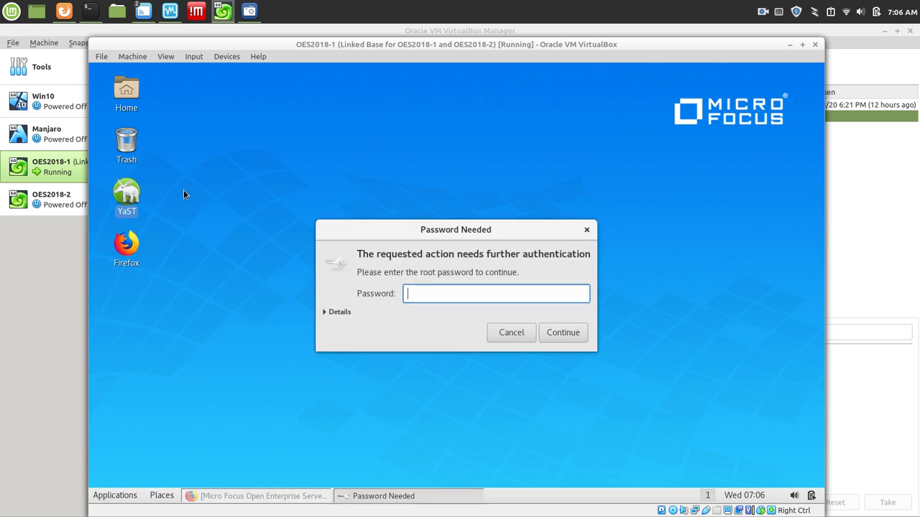
Authenticate with the root password and open OES Install and Configuration from the Open Enterprise Server section of the administrator settings.
type("*******")
key("Return")
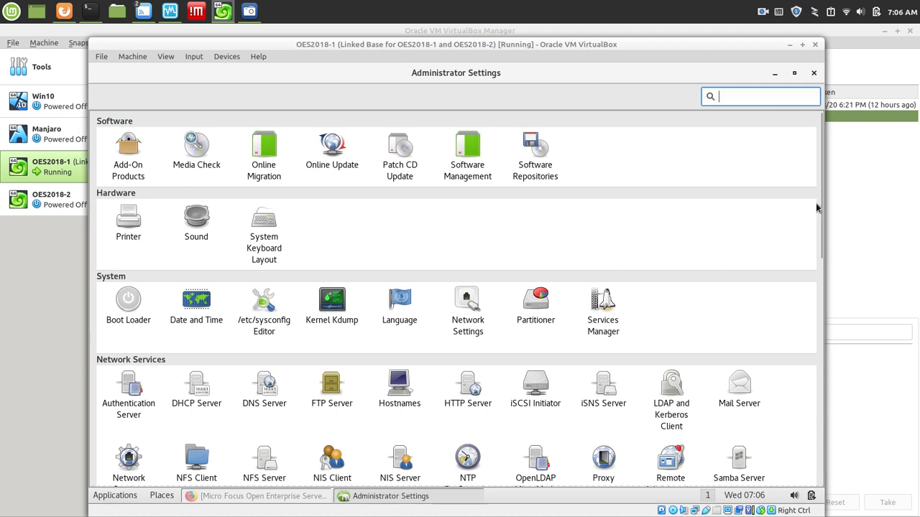
left_click_drag(823, 212, 817, 447)
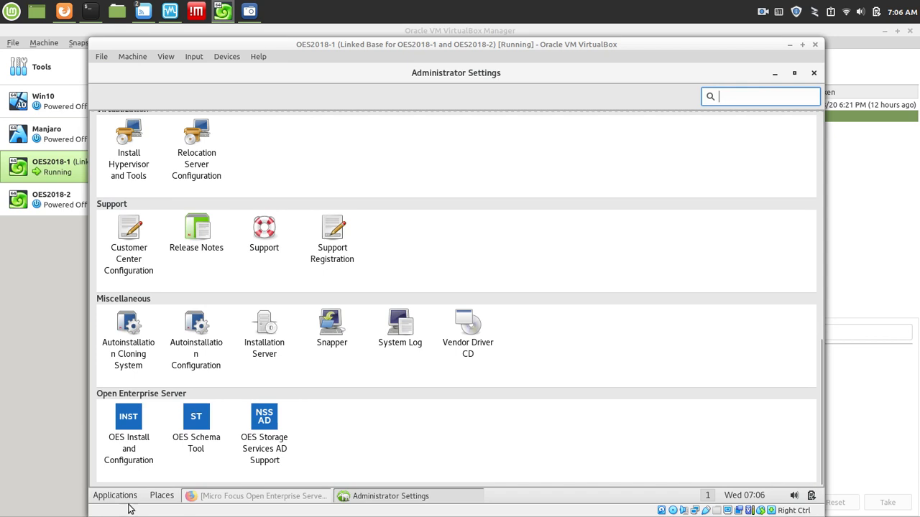
left_click(128, 419)
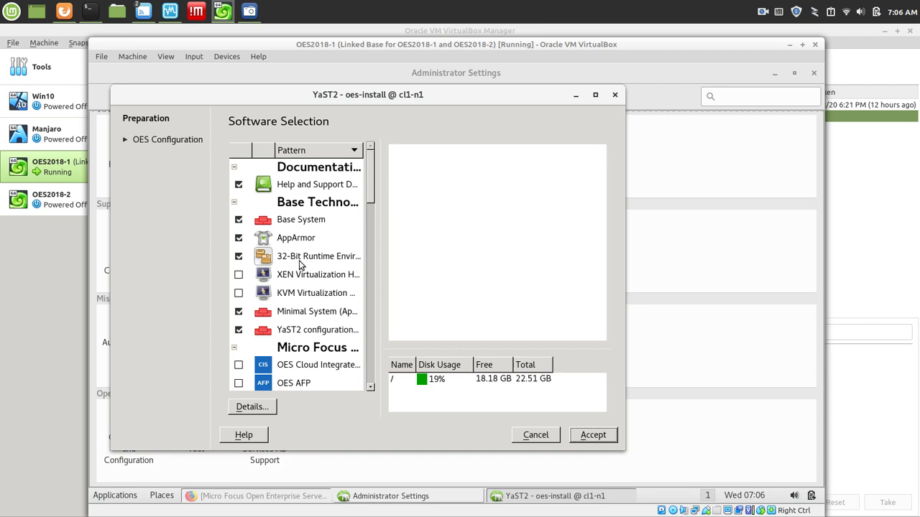
Maximize the installer, widen the pattern list, add the NetIQ iManager pattern and accept the software selection.
left_click_drag(369, 181, 365, 267)
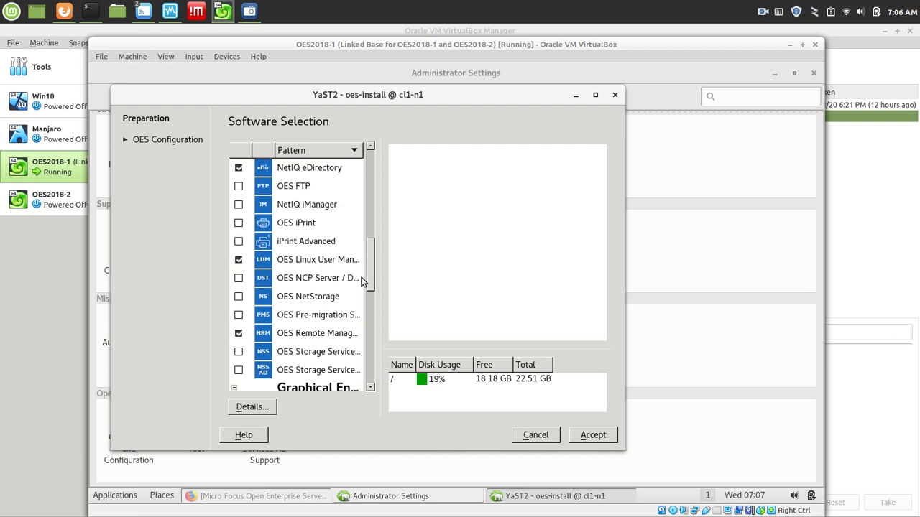
left_click(595, 95)
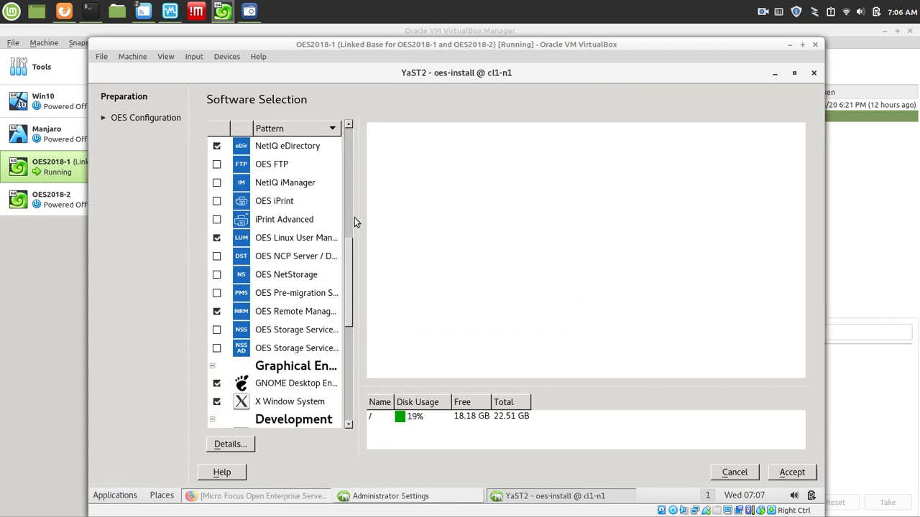
left_click_drag(357, 218, 433, 220)
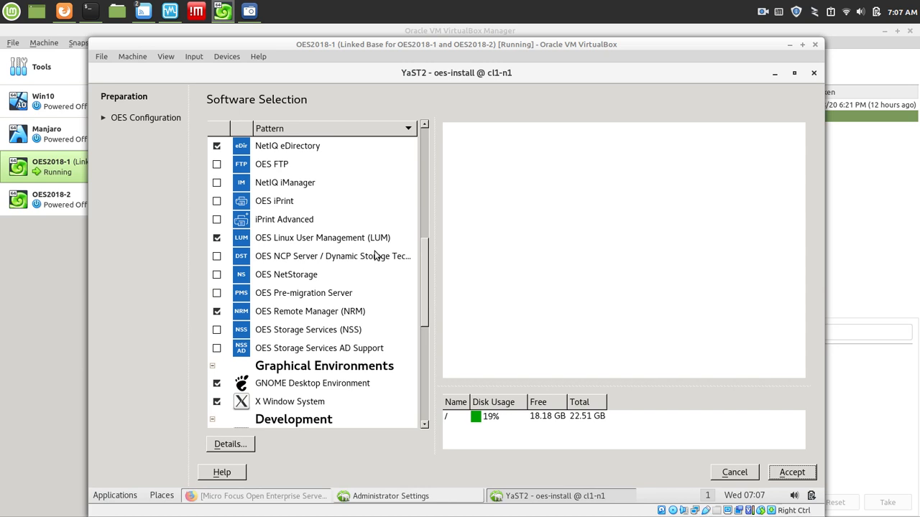
mouse_move(375, 256)
left_click_drag(422, 309, 416, 252)
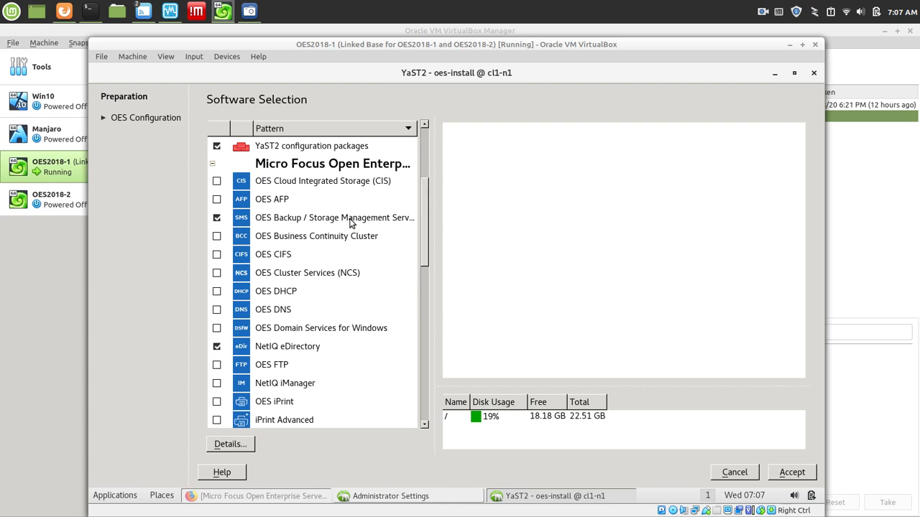
left_click_drag(425, 228, 424, 253)
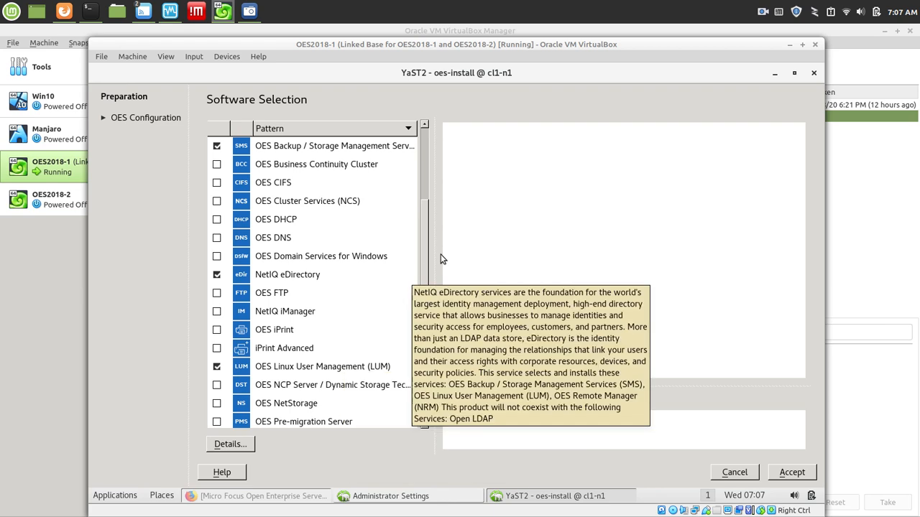
left_click_drag(424, 238, 428, 259)
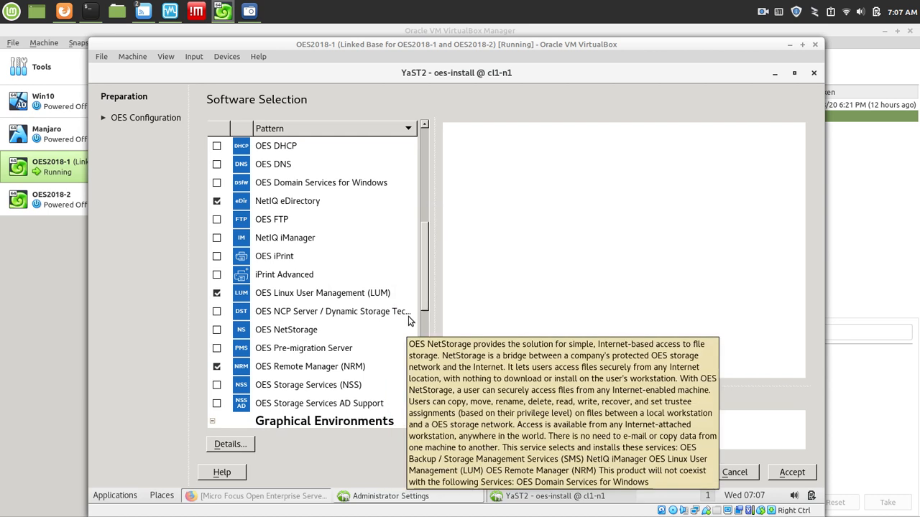
left_click_drag(421, 289, 426, 273)
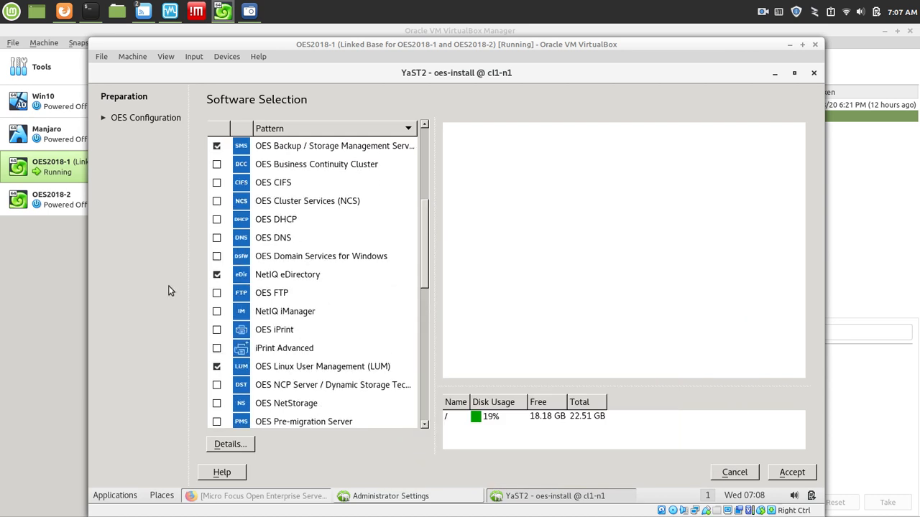
left_click(217, 312)
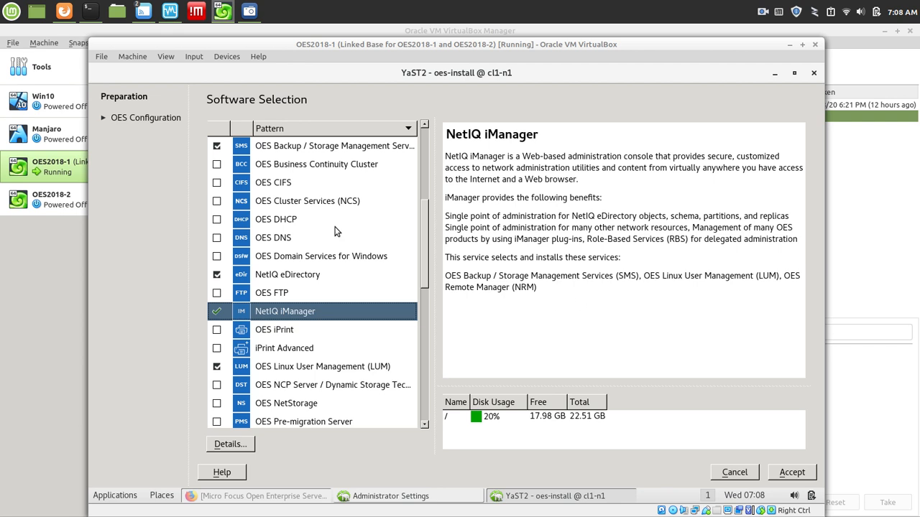
left_click(793, 472)
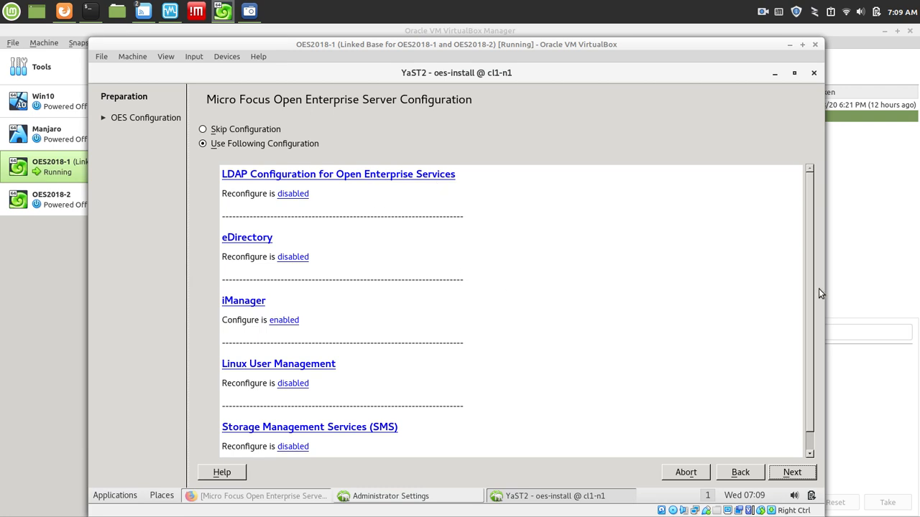
Keep the default iManager configuration, apply the Open Enterprise Server configuration and finish the installation.
scroll(813, 295, "down", 1)
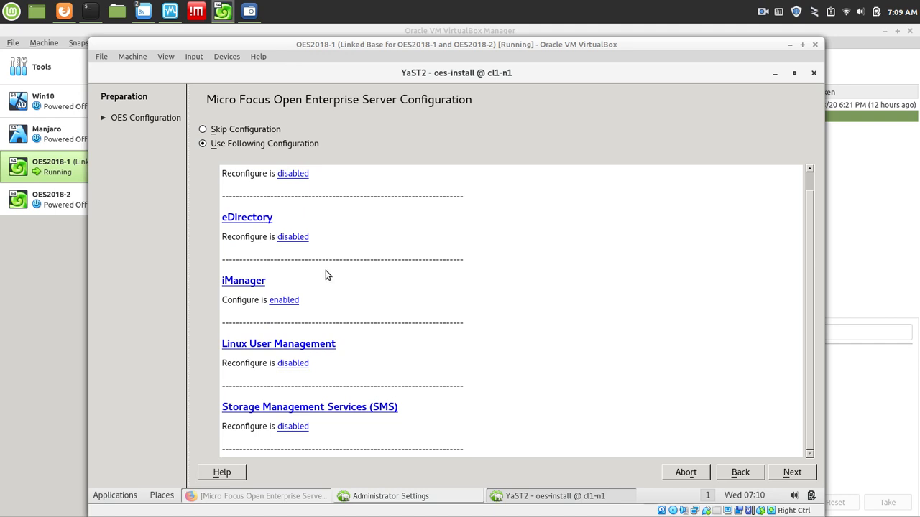
left_click(244, 281)
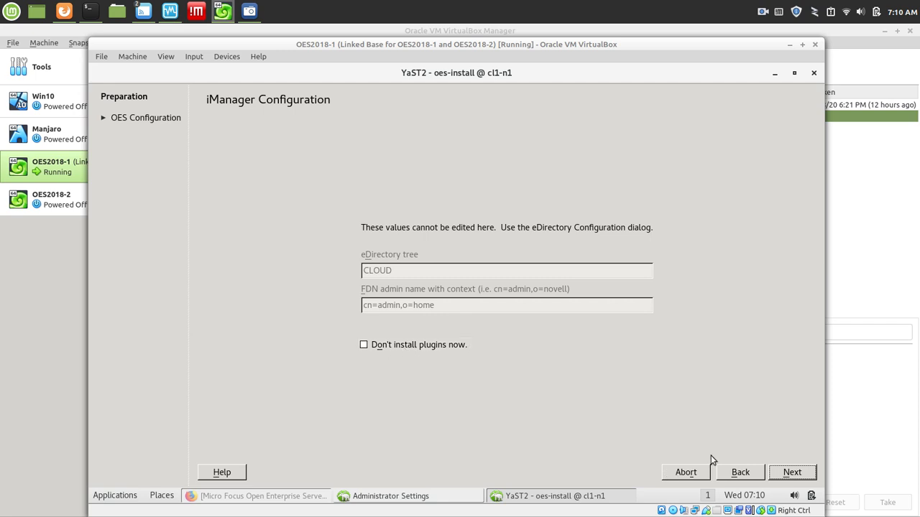
left_click(793, 473)
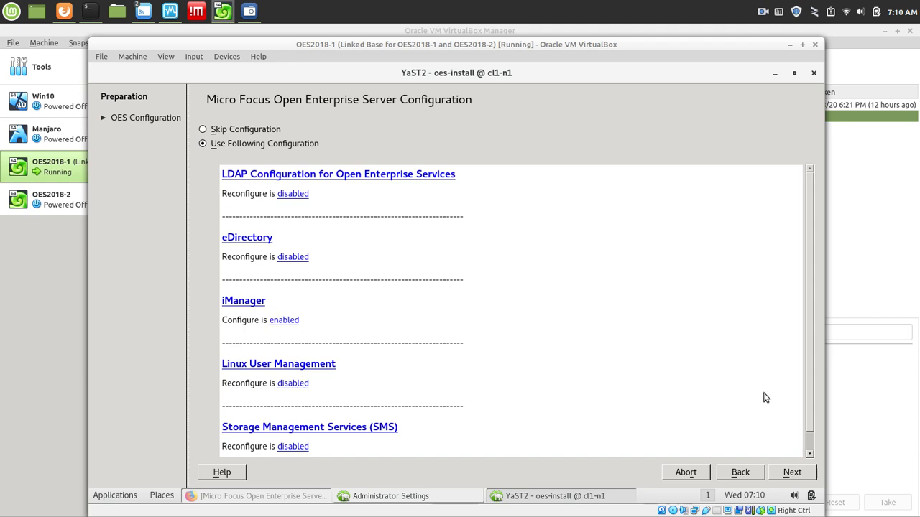
left_click(791, 473)
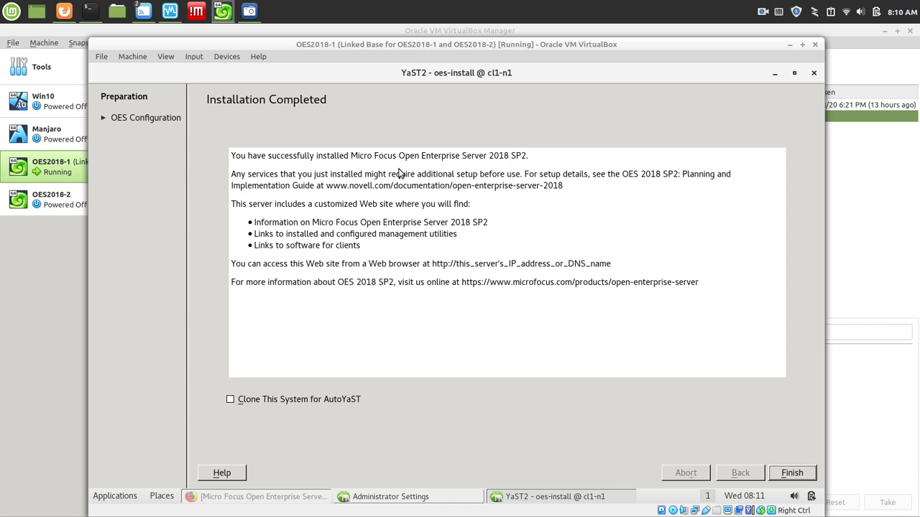
left_click(791, 473)
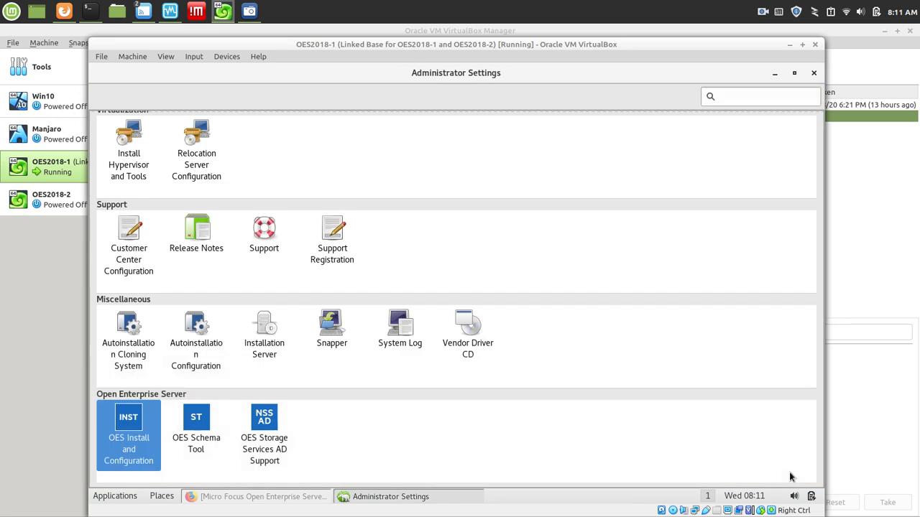
Minimize the administrator settings and open iManager from the management services on the server's welcome page in Firefox.
left_click(773, 74)
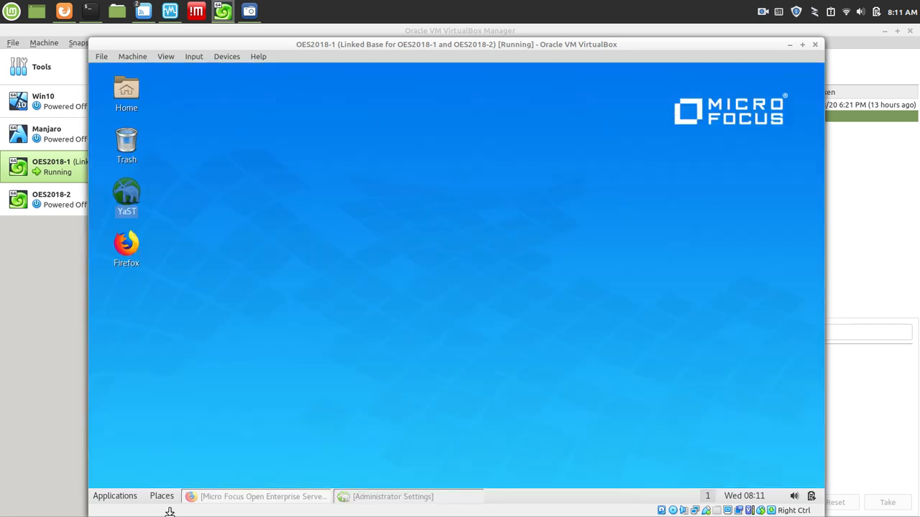
left_click(222, 497)
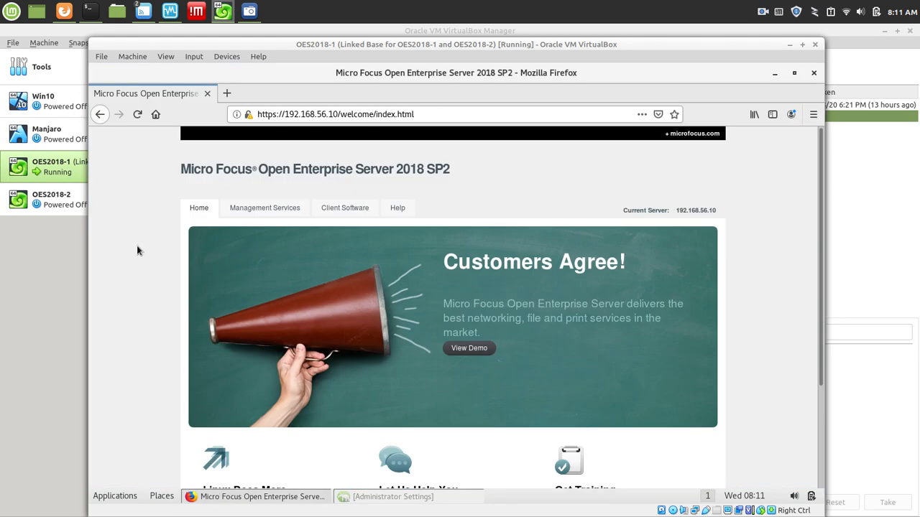
left_click(276, 213)
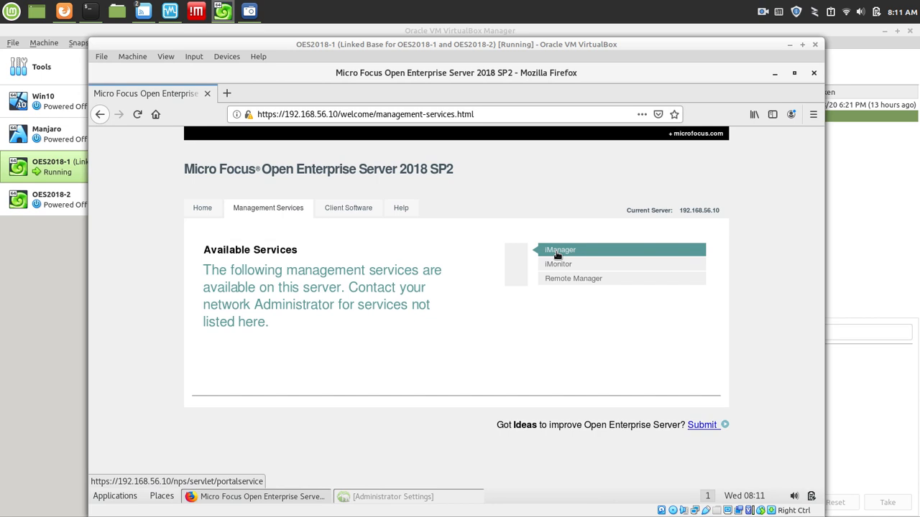
left_click(559, 251)
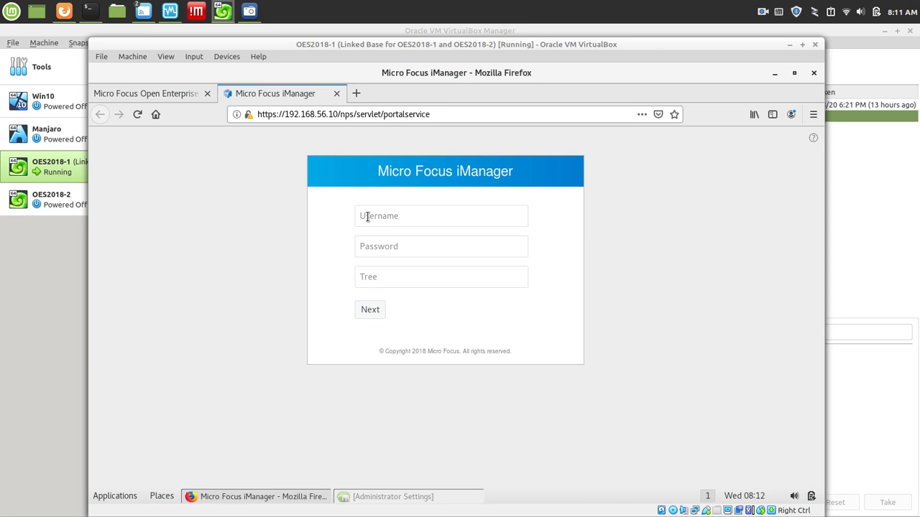
Log in to iManager as admin with the account password and tree 192.168.56.10, and save the login in the browser.
type("i")
key("BackSpace")
type("a")
key("BackSpace")
type("admin")
key("Tab")
type("*******")
type("192.")
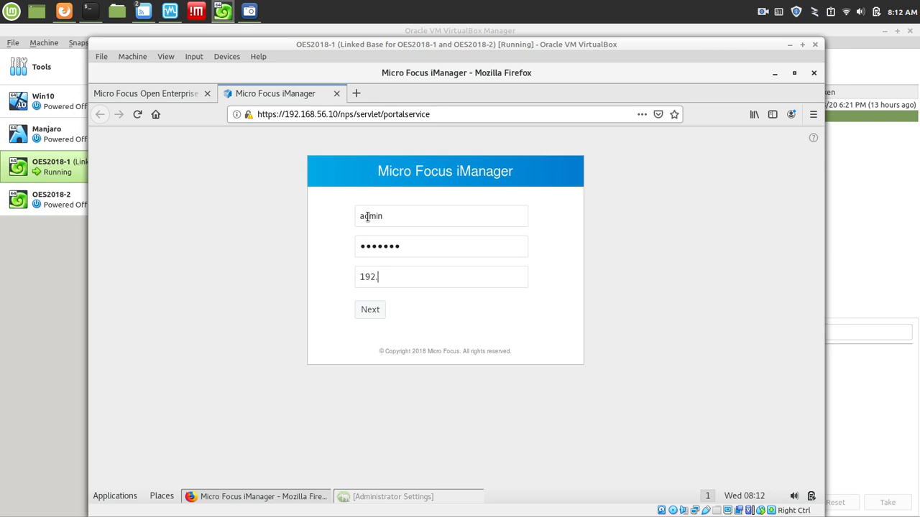
type("168.56.10")
left_click(372, 314)
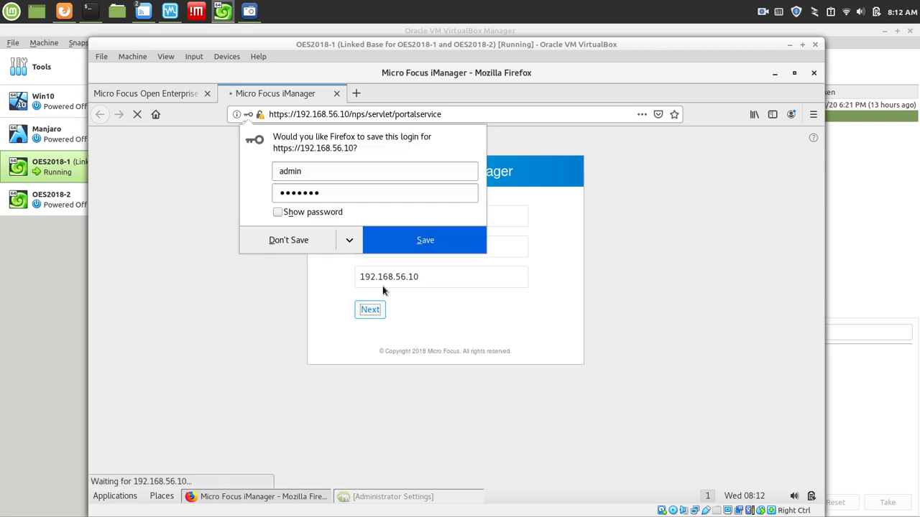
left_click(426, 239)
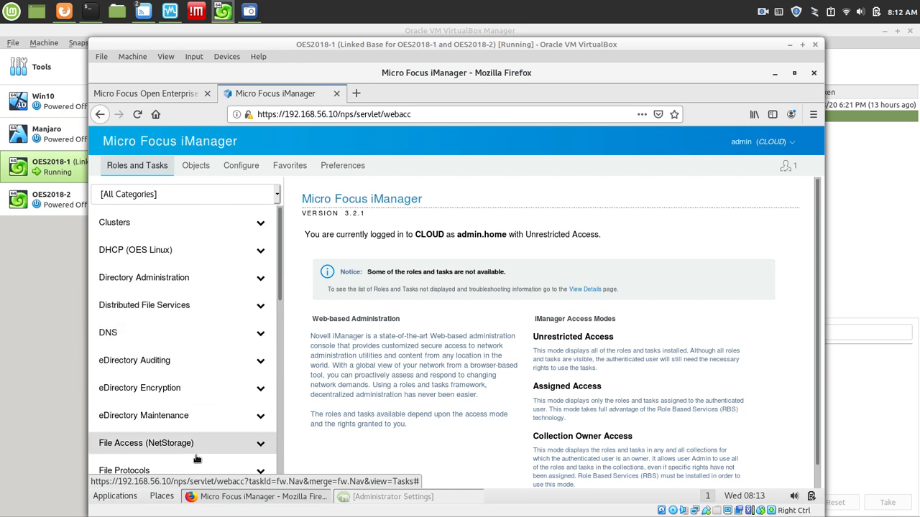
Expand the Clusters role and view its My Clusters and My Resources tasks.
mouse_move(279, 277)
left_mouse_down()
mouse_move(286, 470)
mouse_move(270, 266)
left_mouse_up()
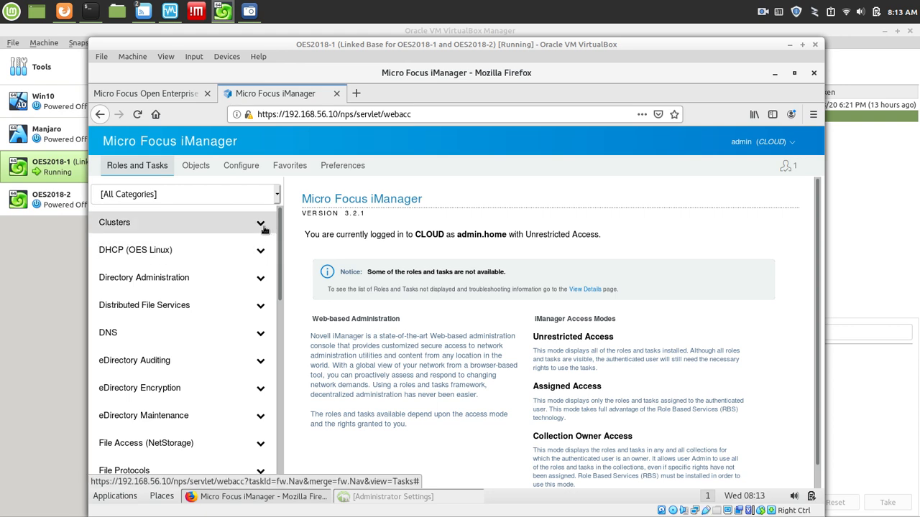
left_click(130, 222)
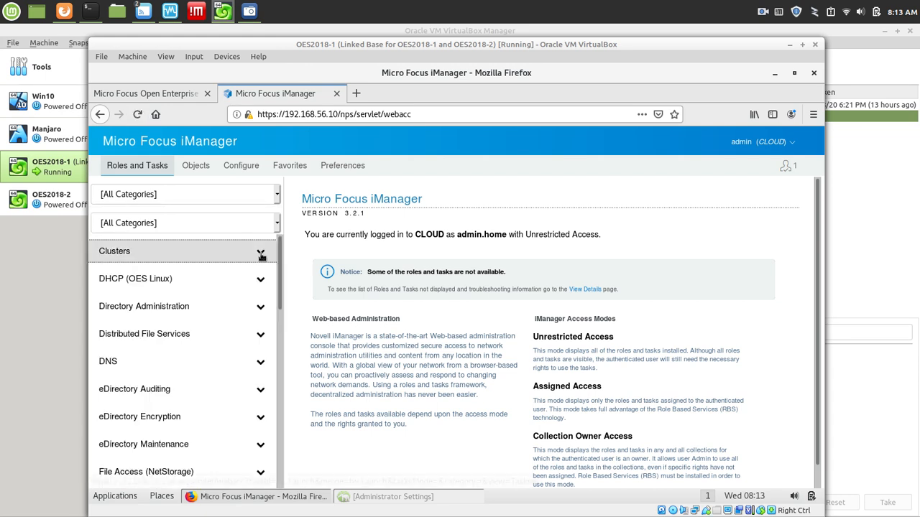
left_click(260, 255)
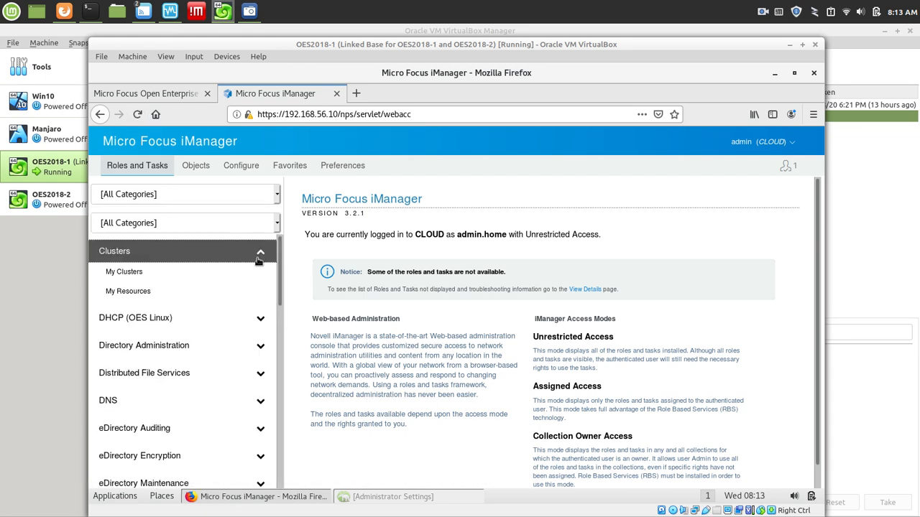
left_click(141, 280)
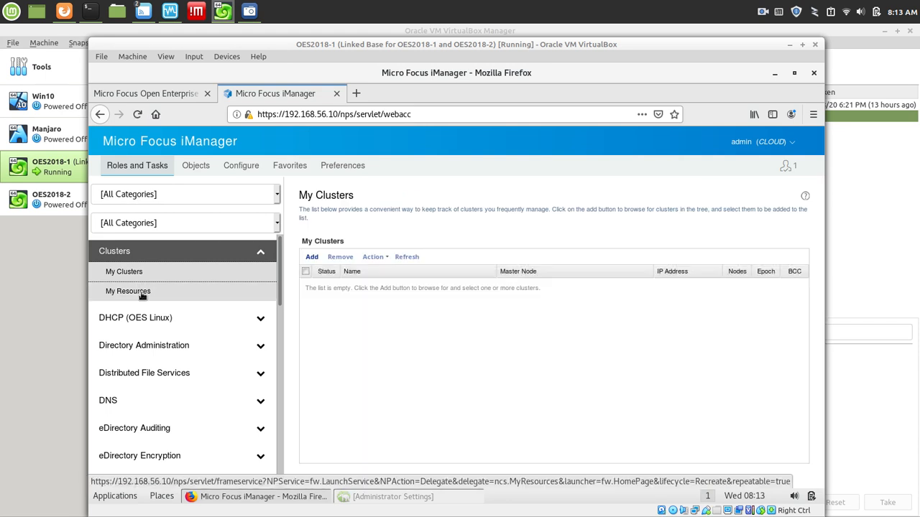
left_click(141, 292)
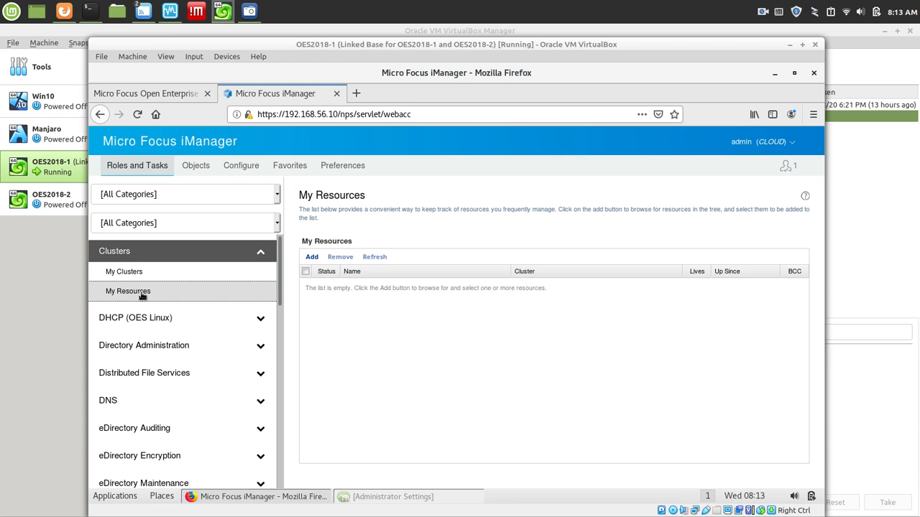
View the contents of the servers and home containers in the CLOUD object tree.
left_click(196, 166)
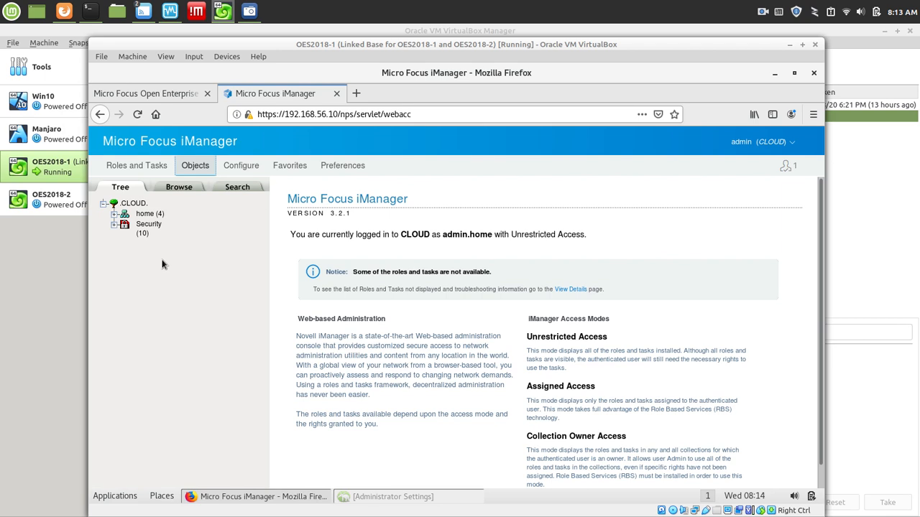
left_click(115, 215)
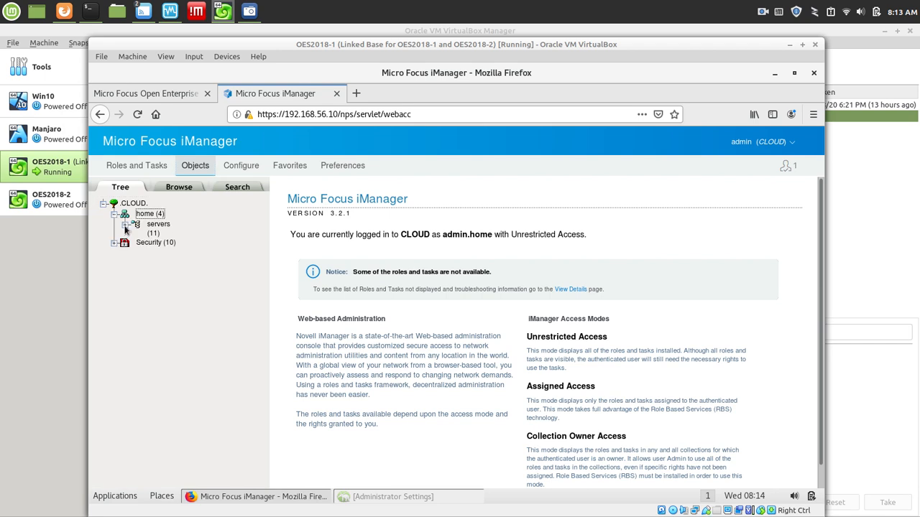
left_click(158, 225)
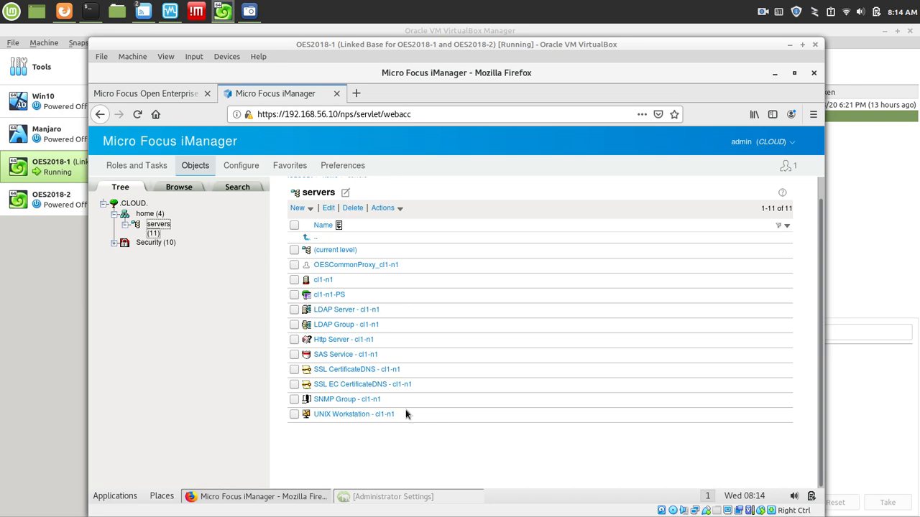
left_click(151, 214)
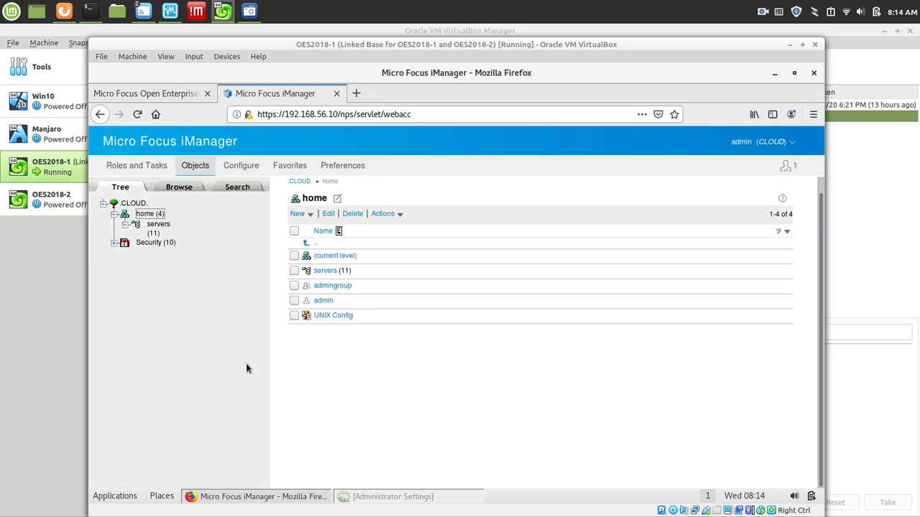
Browse to the CLOUD tree object, allow pop-ups for 192.168.56.10 in Firefox, and close the pop-up window.
left_click(179, 188)
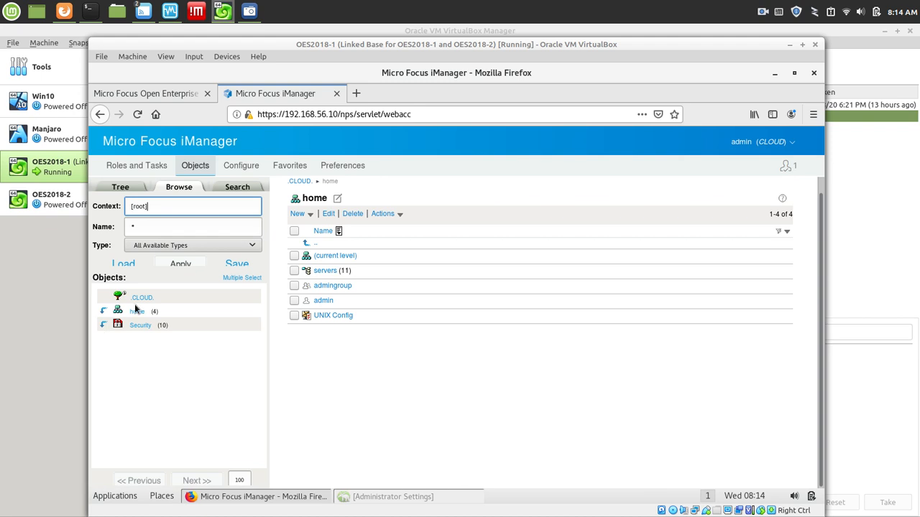
left_click(141, 298)
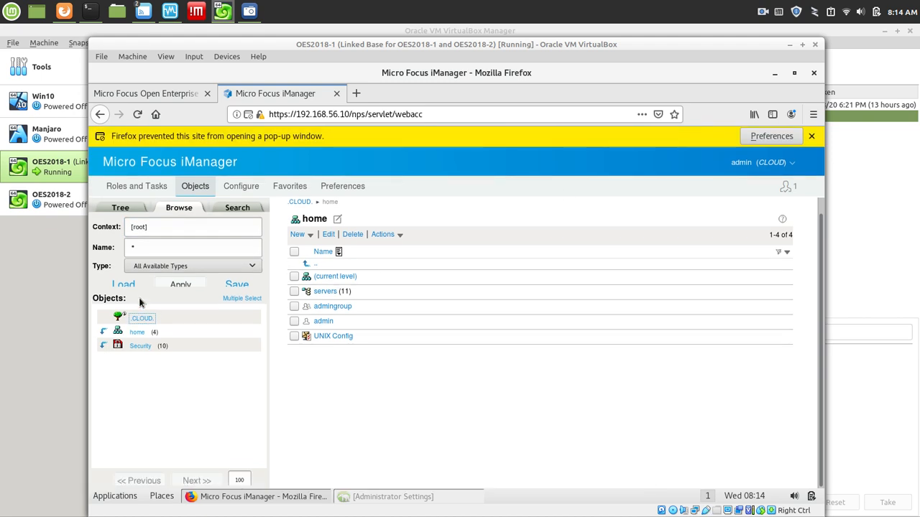
left_click(768, 140)
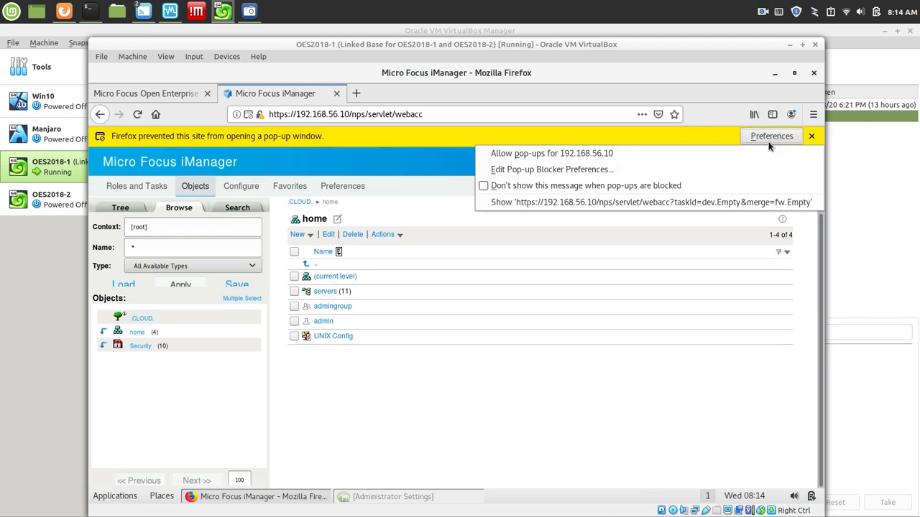
left_click(604, 154)
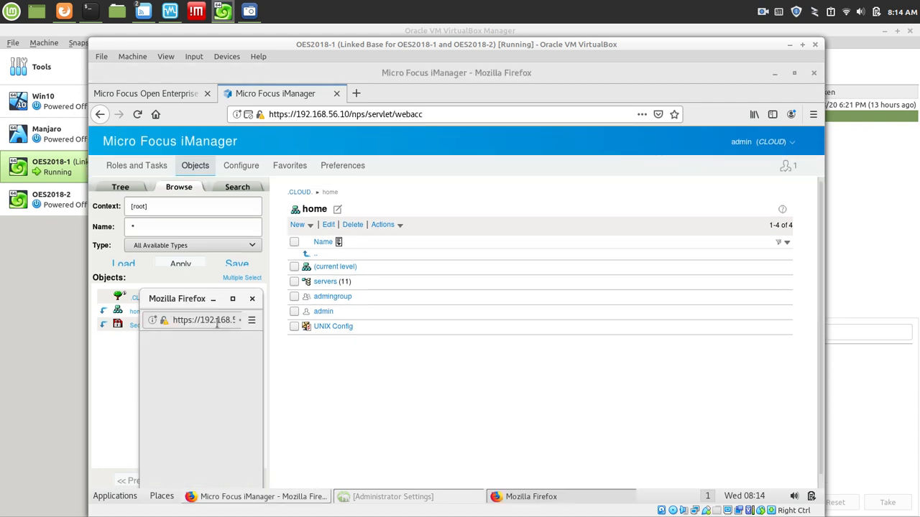
left_click(251, 299)
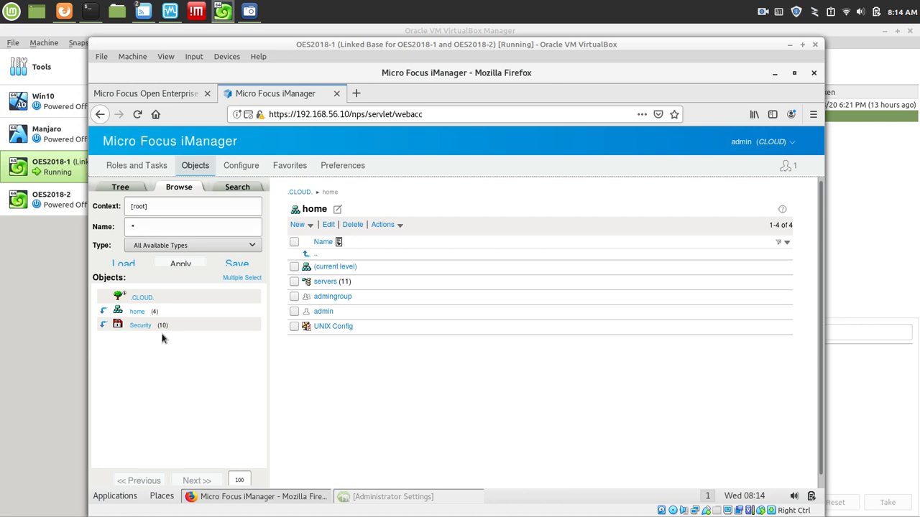
Browse into the home container and open the admin user's Modify User task to view its General identification properties.
left_click(103, 310)
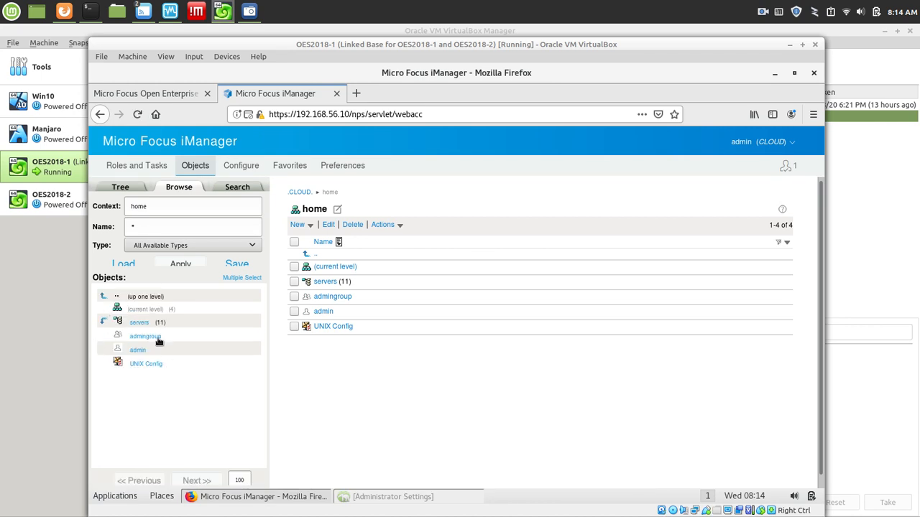
left_click(137, 351)
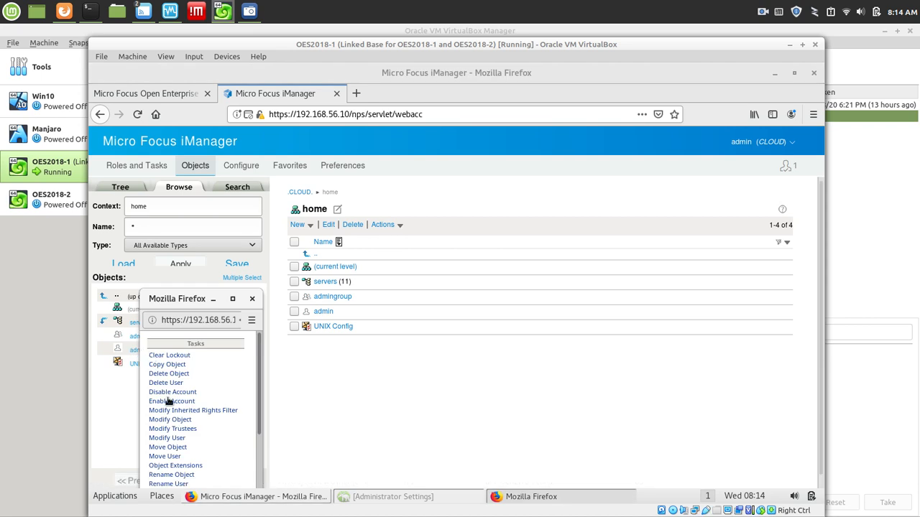
left_click(163, 437)
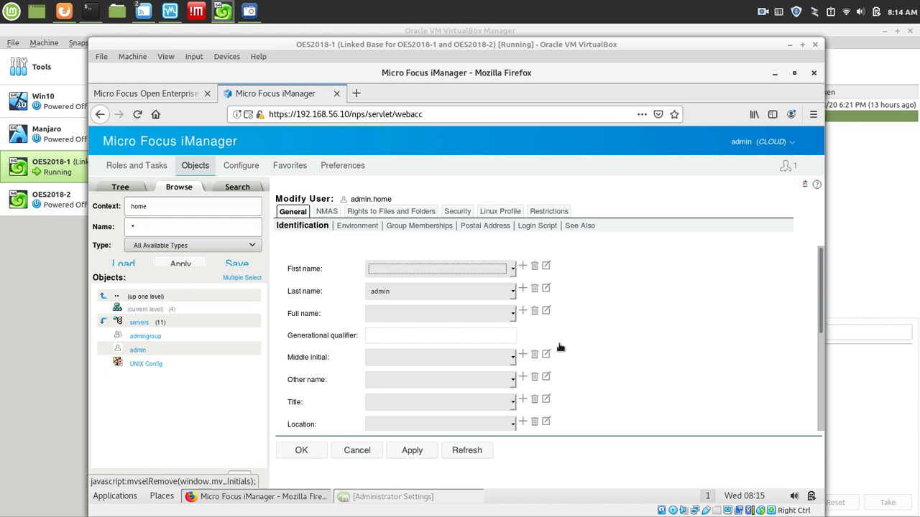
left_click_drag(823, 263, 803, 236)
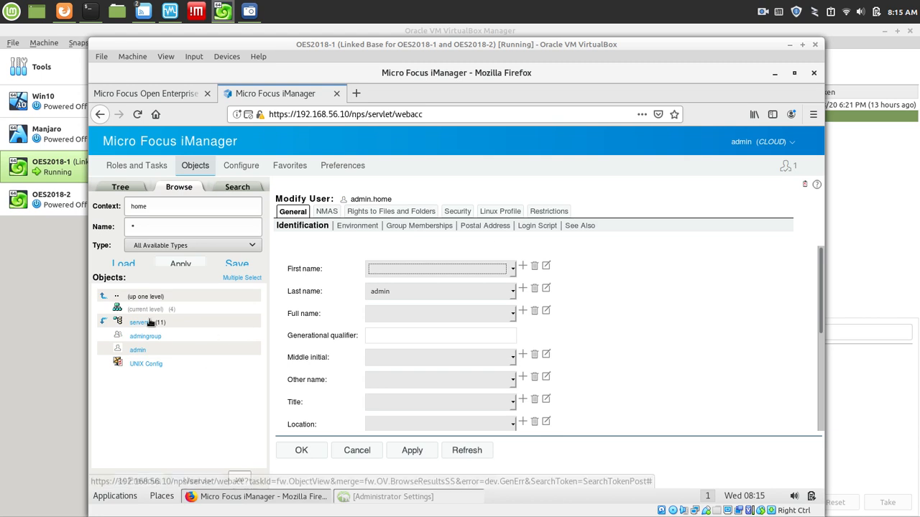
Search the home context and its sub-containers for admin, and look at the object types available for filtering.
left_click(236, 188)
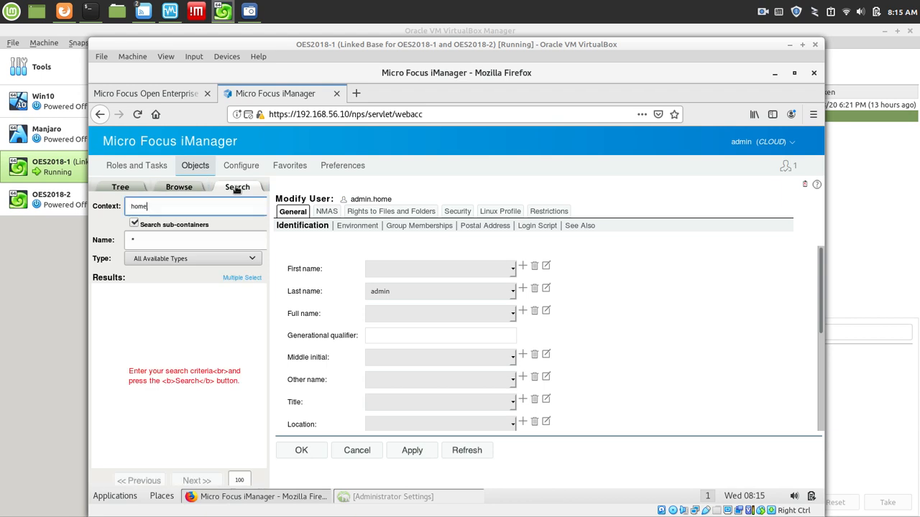
left_click(151, 237)
key("BackSpace")
type("admin")
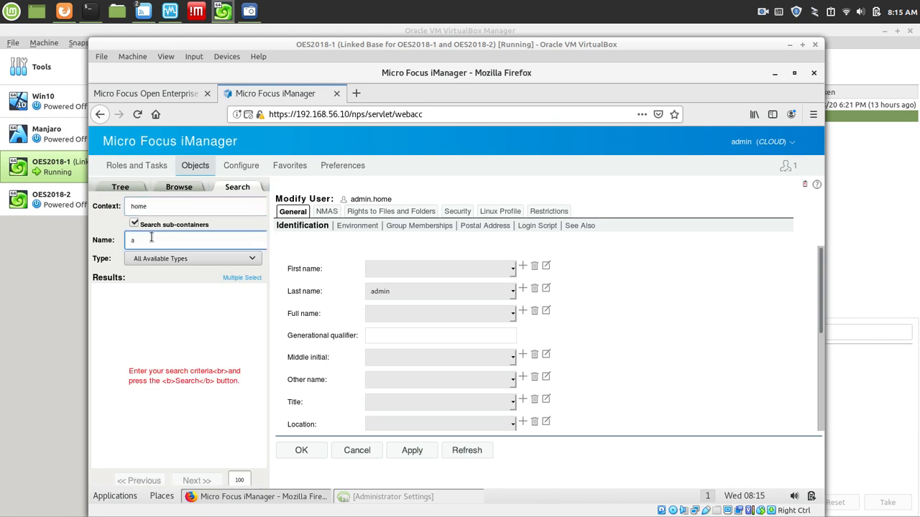
key("Return")
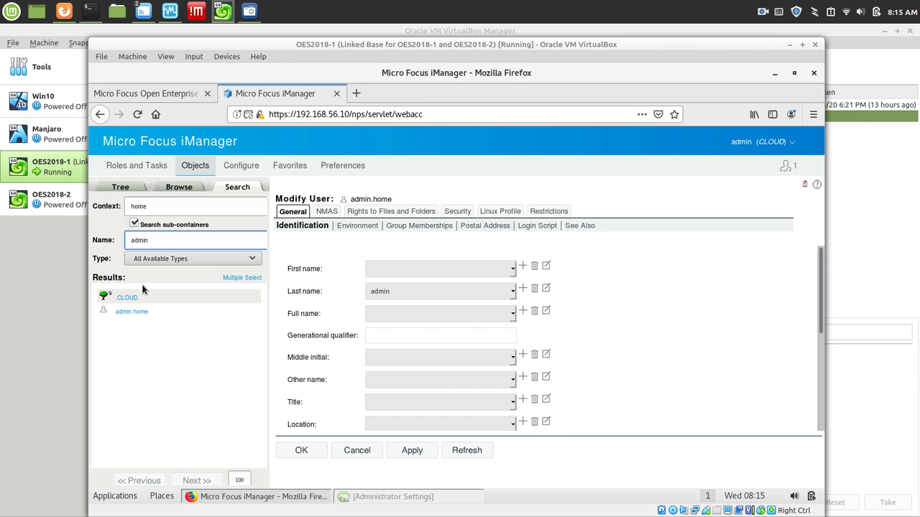
left_click(177, 258)
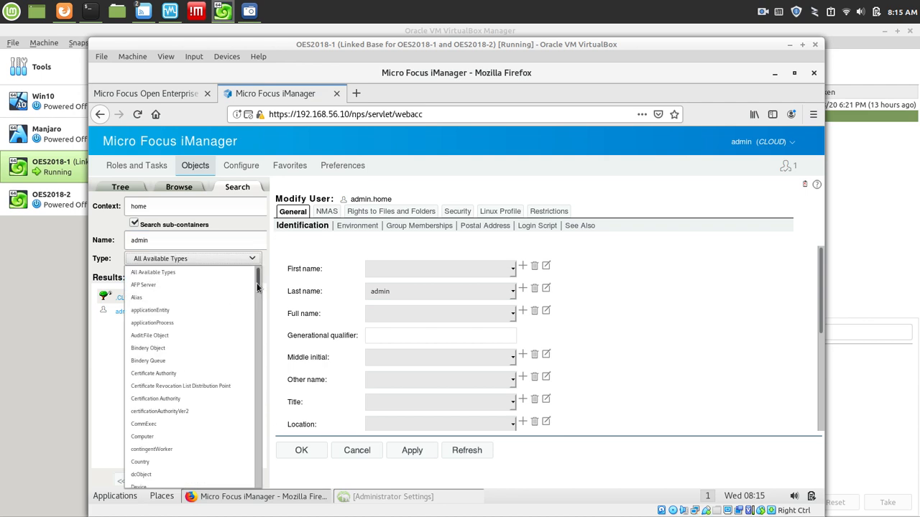
mouse_move(257, 287)
left_mouse_down()
mouse_move(255, 448)
mouse_move(257, 272)
left_mouse_up()
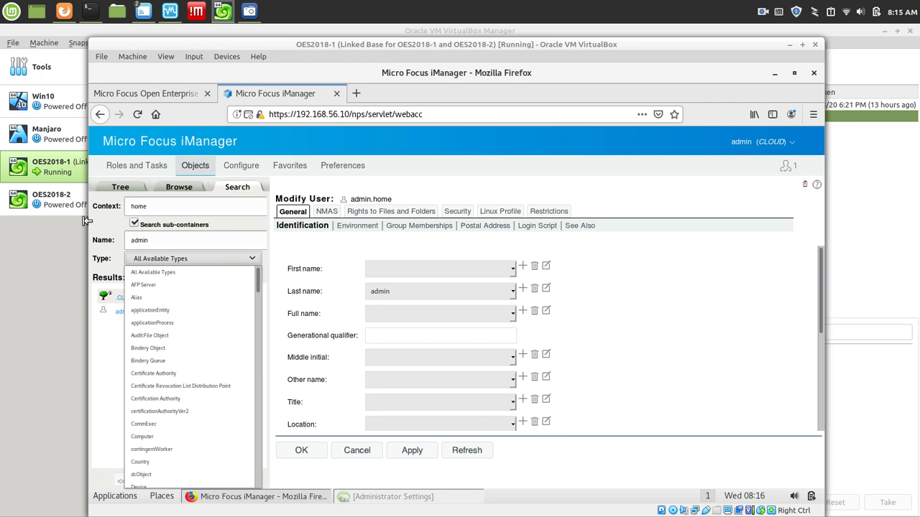
Close the object type choices and return to the Roles and Tasks view of iManager.
left_click(152, 166)
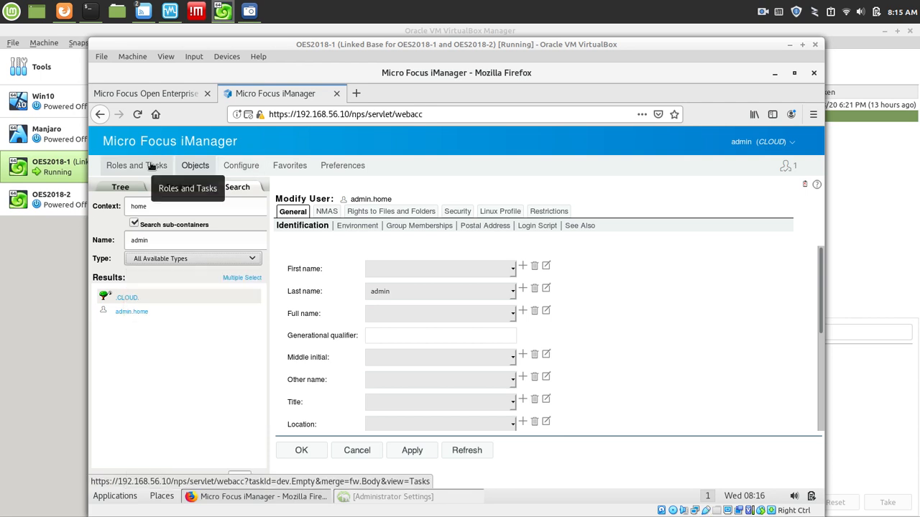
left_click(195, 165)
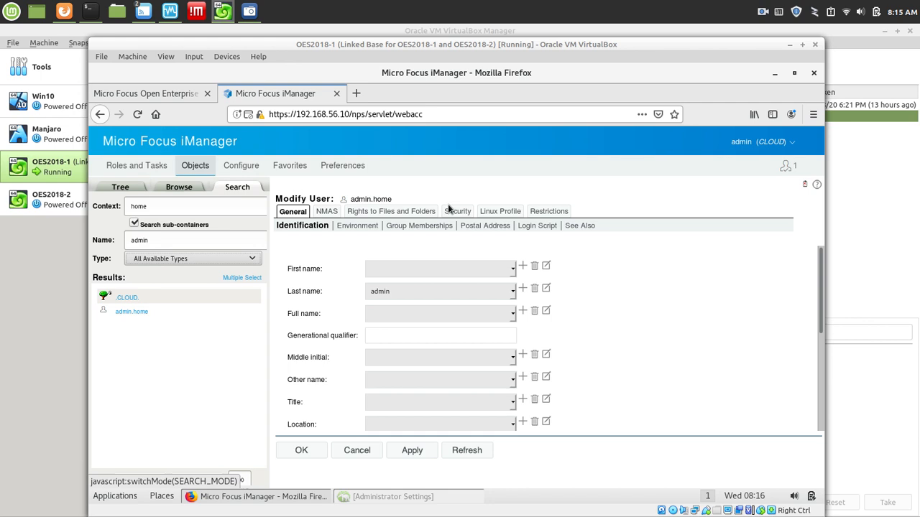
left_click(109, 166)
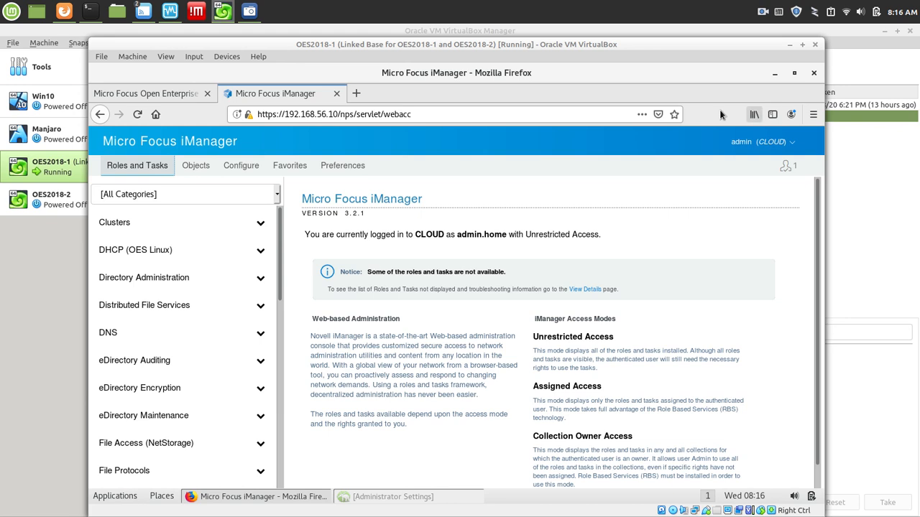
Minimize Firefox, restore the administrator settings, and start OES Install and Configuration.
left_click(774, 73)
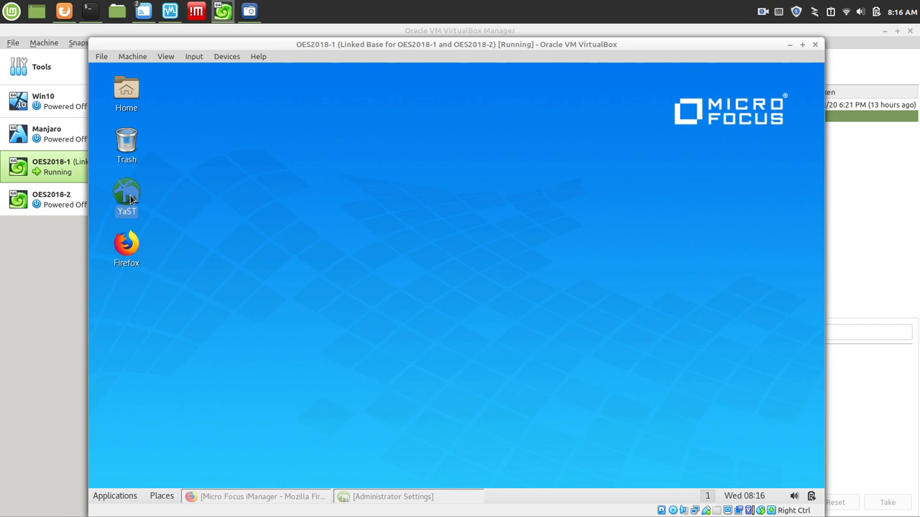
left_click(390, 496)
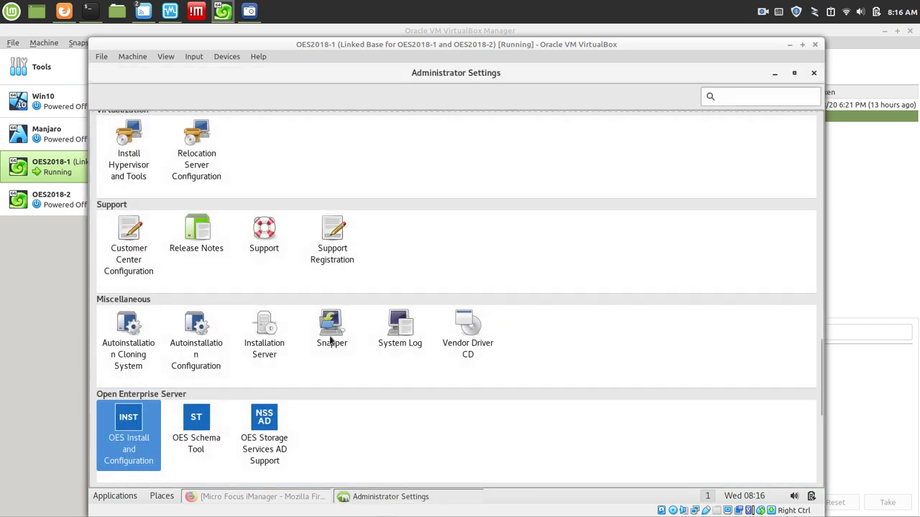
left_click(136, 424)
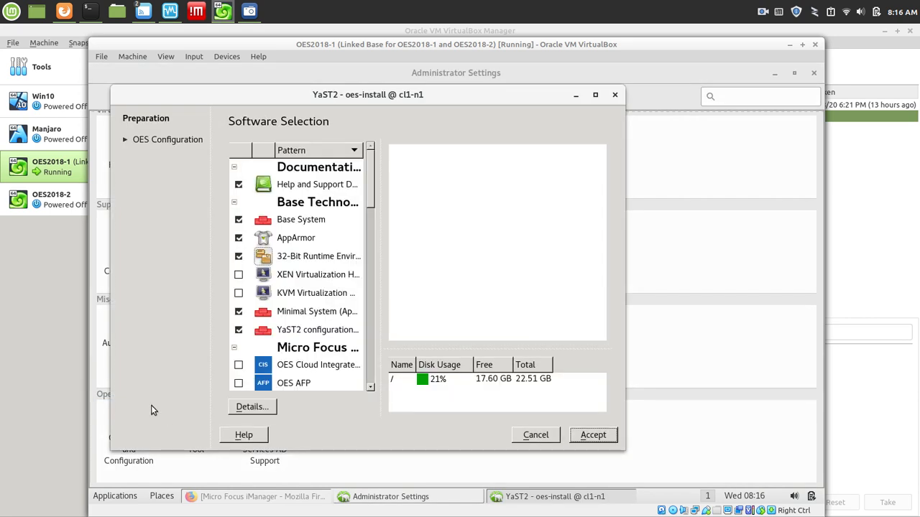
Look through the Micro Focus OES software patterns and read the descriptions of OES iPrint and OES FTP.
left_click_drag(373, 196, 373, 282)
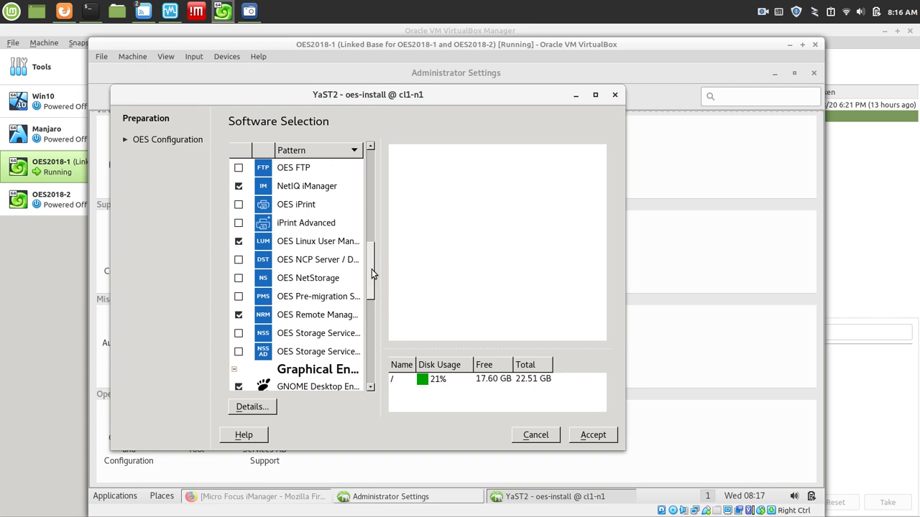
left_click_drag(371, 268, 372, 261)
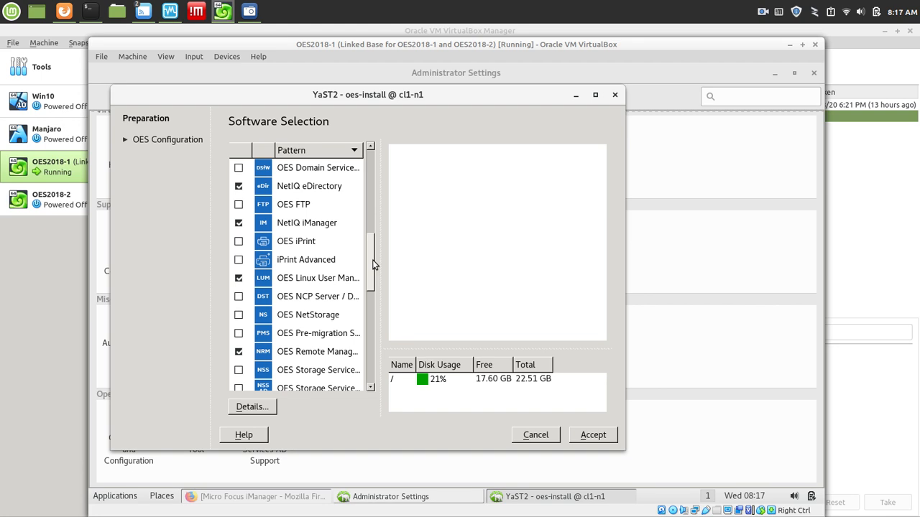
mouse_move(301, 248)
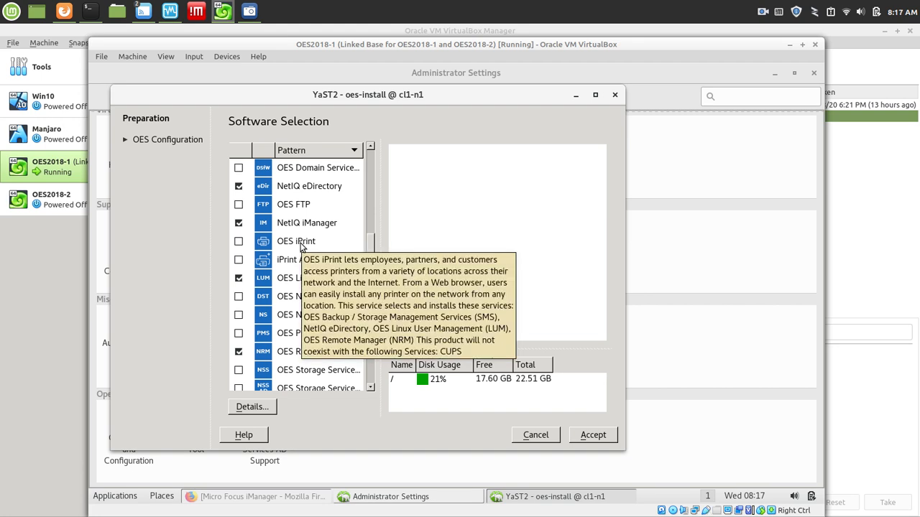
mouse_move(310, 213)
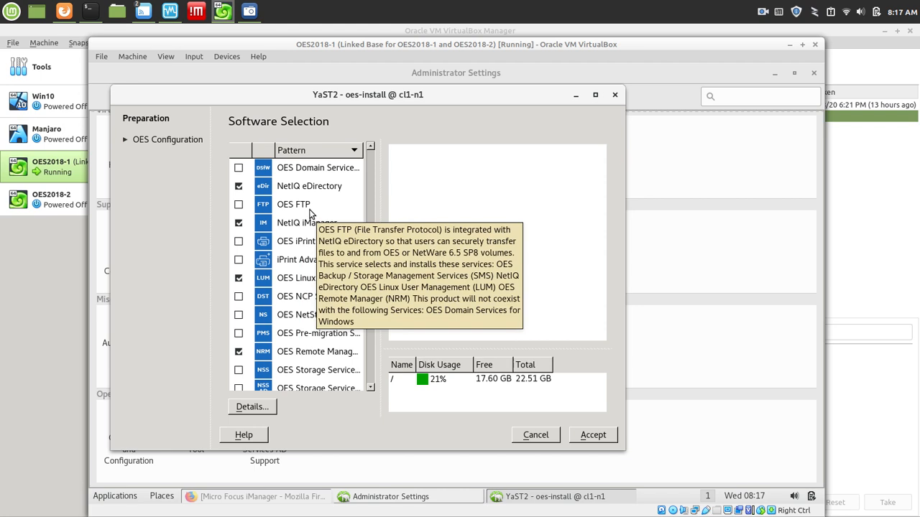
mouse_move(344, 176)
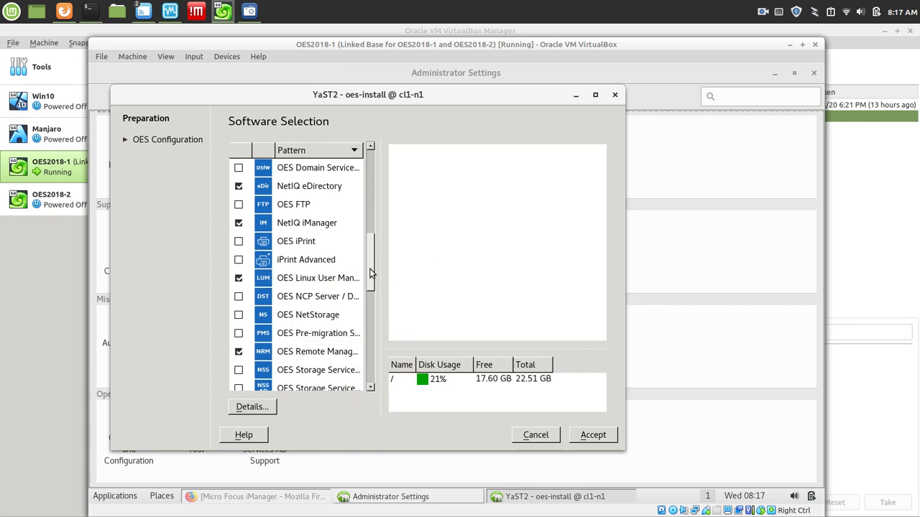
left_click_drag(370, 268, 371, 279)
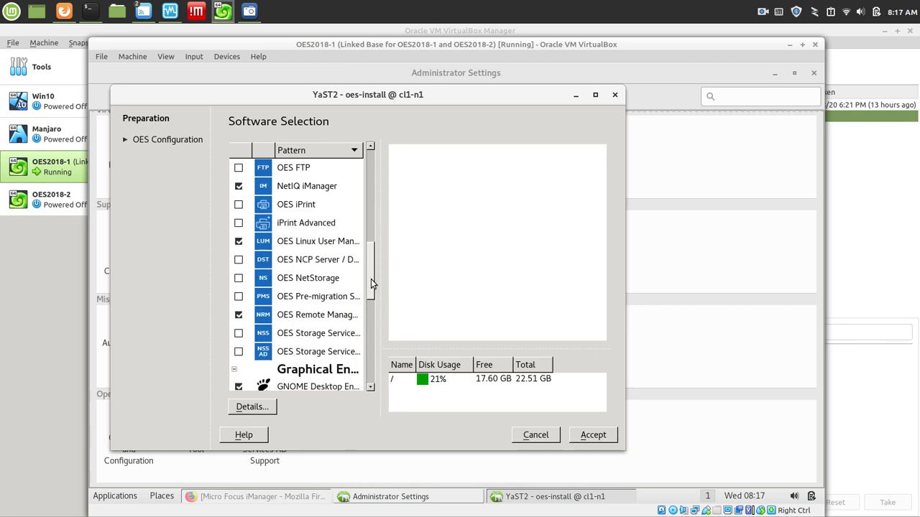
scroll(371, 279, "down", 1)
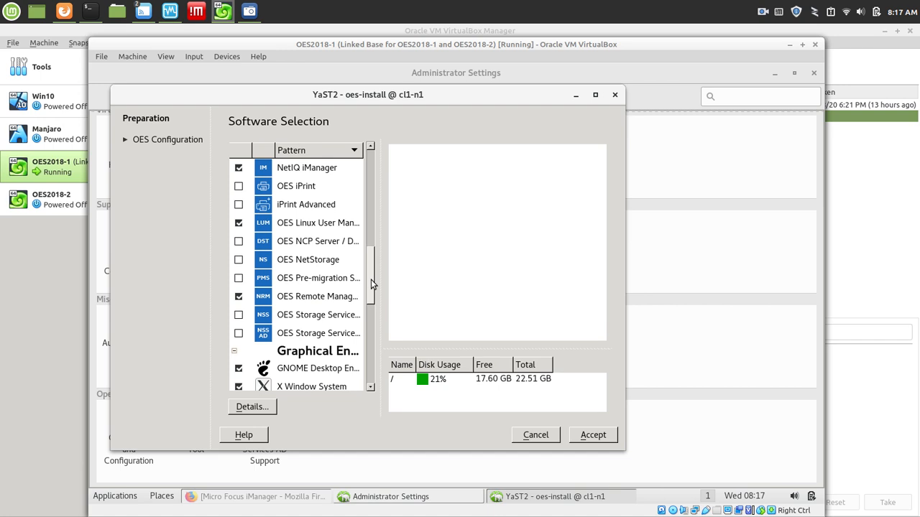
Select the OES Cluster Services (NCS) pattern for installation, maximize the installer window, and accept the software selection.
left_click_drag(370, 279, 372, 219)
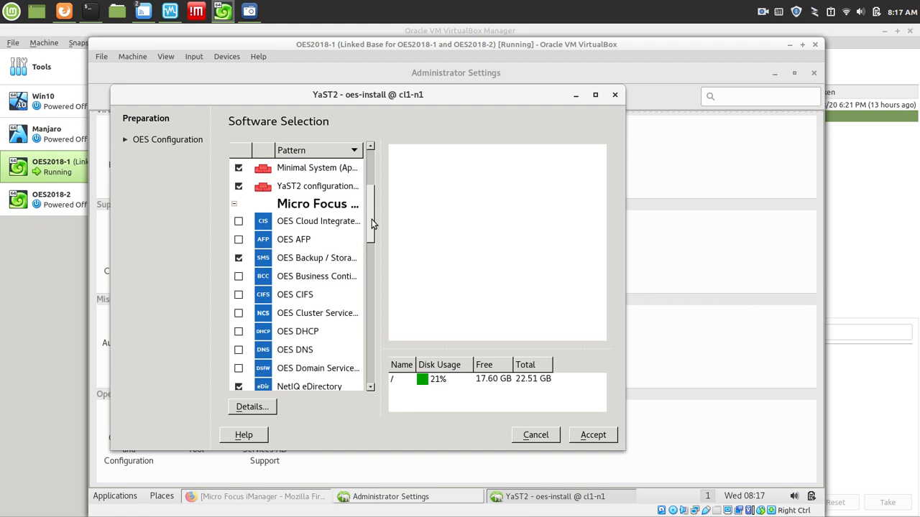
left_click(238, 313)
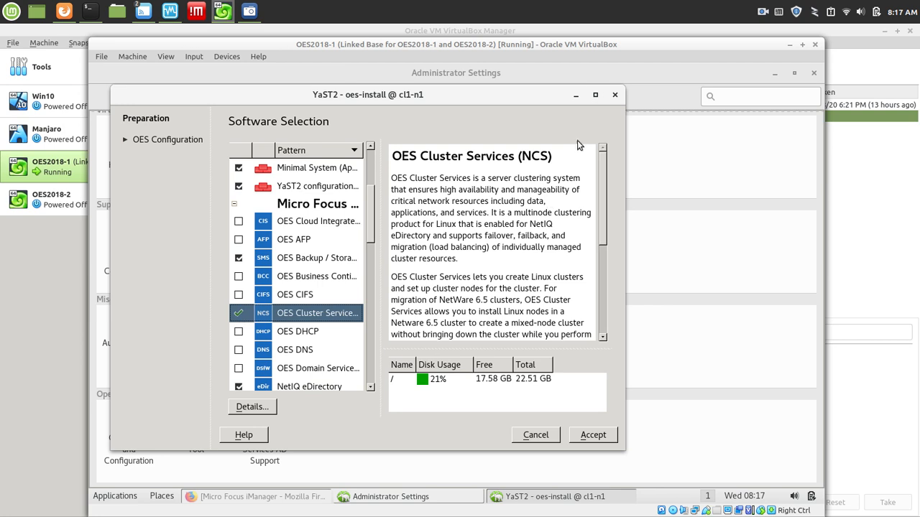
left_click(594, 94)
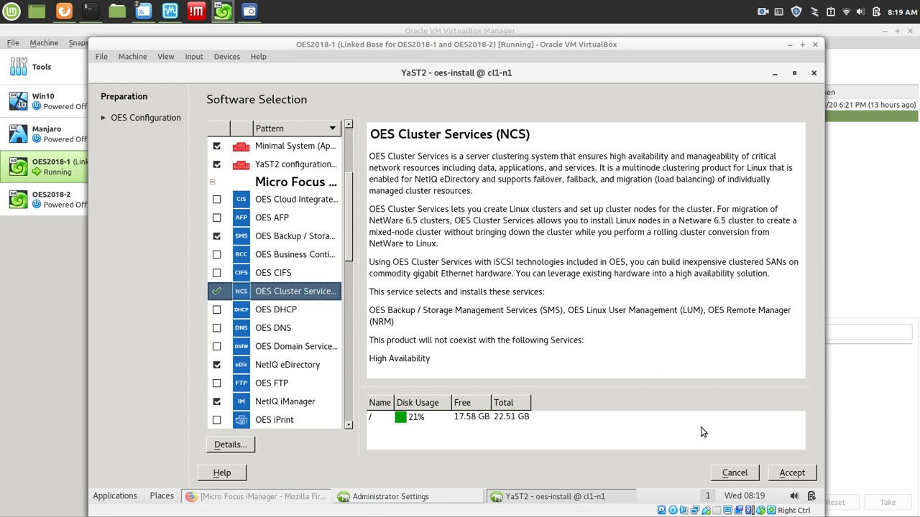
left_click(801, 475)
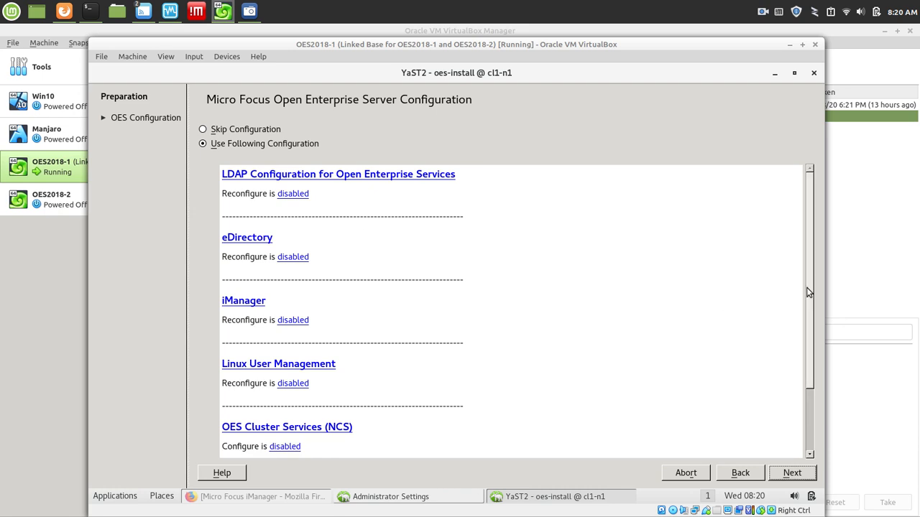
Proceed with the listed OES service configuration, finish the installation, and minimize the OES2018-1 virtual machine window.
scroll(812, 298, "down", 3)
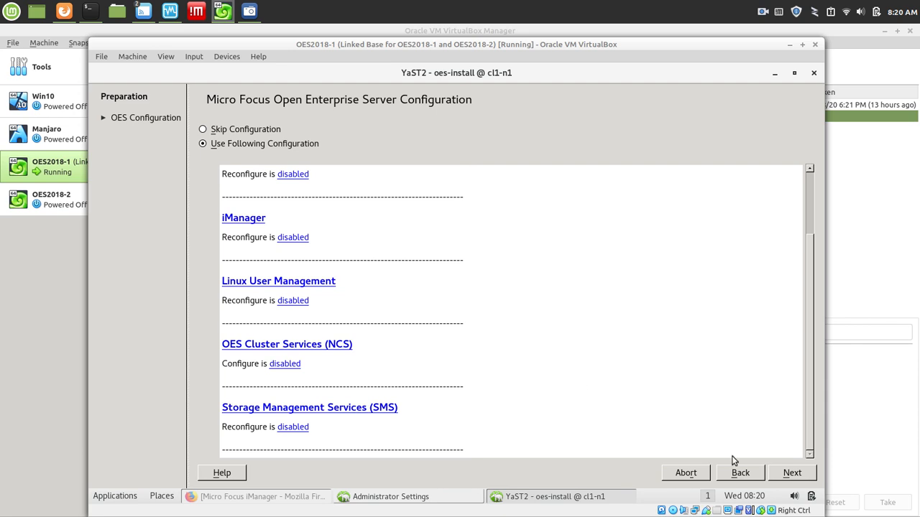
left_click(776, 476)
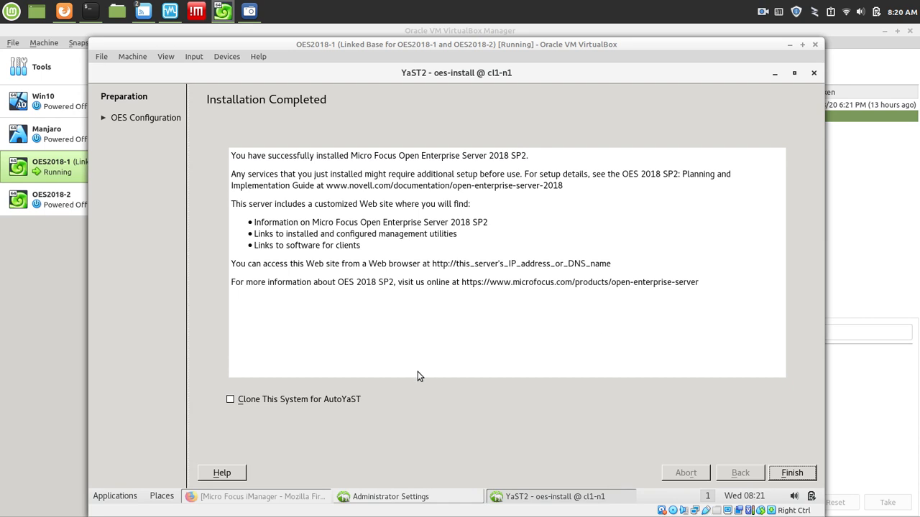
left_click(793, 474)
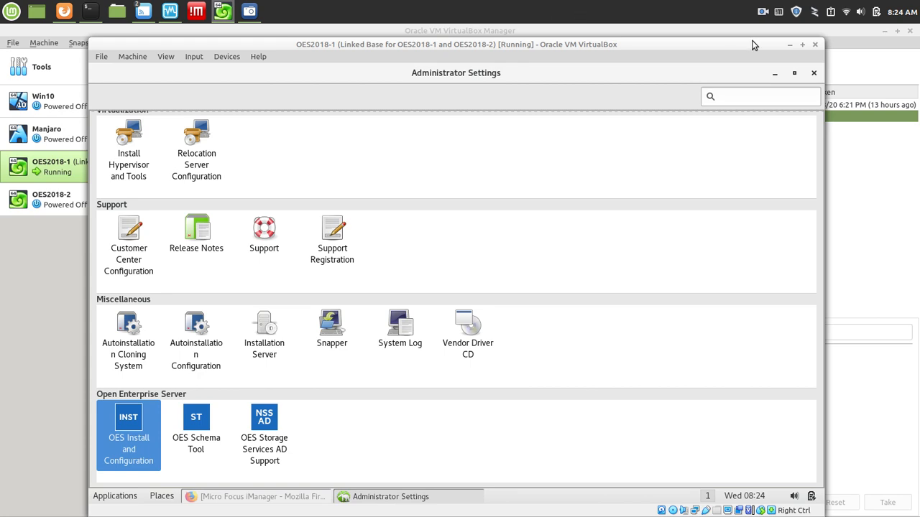
left_click(789, 44)
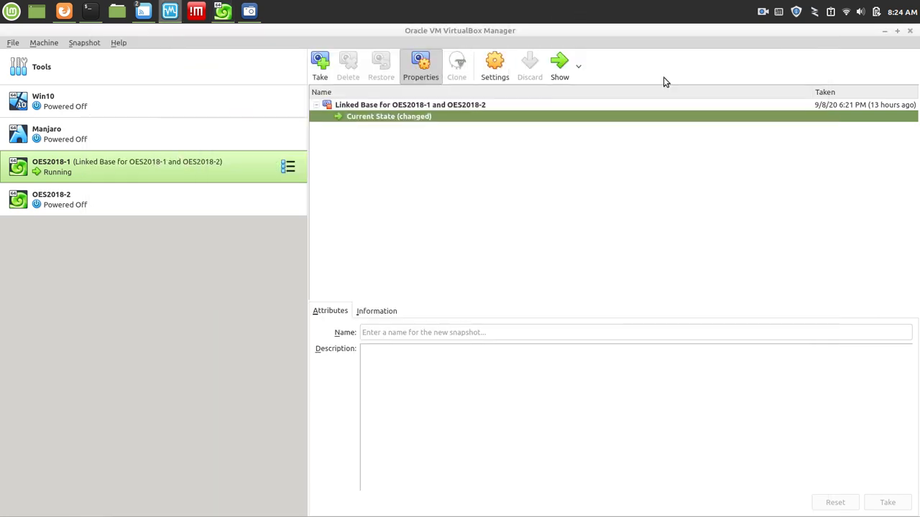
Open the OES2018-1 storage settings, check the SATA disks OES2018-1.vdi, OES2018-1_1.vdi and OES2018-1_2.vdi, and accept the settings.
left_click(493, 73)
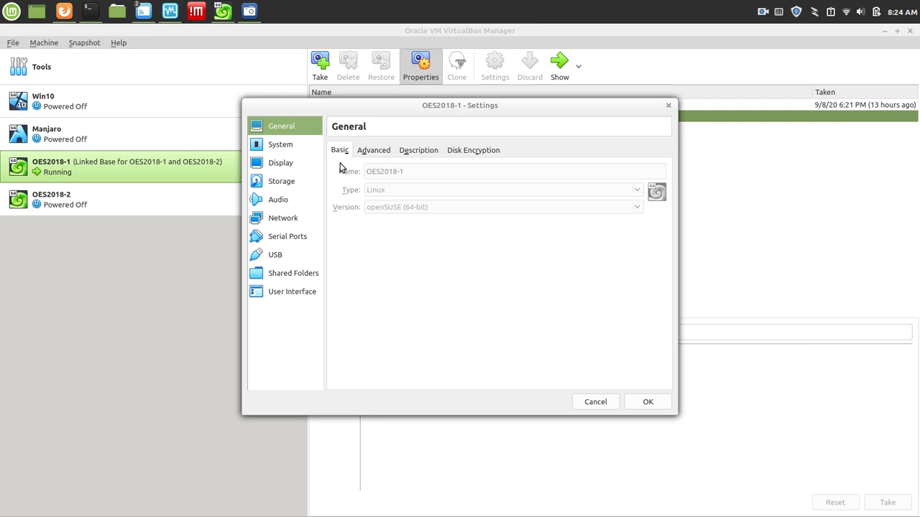
left_click(280, 184)
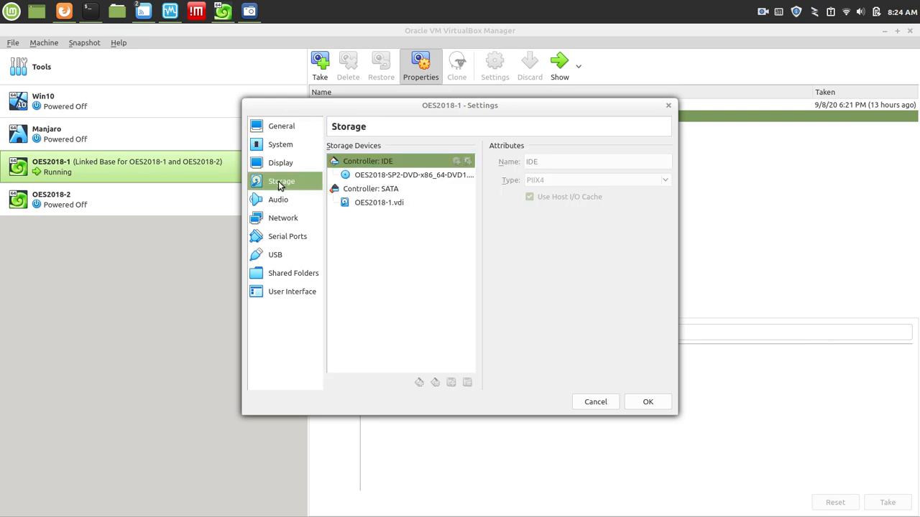
left_click(365, 207)
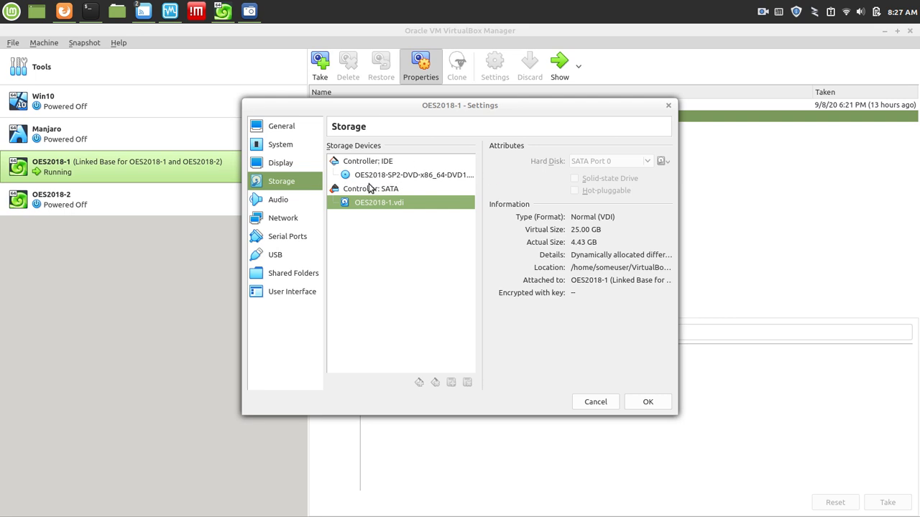
left_click(364, 192)
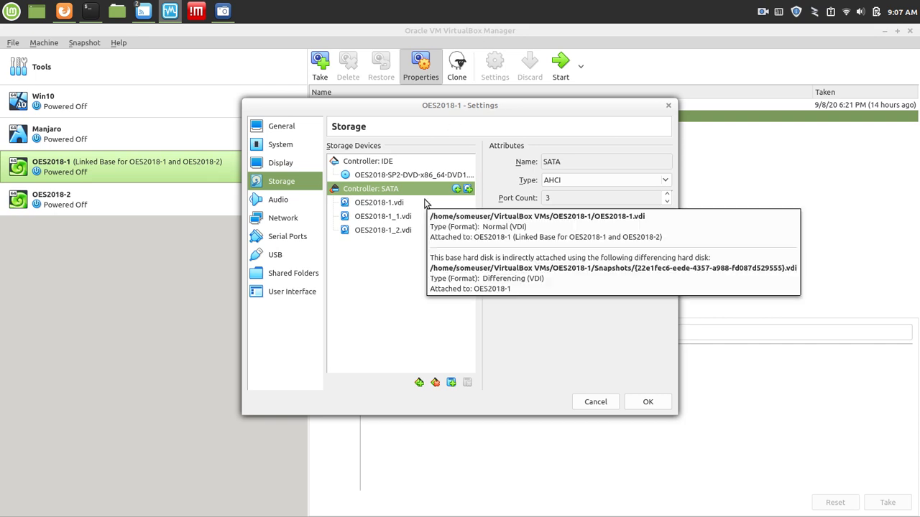
left_click(374, 223)
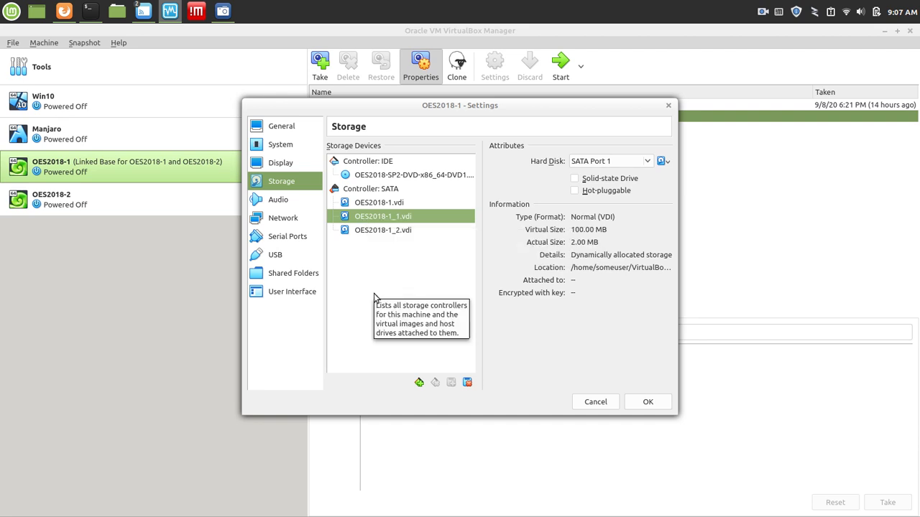
left_click(379, 236)
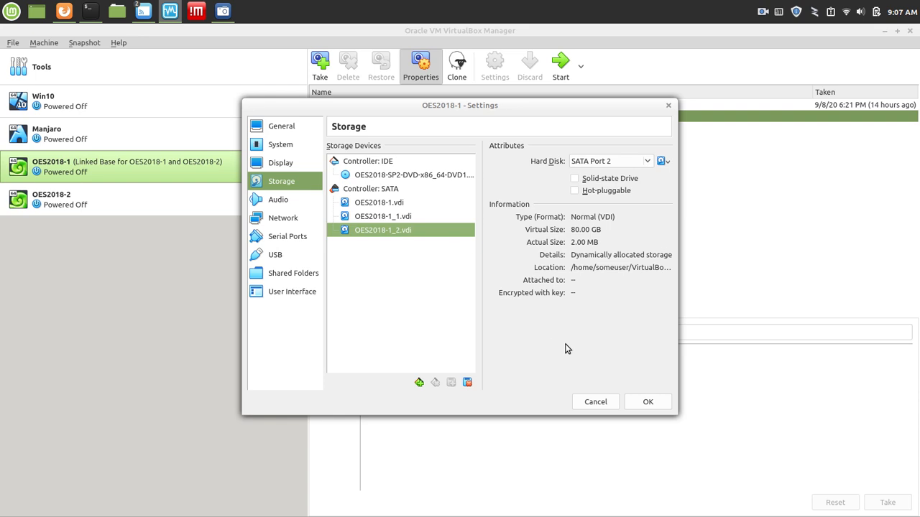
left_click(658, 406)
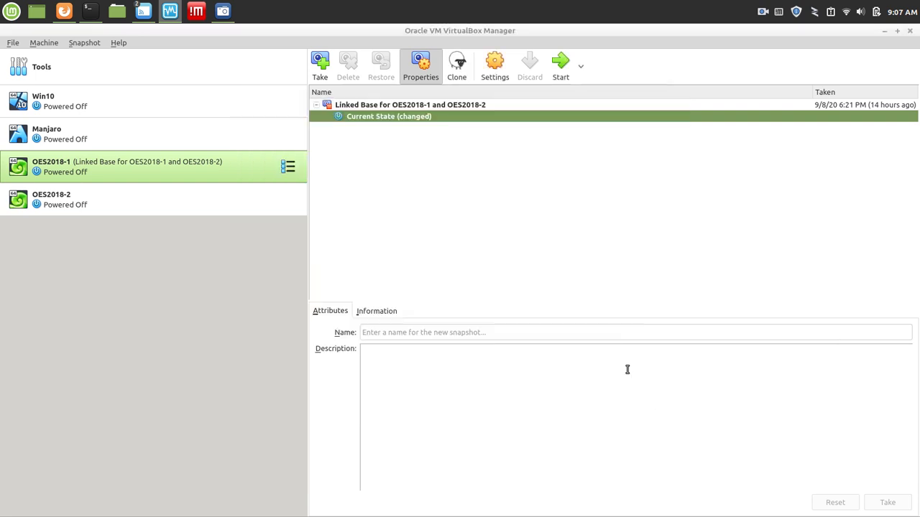
Start the OES2018-1 virtual machine and sign in to its desktop as user it with the account password.
left_click(557, 62)
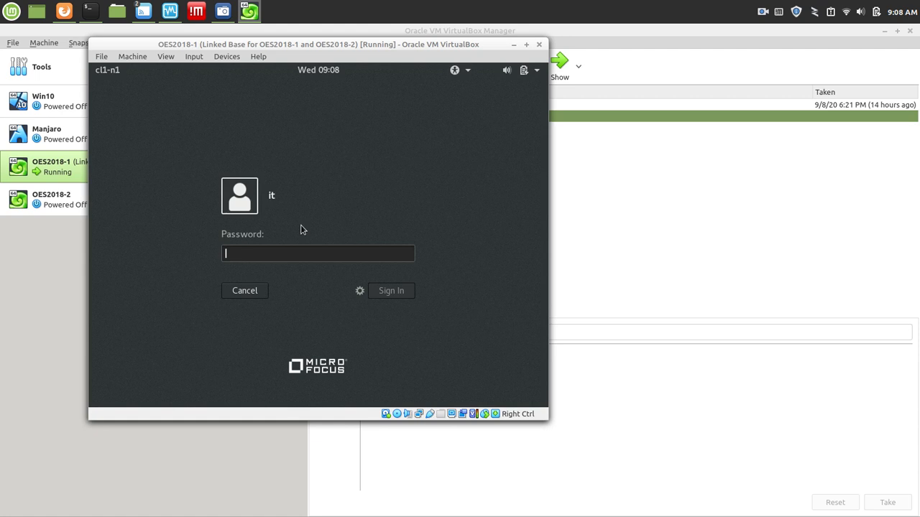
type("••••")
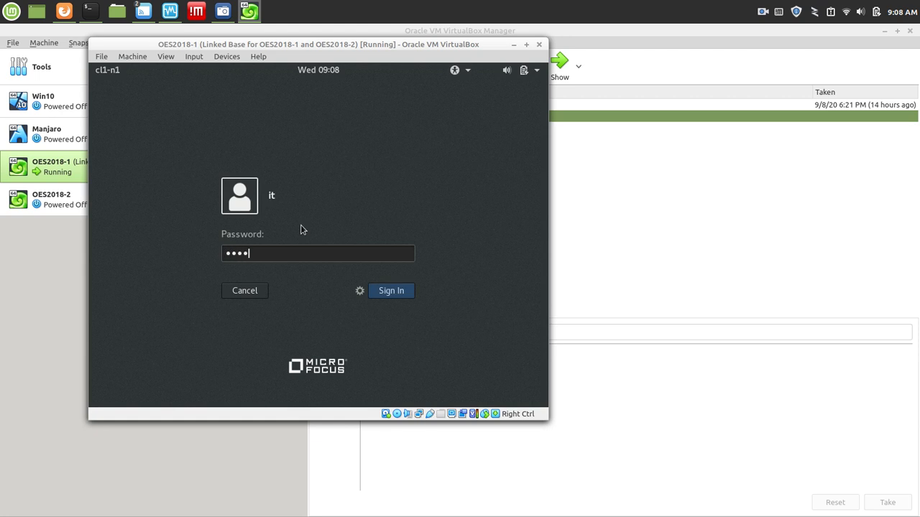
type("••••")
key("Return")
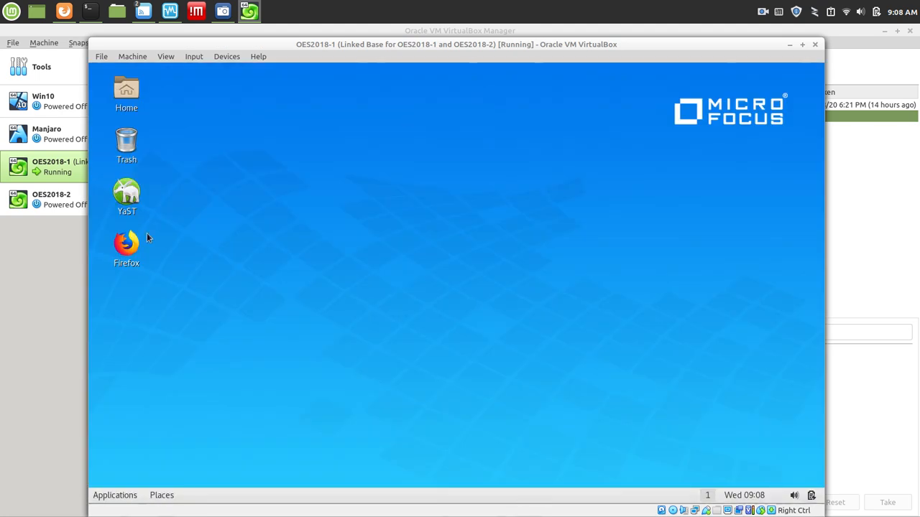
double_click(128, 245)
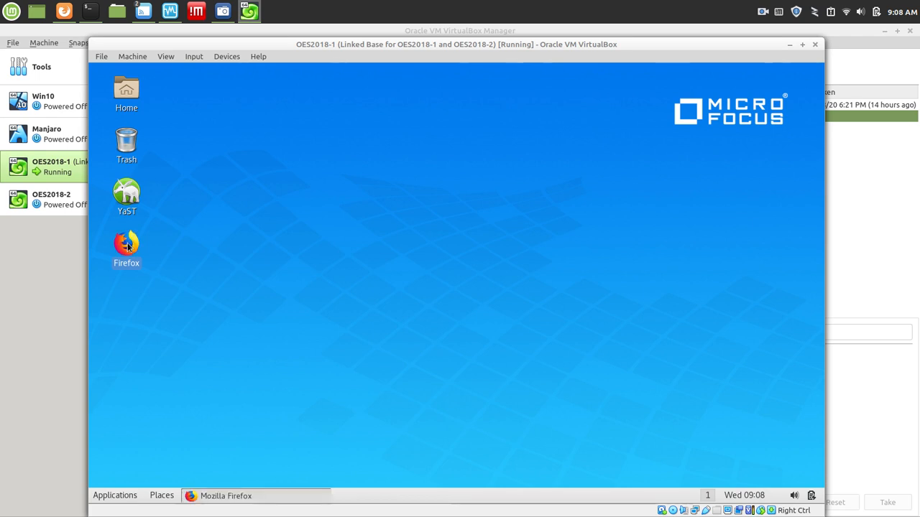
left_click(298, 495)
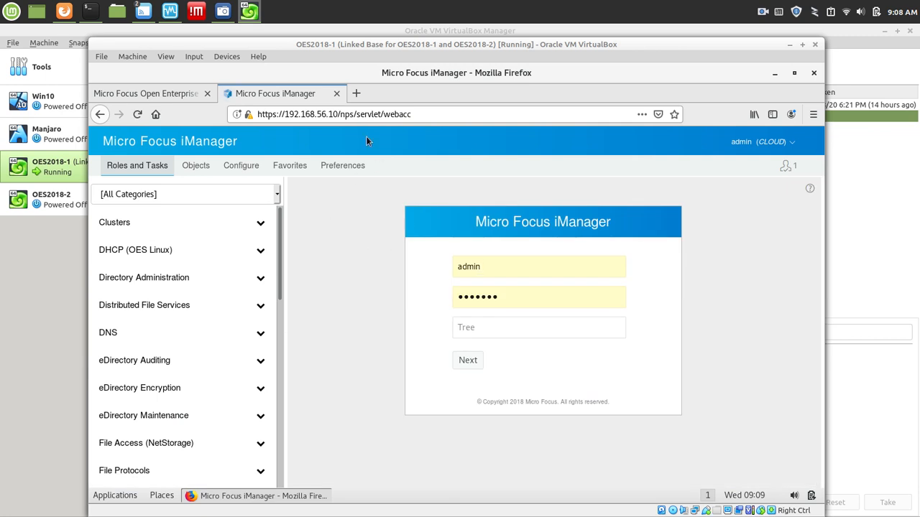
left_click(442, 114)
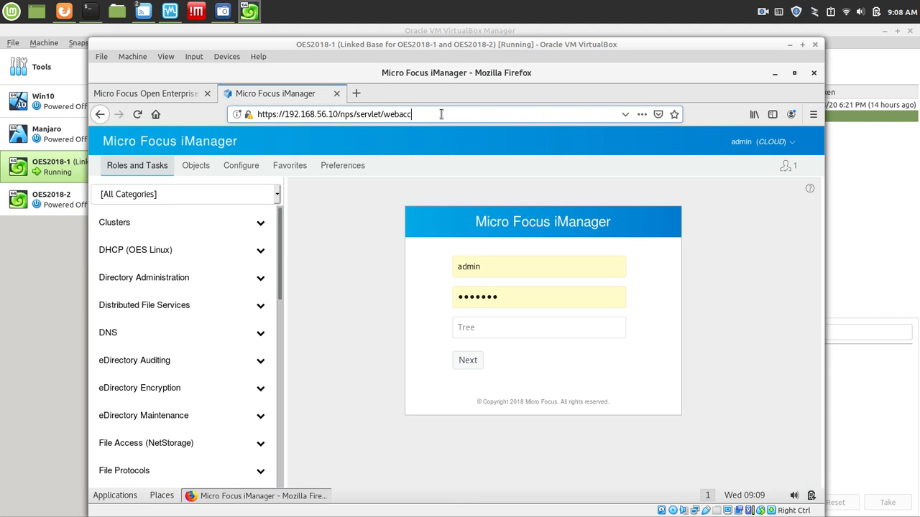
key("Return")
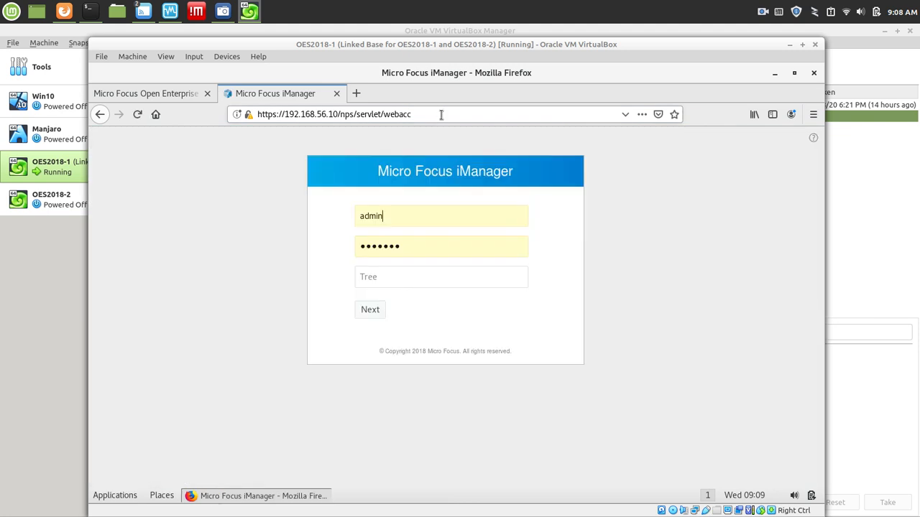
Log in to iManager as admin with the tree cloud, and reload the page, resending the login information.
left_click(396, 285)
type("cloud")
left_click(379, 315)
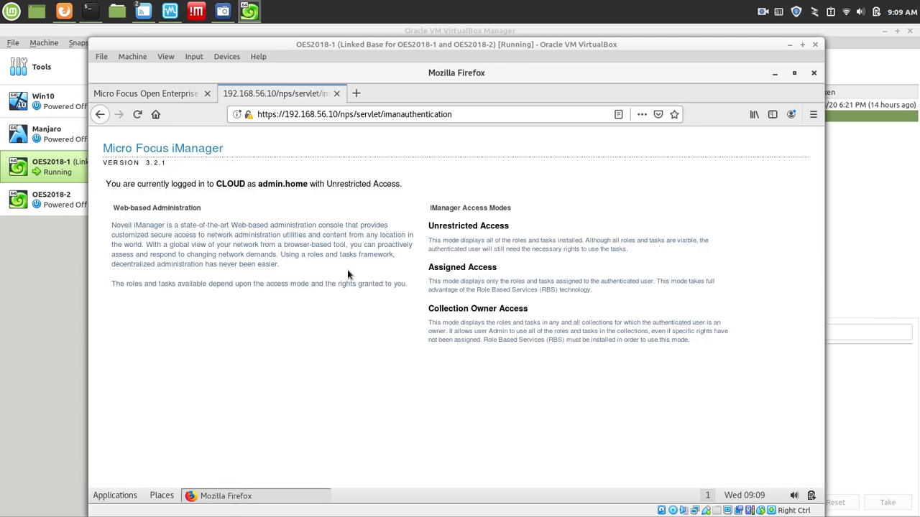
key("F5")
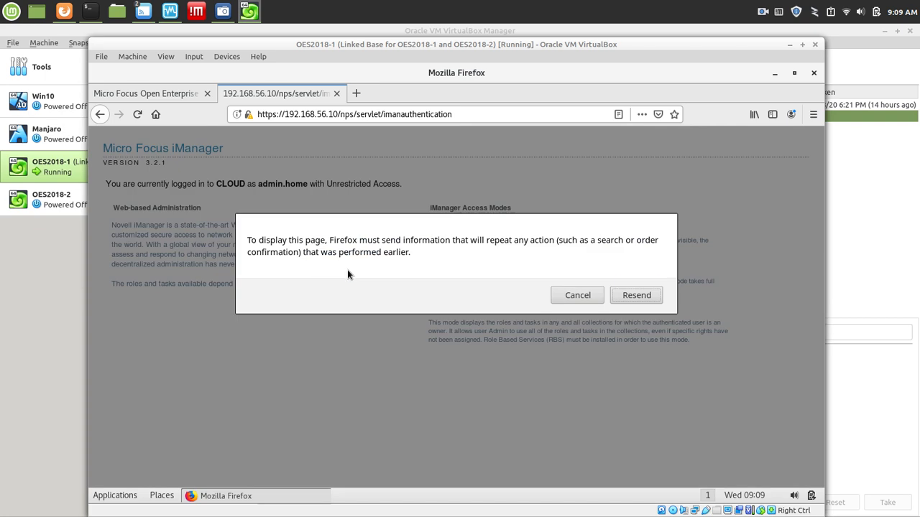
left_click(633, 296)
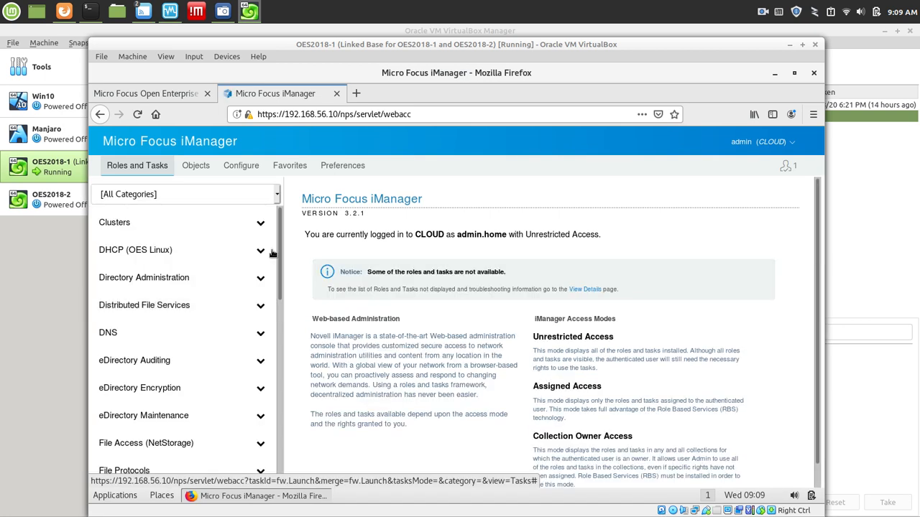
Expand the Storage role in iManager and open its Devices task.
scroll(278, 253, "down", 1)
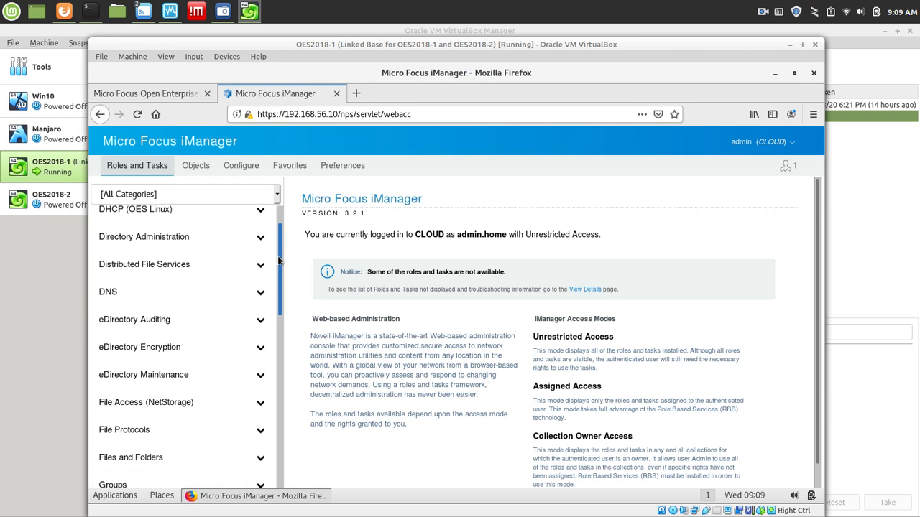
scroll(278, 253, "down", 1)
left_click_drag(279, 265, 290, 453)
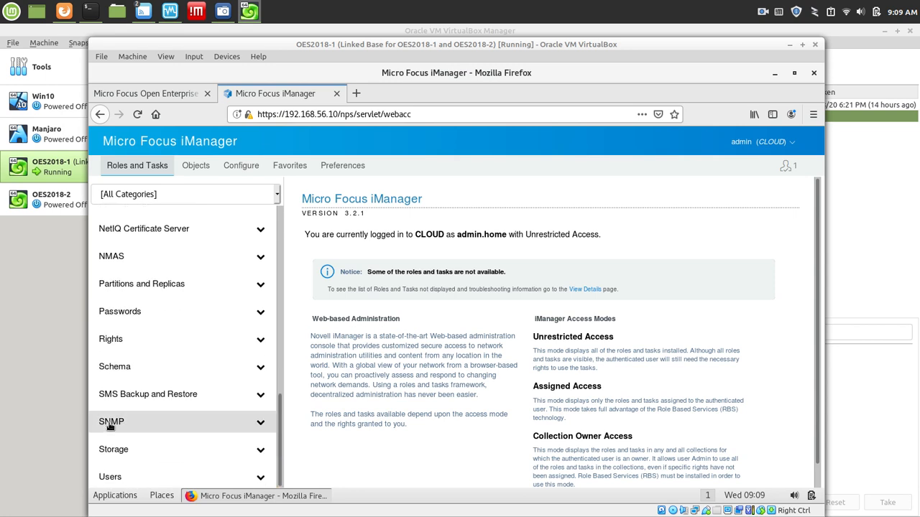
left_click(259, 454)
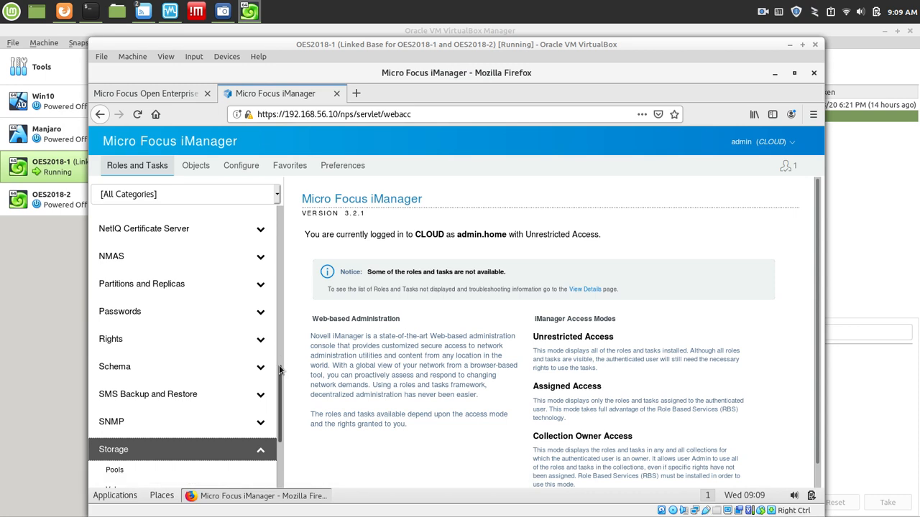
left_click_drag(281, 375, 284, 428)
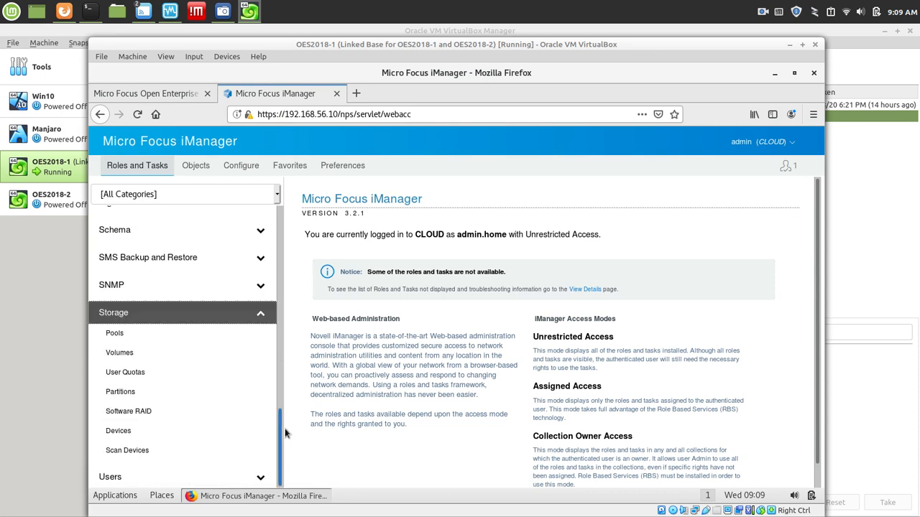
left_click(122, 431)
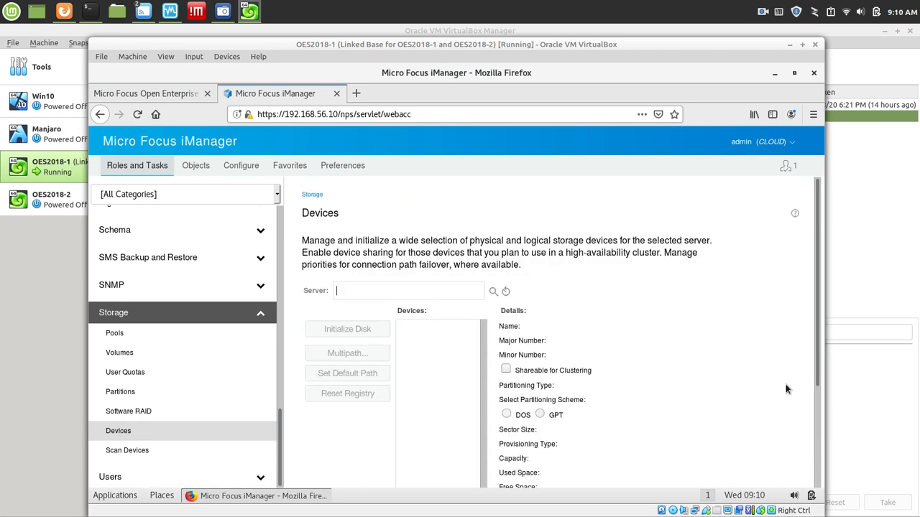
Try to load the storage devices of server cl1-n1 from the servers.home container, and return to the Devices page.
left_click_drag(817, 352, 748, 331)
left_click(492, 292)
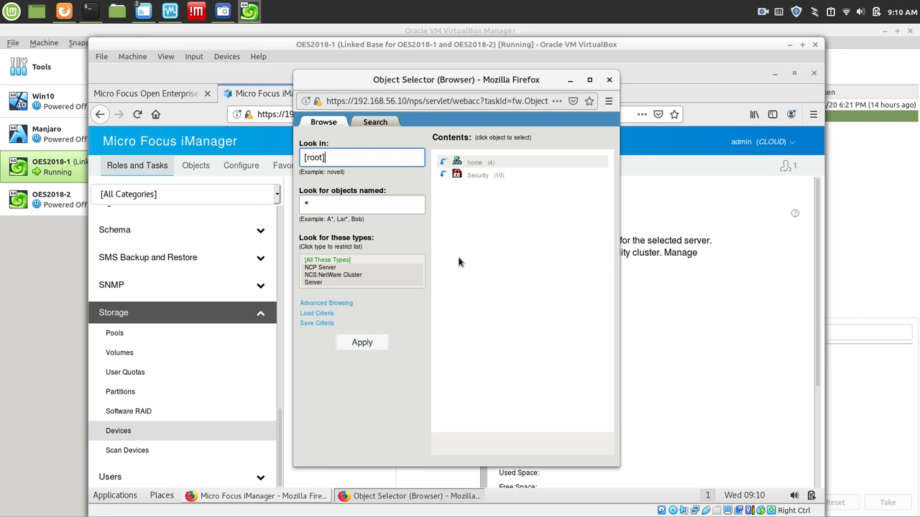
left_click(442, 163)
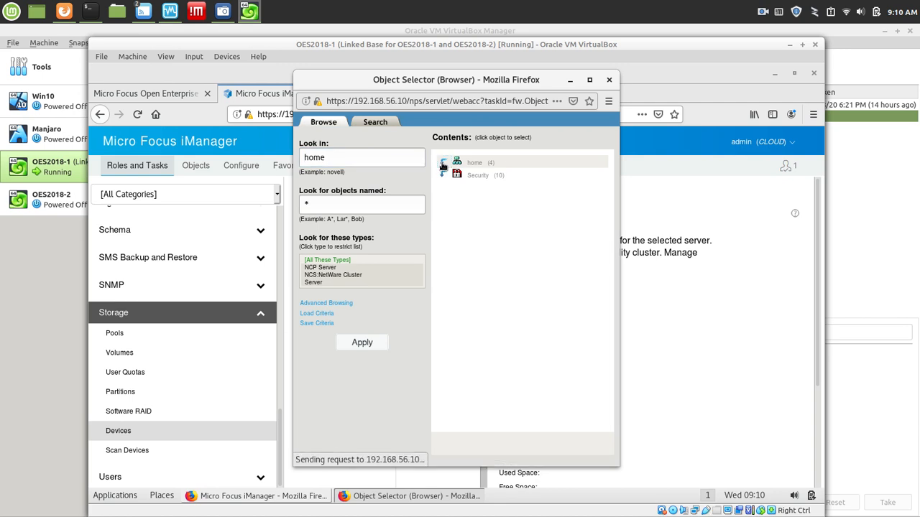
left_click(443, 173)
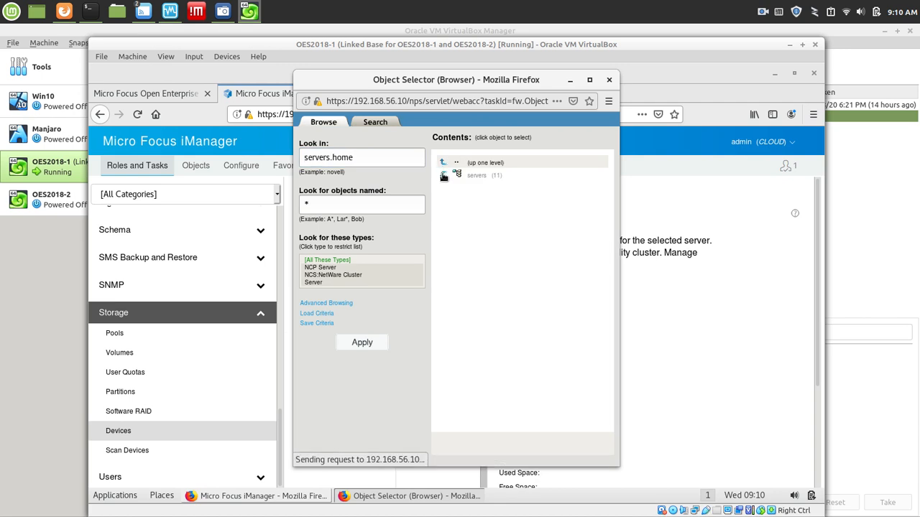
left_click(478, 176)
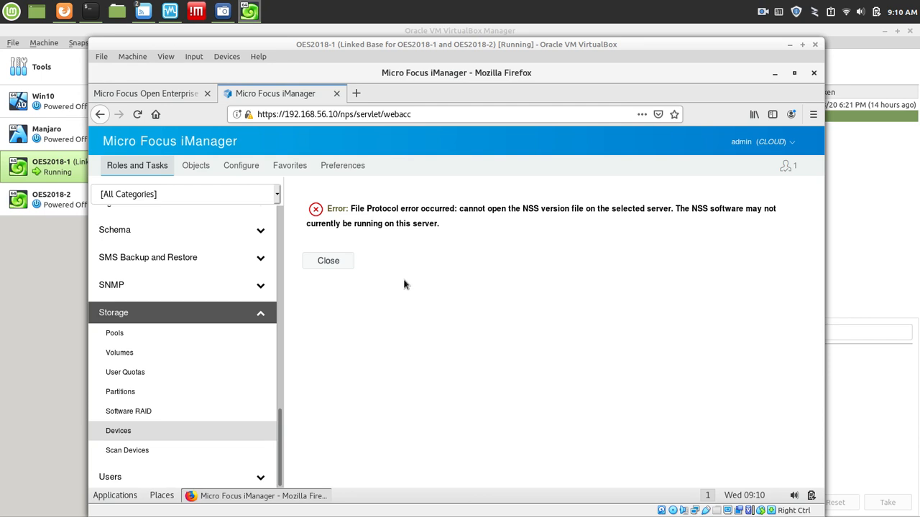
left_click(335, 266)
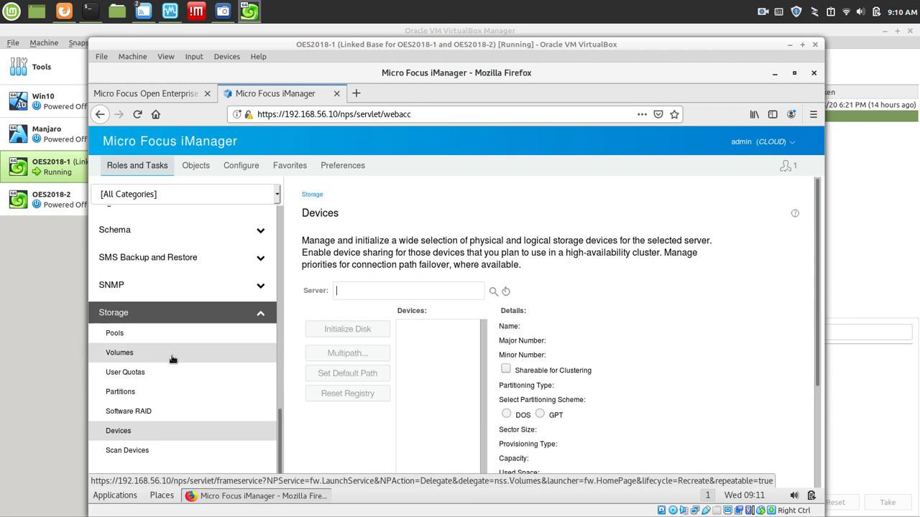
Try to load the storage partitions of cl1-n1.servers.home from the object history, and return to the Partitions page.
left_click(130, 391)
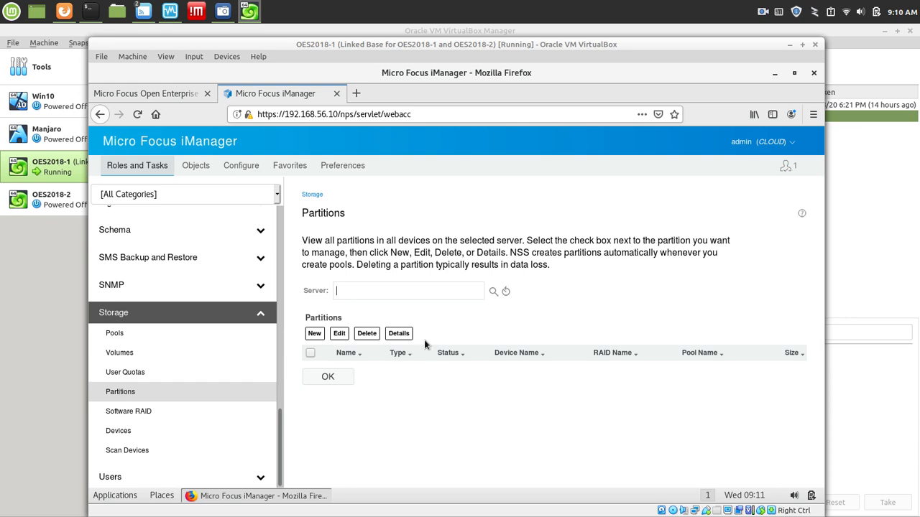
left_click(506, 292)
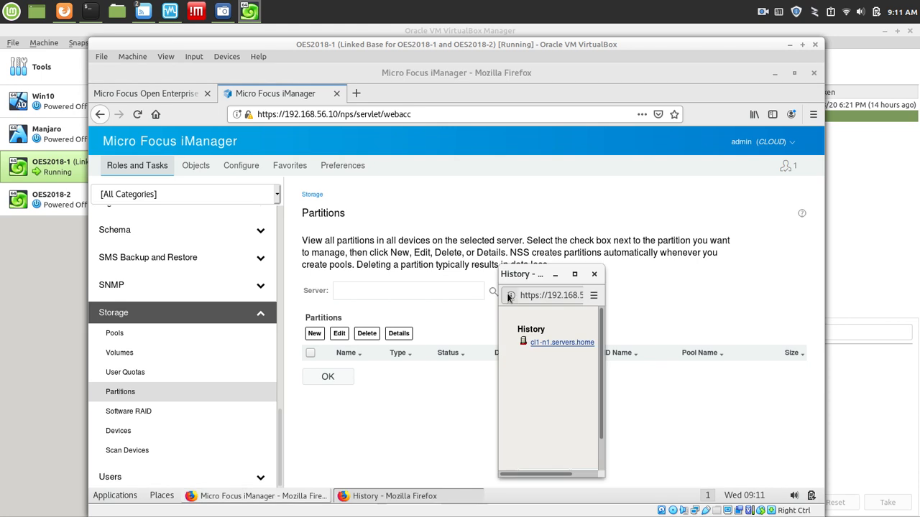
left_click(554, 343)
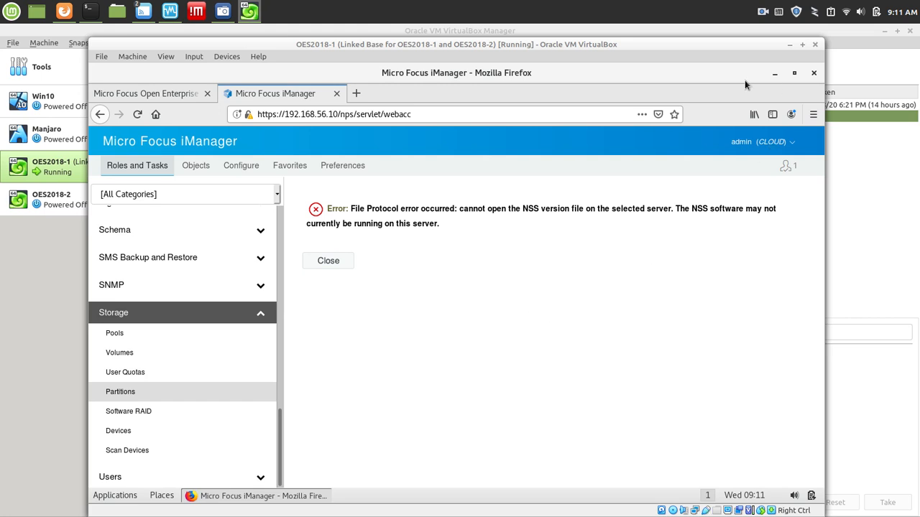
left_click(336, 264)
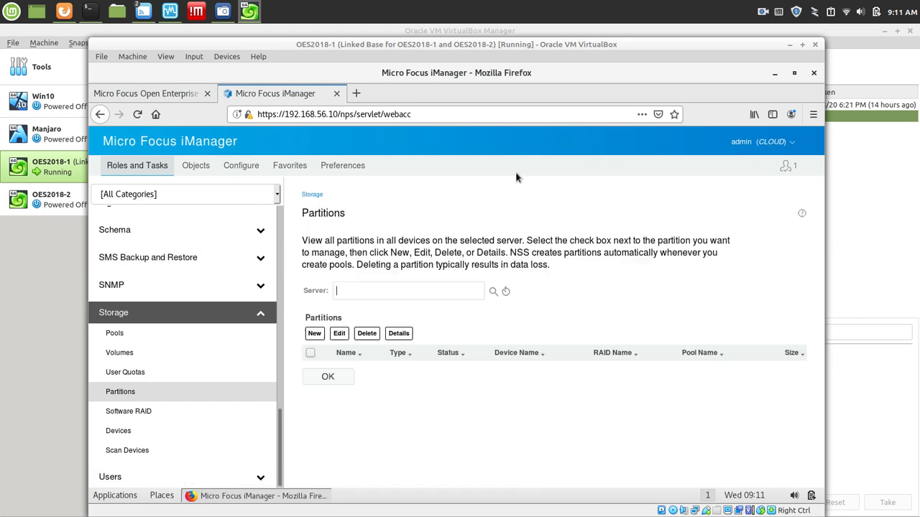
Switch to YaST, authenticate with the root password, and open OES Install and Configuration.
left_click(775, 74)
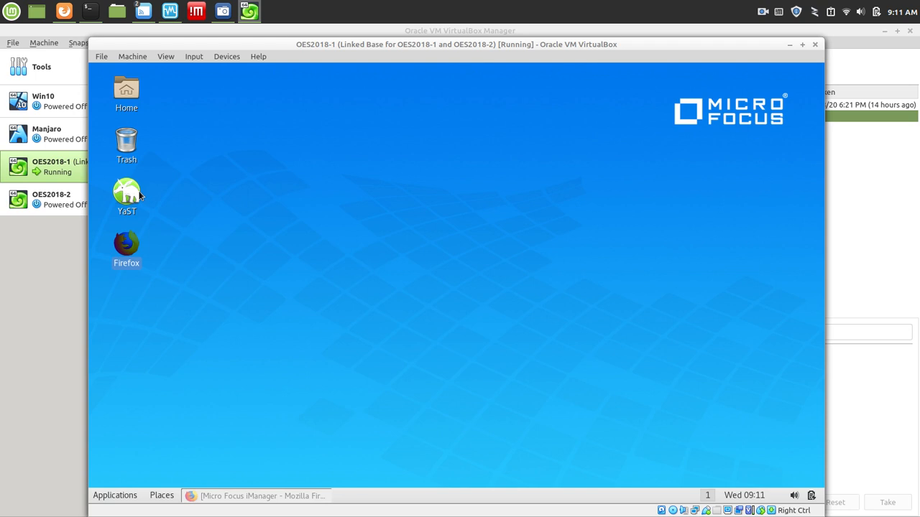
left_click(135, 192)
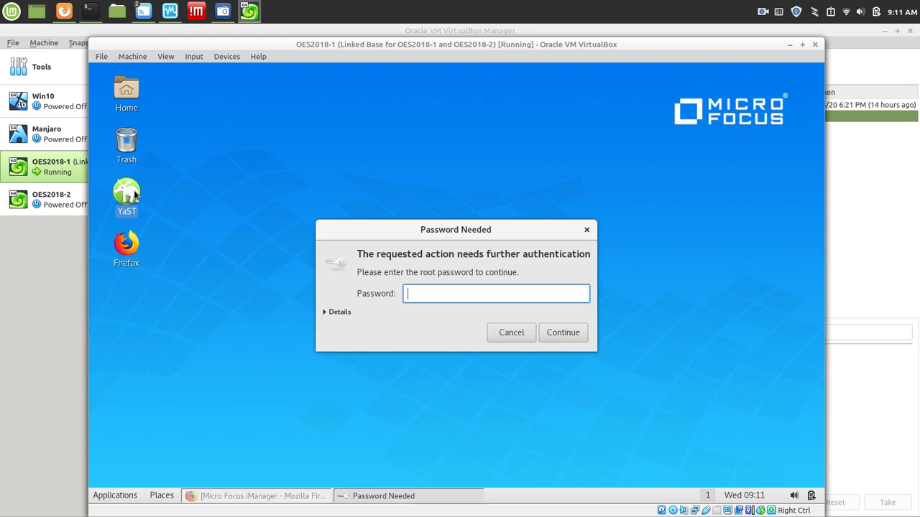
type("•••••••")
key("Return")
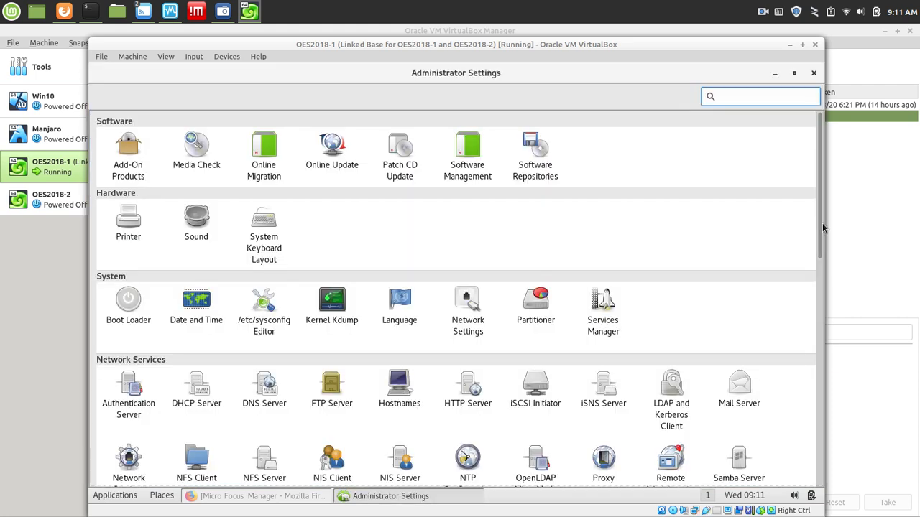
left_click_drag(821, 223, 823, 479)
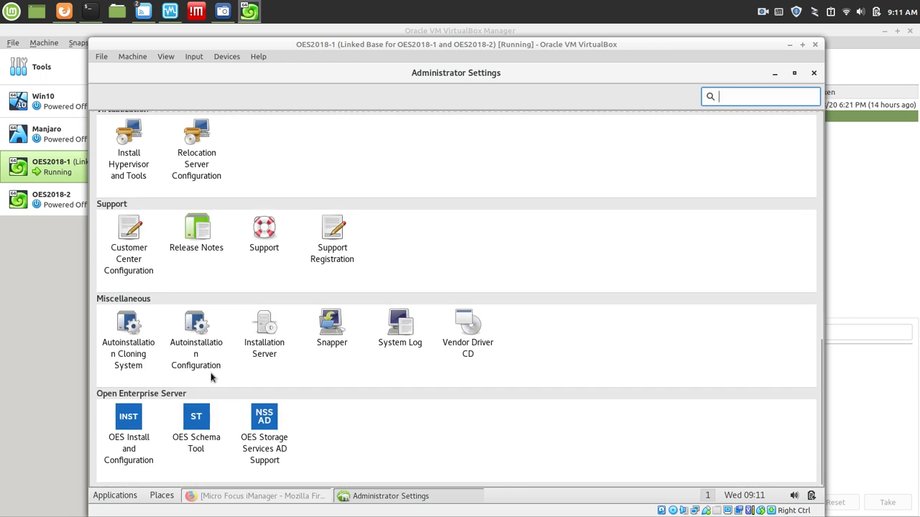
left_click(122, 423)
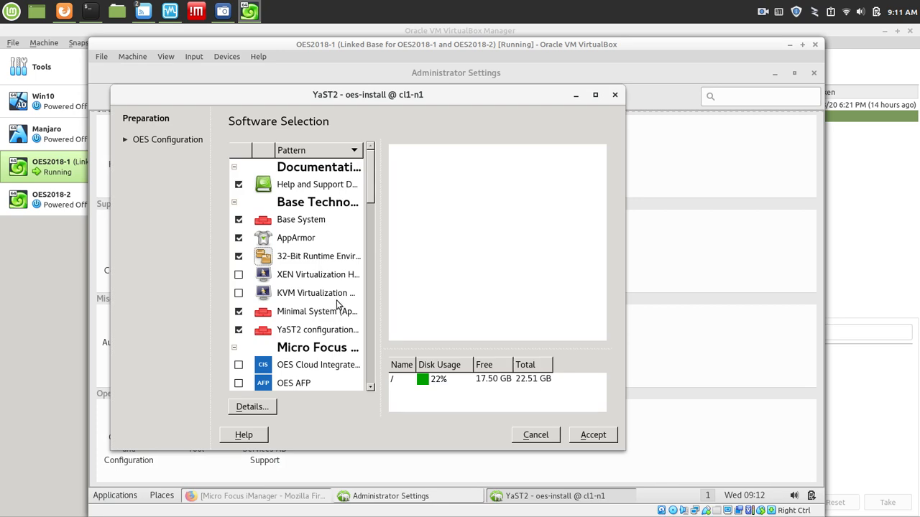
Add the OES Storage Services (NSS) pattern to the software selection, review the selected patterns, and accept the selection.
scroll(372, 188, "down", 1)
left_click_drag(372, 189, 373, 265)
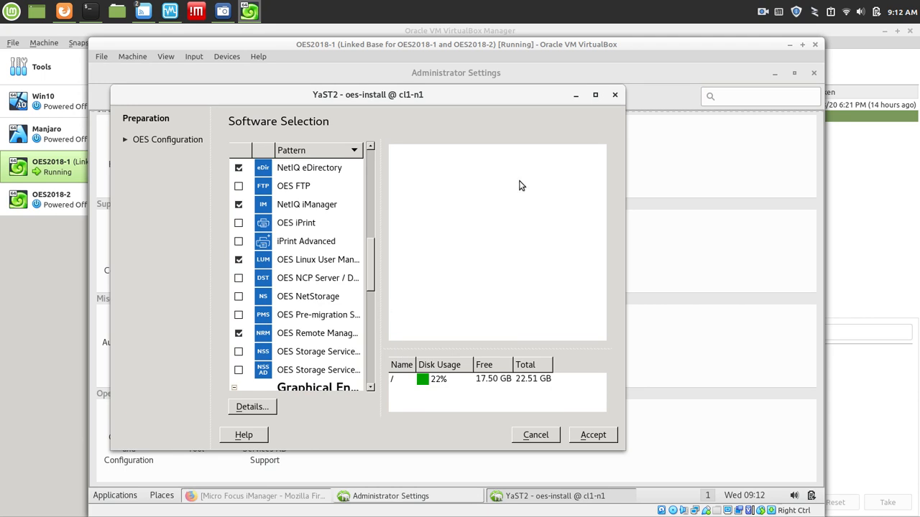
left_click(595, 94)
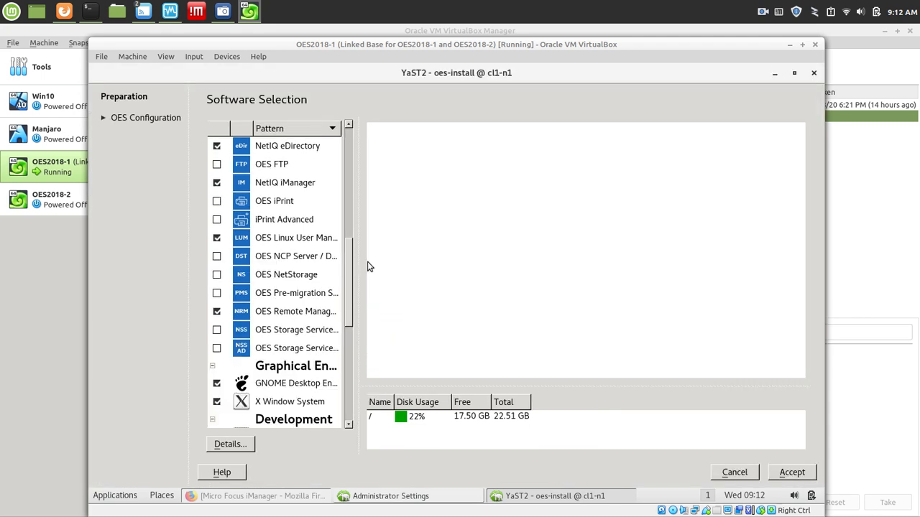
left_click_drag(357, 265, 449, 264)
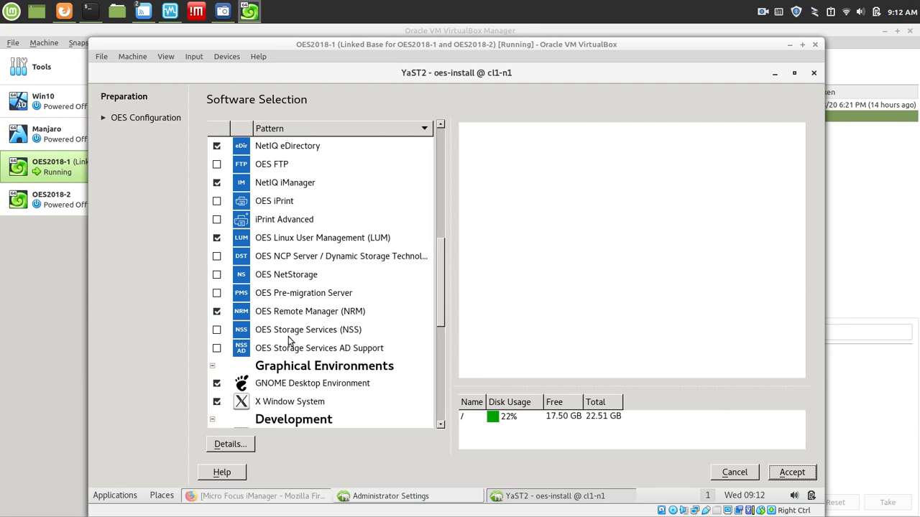
mouse_move(288, 336)
left_click(345, 348)
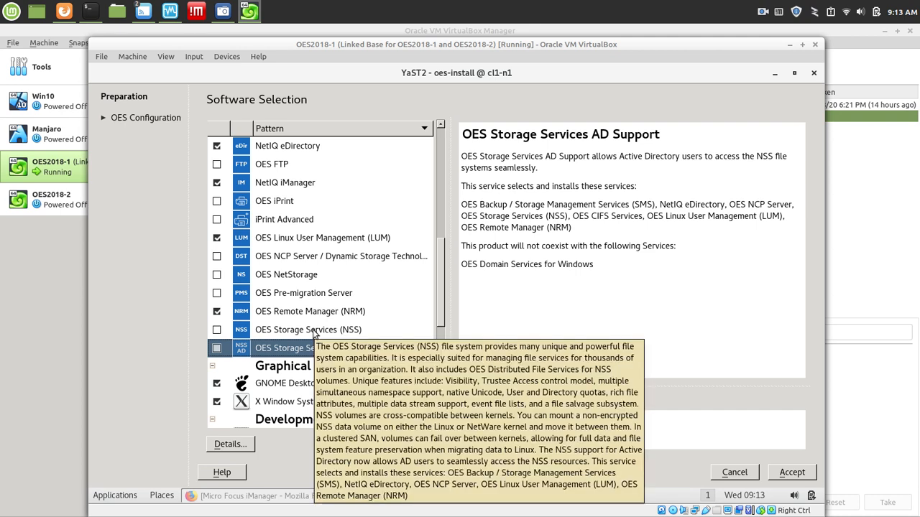
left_click(313, 332)
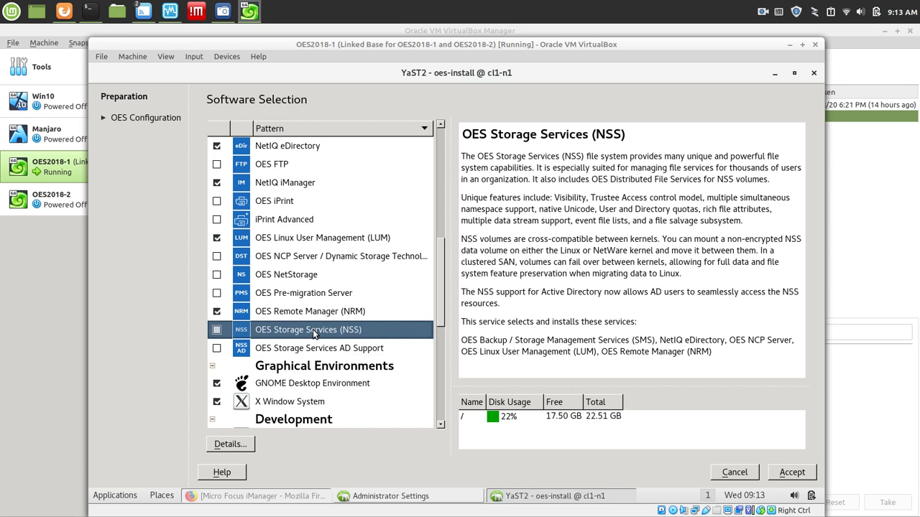
left_click(217, 330)
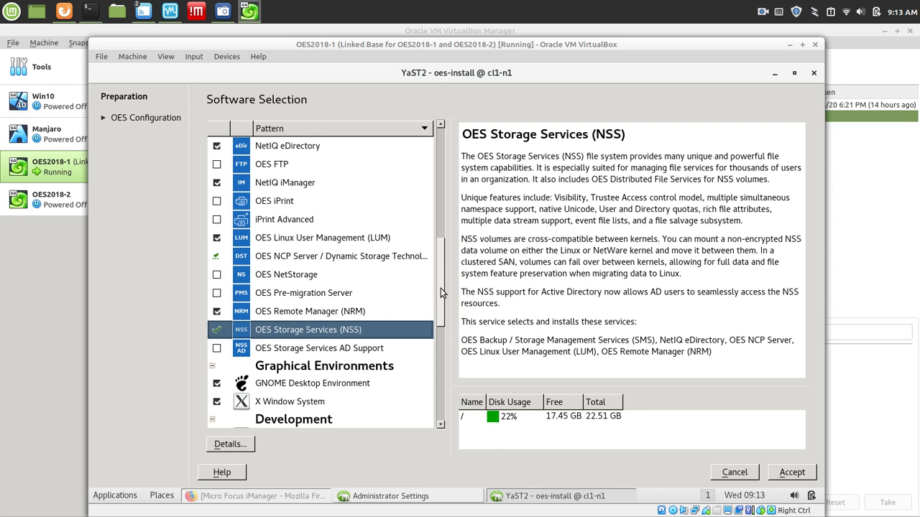
left_click_drag(441, 288, 439, 247)
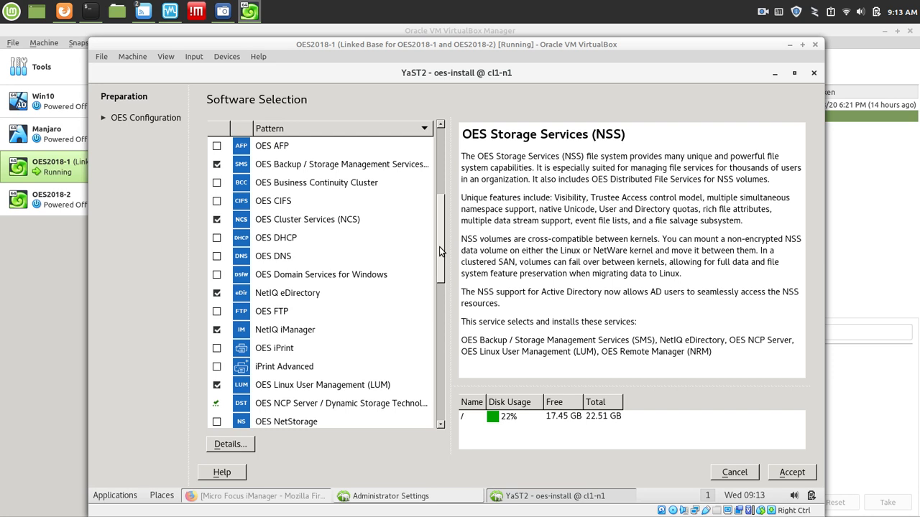
left_click_drag(439, 246, 440, 270)
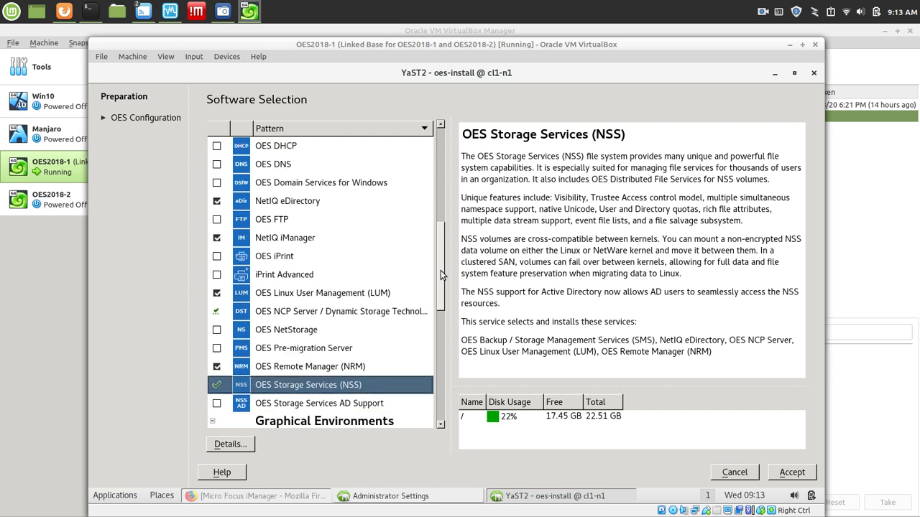
left_click(792, 473)
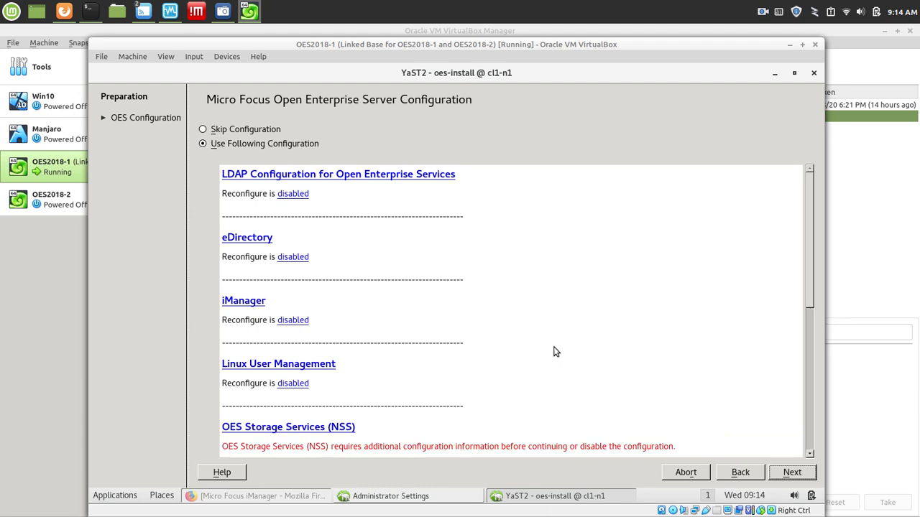
Configure OES Storage Services (NSS) with the eDirectory admin password, keeping the proposed NSS admin object and UID range.
left_click_drag(809, 271, 821, 374)
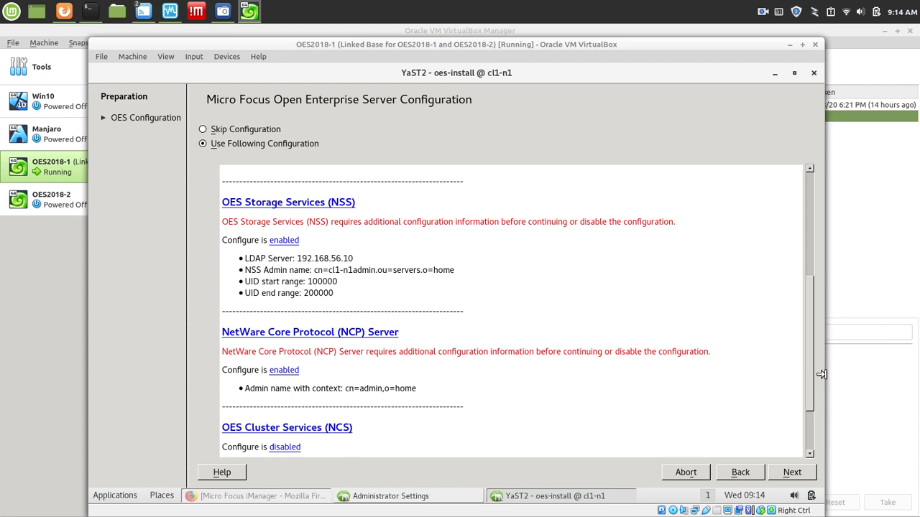
left_click(287, 204)
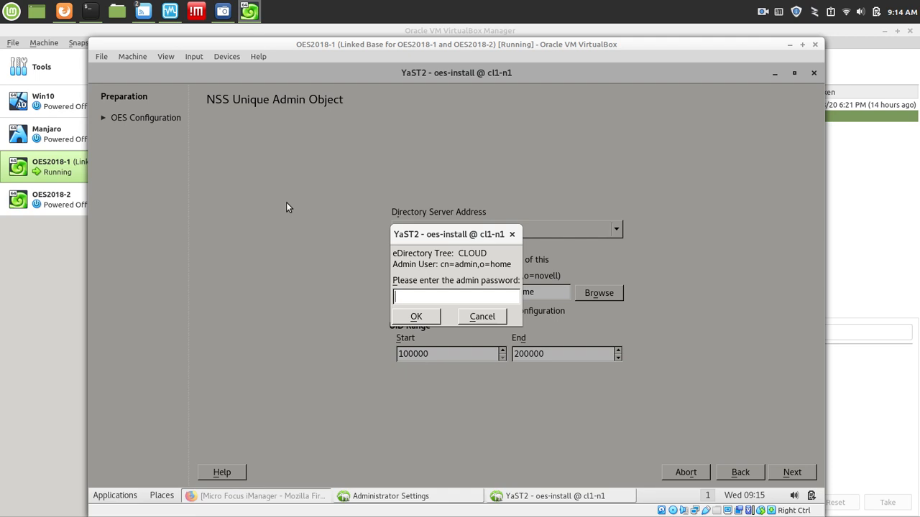
type("*******")
left_click(416, 317)
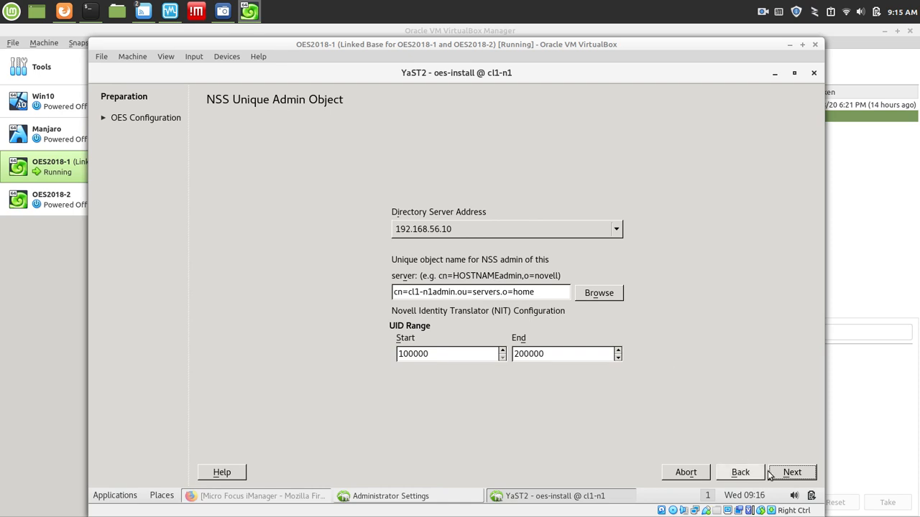
left_click(792, 473)
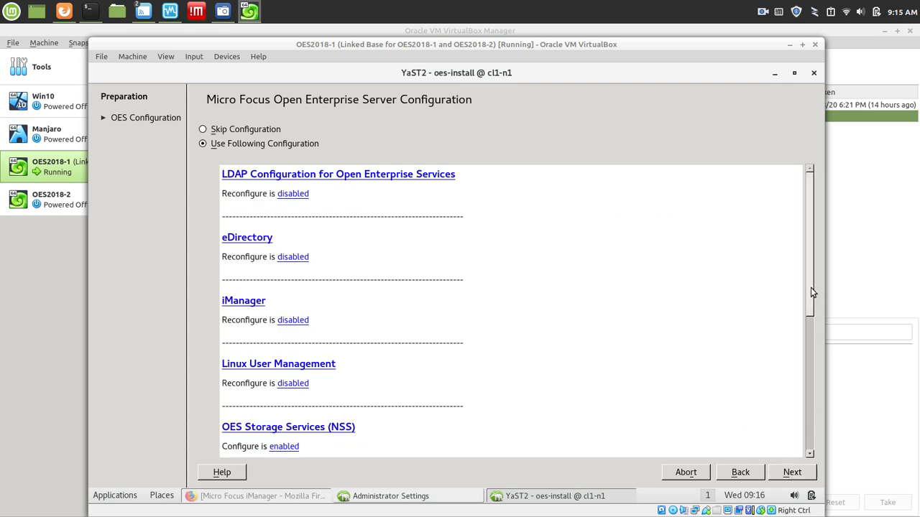
Review the remaining service settings, apply the OES configuration, and finish the installation without cloning the system for AutoYaST.
left_click_drag(810, 290, 806, 424)
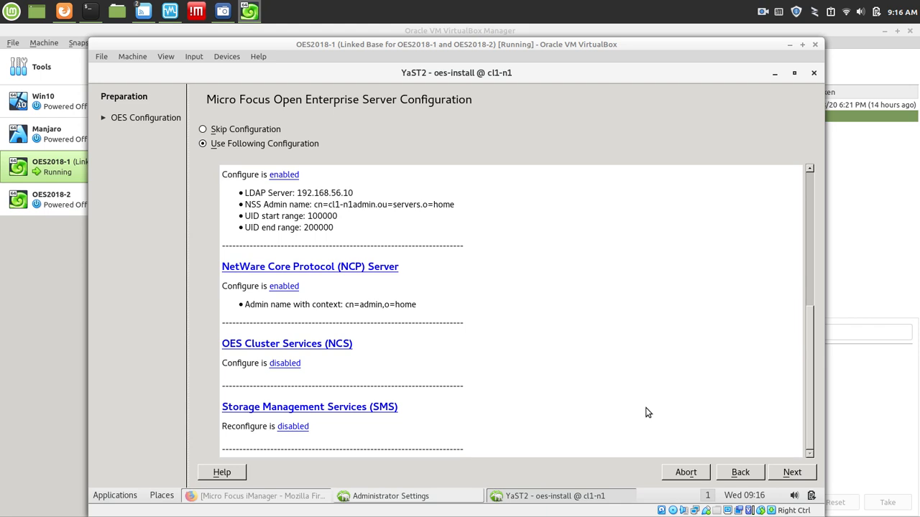
left_click(790, 477)
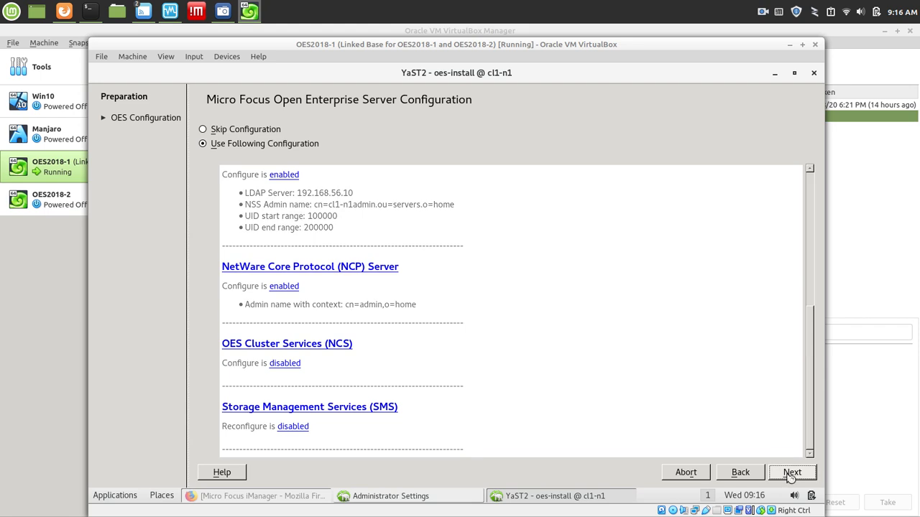
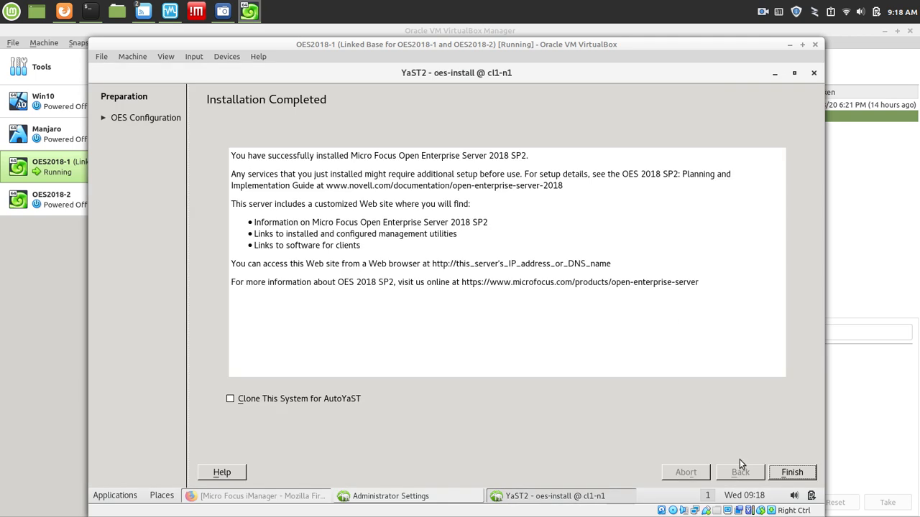
left_click(805, 477)
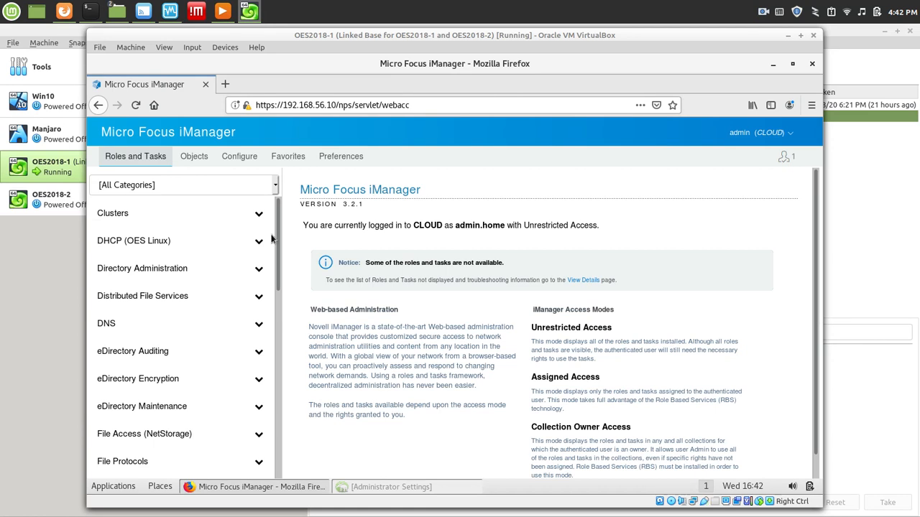
In iManager's Storage role, load the devices of cl1-n1.servers.home from the object history.
left_click_drag(279, 244, 300, 426)
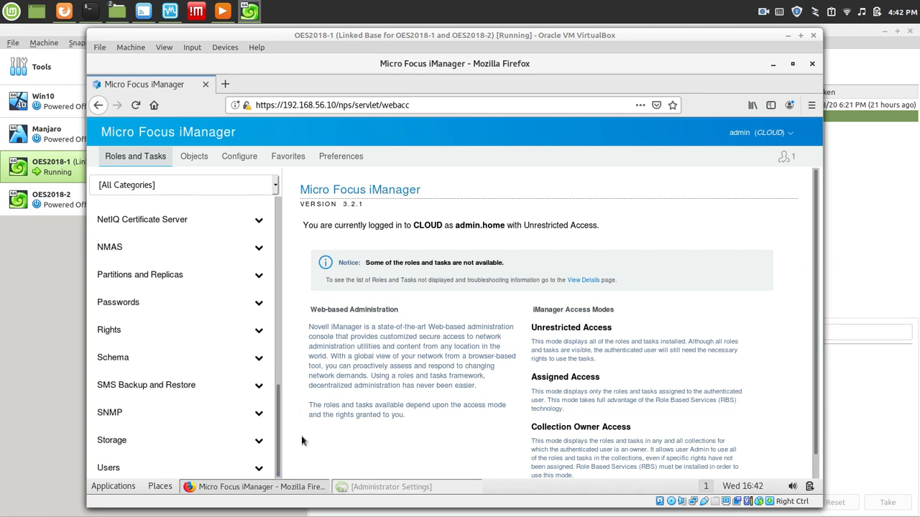
left_click(136, 448)
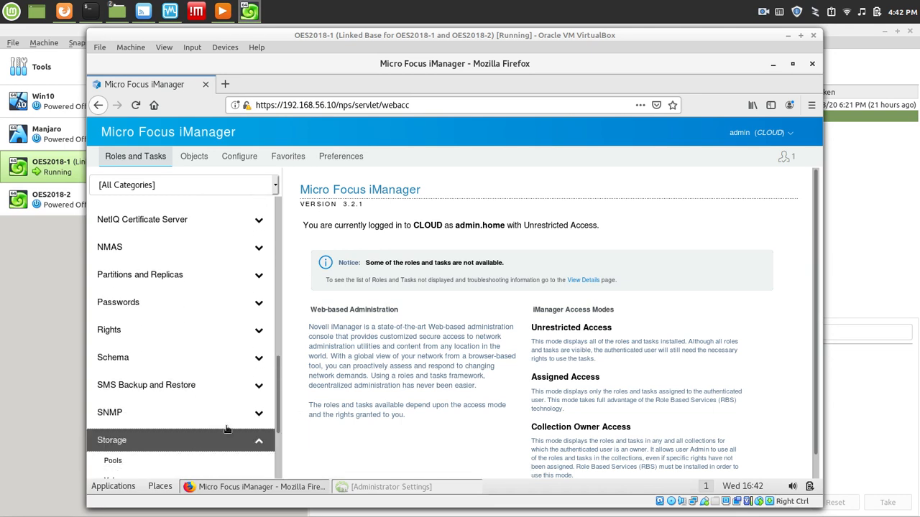
left_click_drag(278, 409, 280, 443)
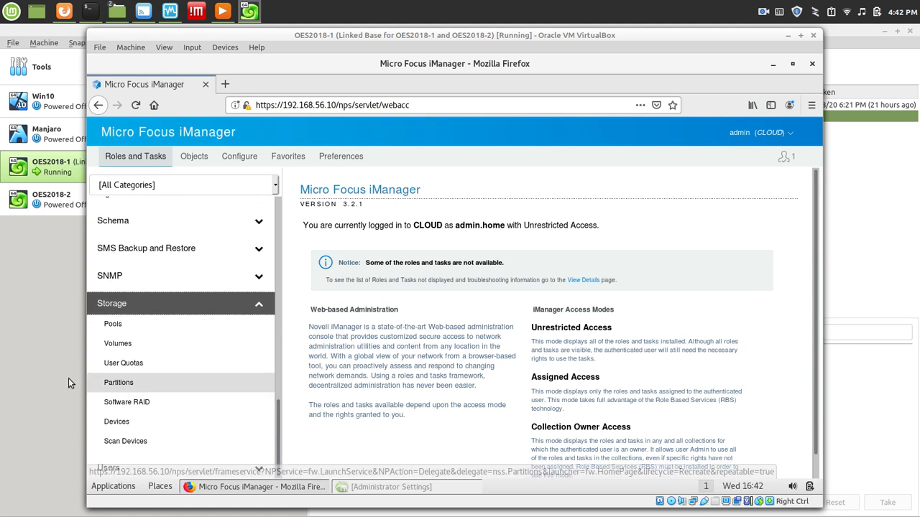
left_click(139, 430)
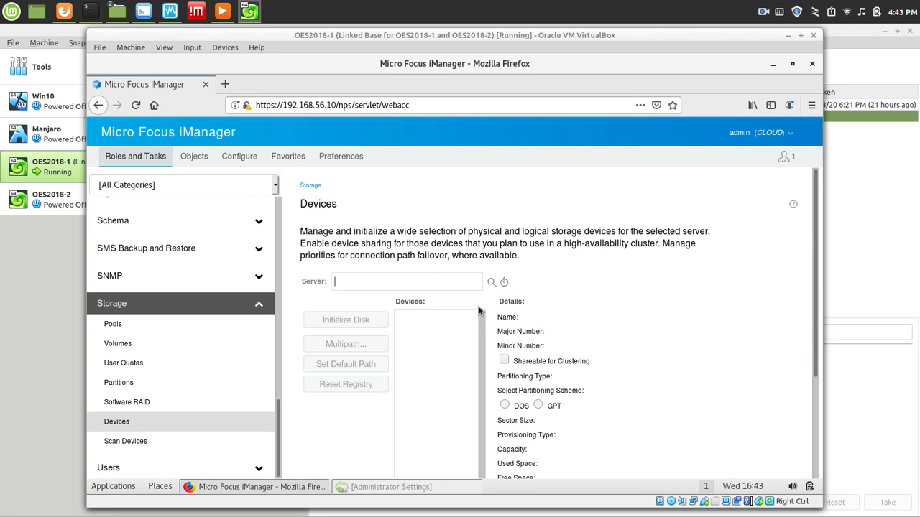
left_click(504, 282)
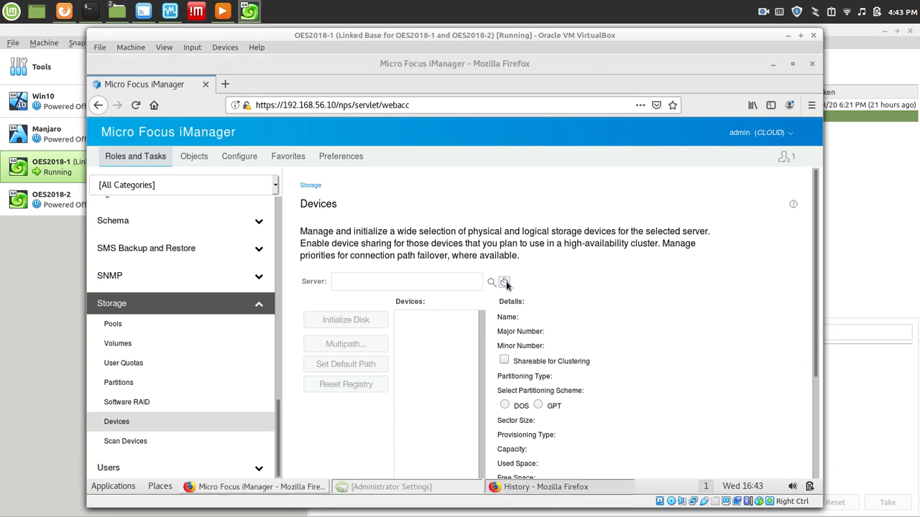
left_click(564, 335)
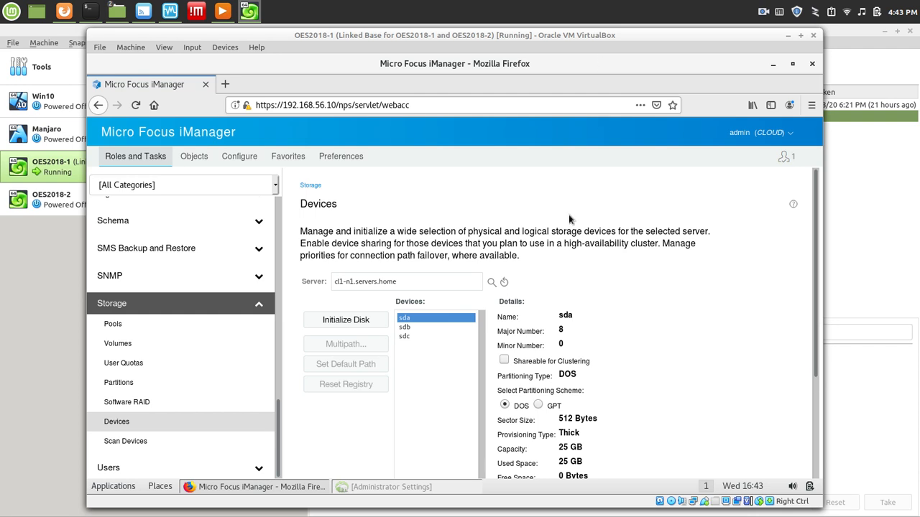
Mark device sdb as shareable for clustering, save the change, and minimize the browser.
left_click(505, 360)
left_click(505, 360)
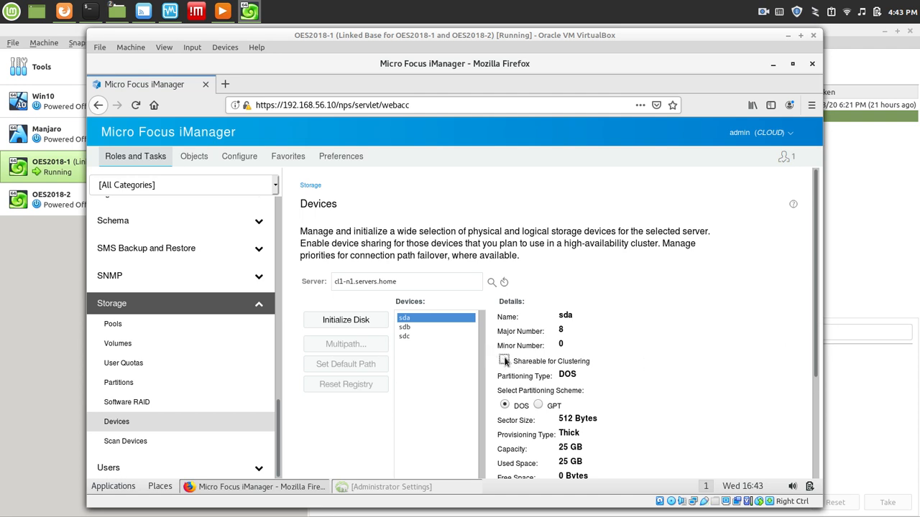
left_click(411, 329)
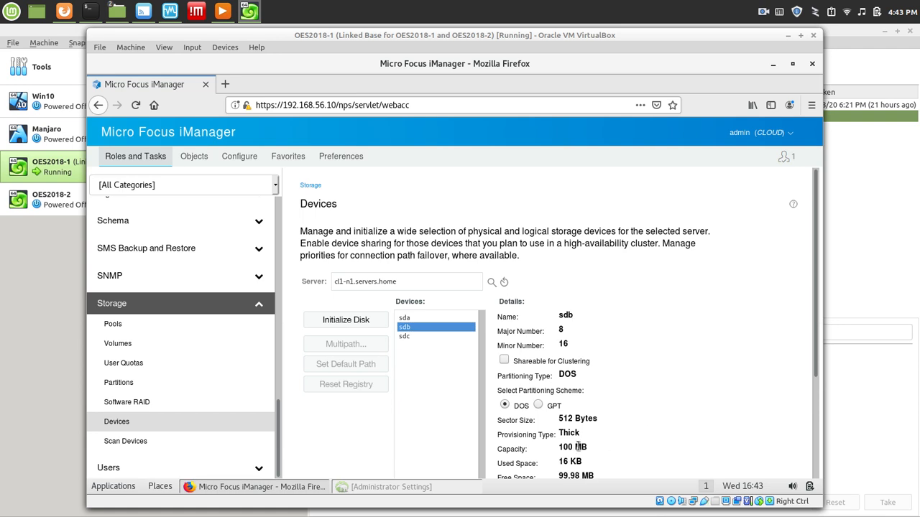
left_click(504, 360)
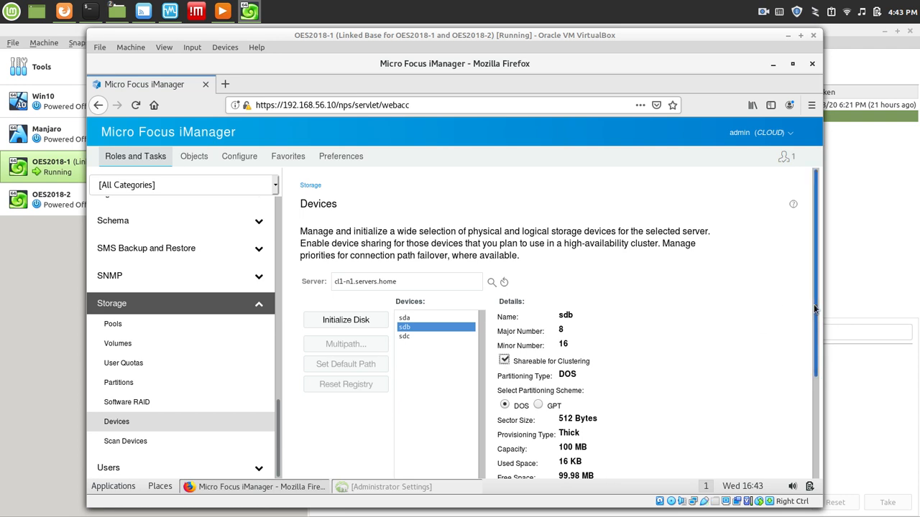
left_click_drag(813, 304, 835, 412)
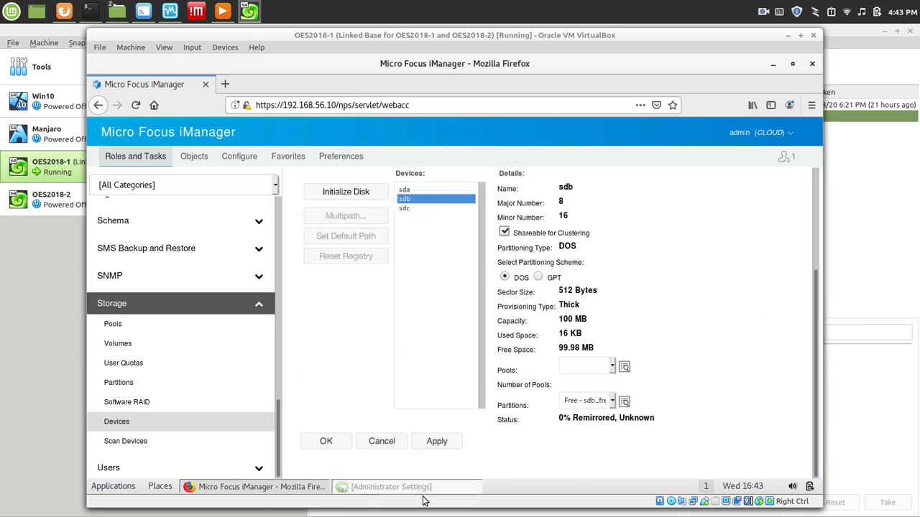
left_click(339, 441)
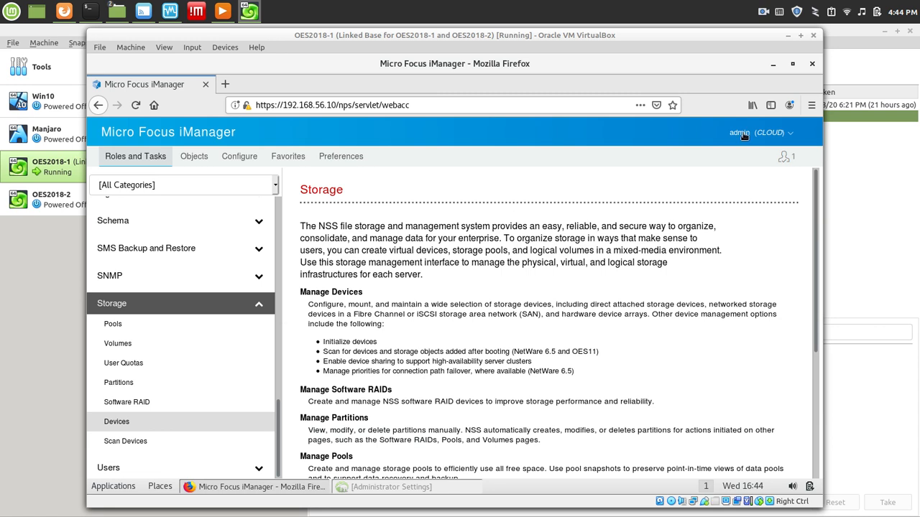
left_click(772, 64)
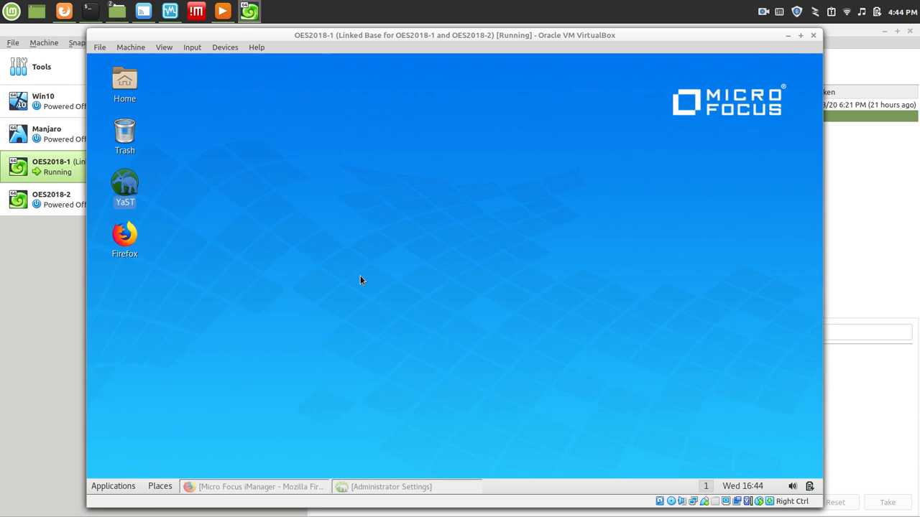
left_click(339, 286)
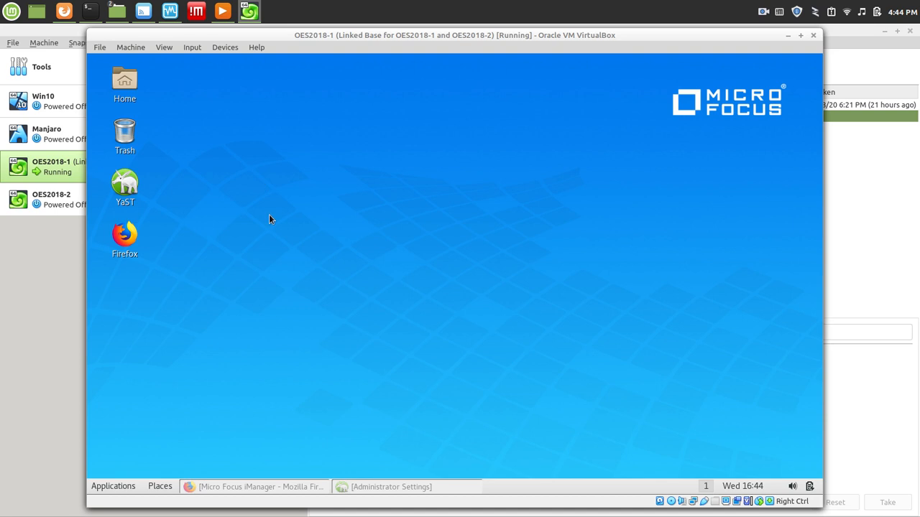
Search the YaST administrator settings for "oes" and launch OES Install and Configuration.
left_click(448, 493)
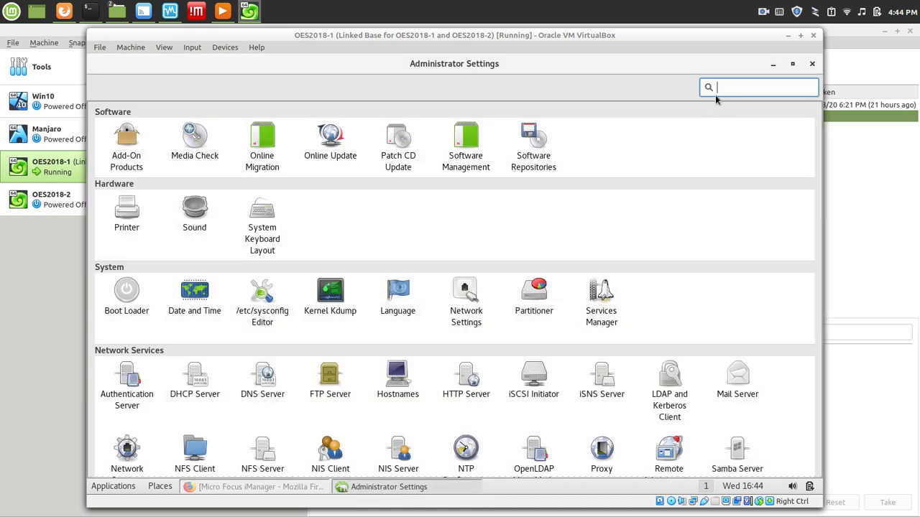
type("oes")
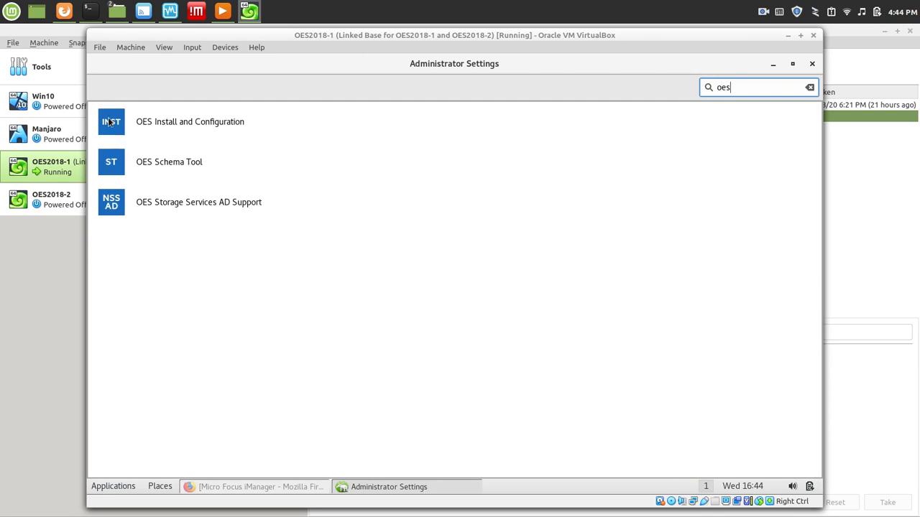
left_click(139, 120)
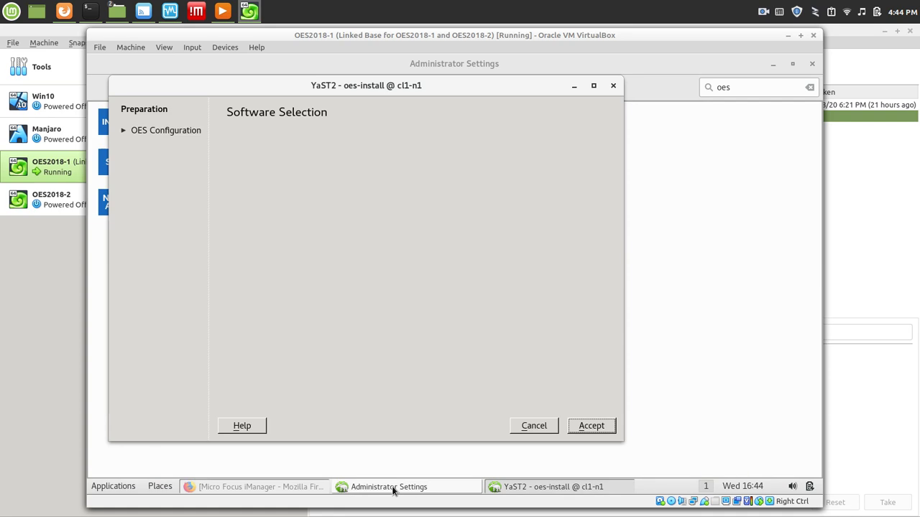
left_click(395, 489)
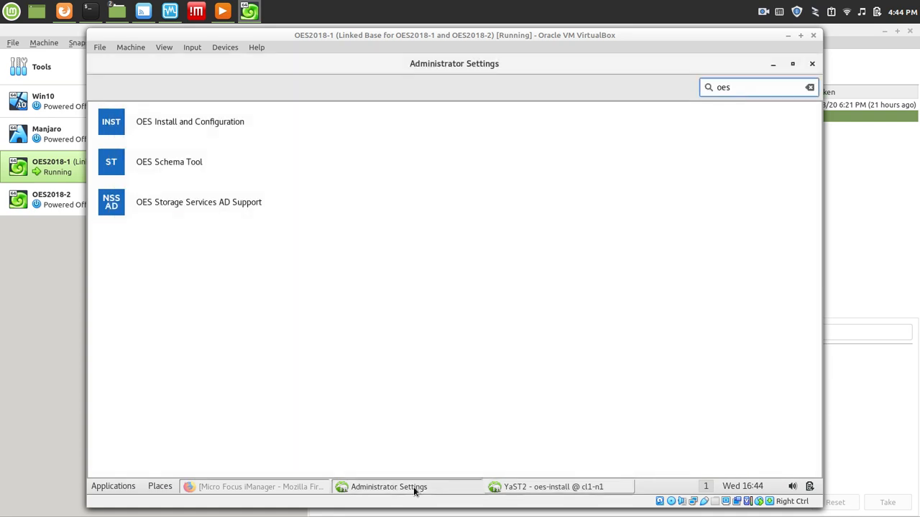
left_click(552, 487)
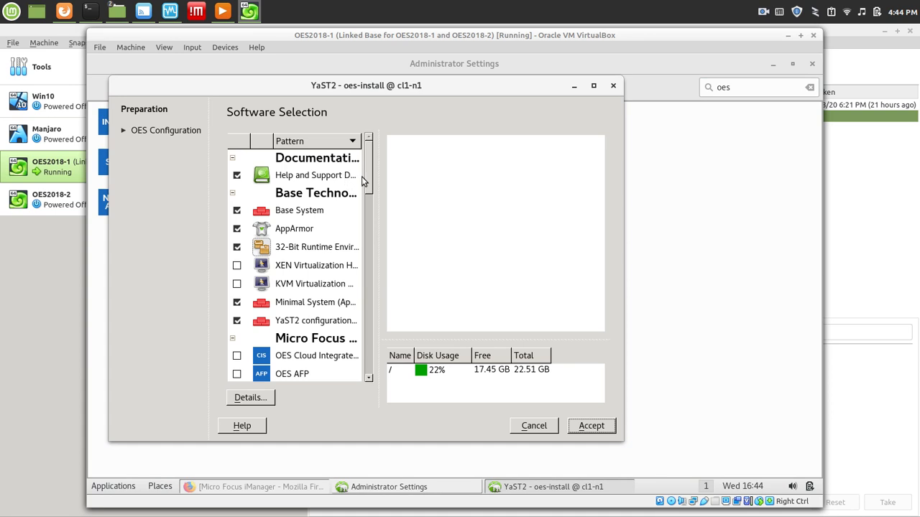
Check the selected OES patterns in the software selection and accept them unchanged.
left_click_drag(369, 178, 371, 229)
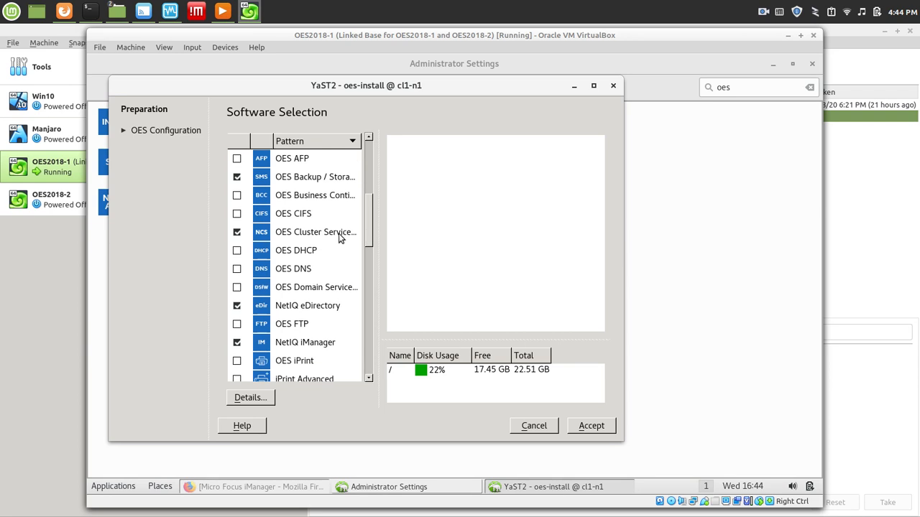
left_click_drag(369, 238, 370, 271)
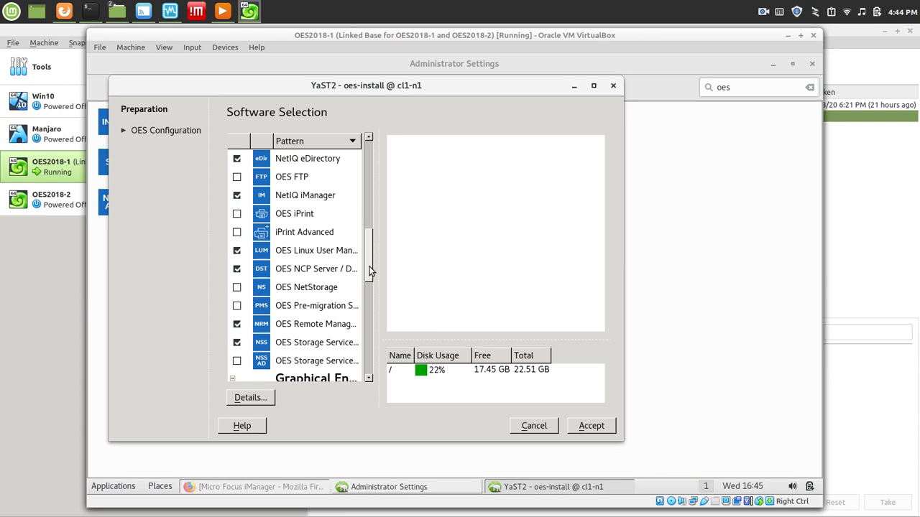
left_click_drag(370, 270, 370, 282)
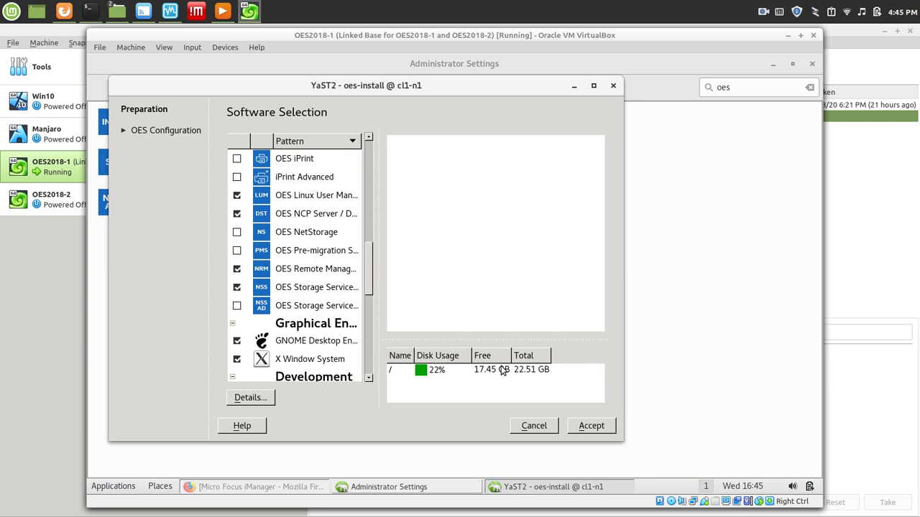
left_click(608, 430)
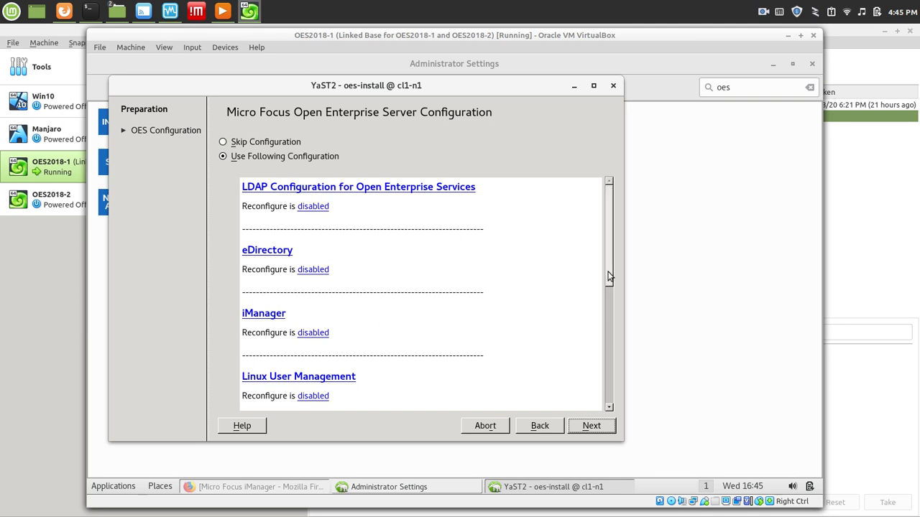
Enable configuration of OES Cluster Services (NCS) and open its settings, authenticating with the eDirectory admin password.
left_click_drag(608, 284, 635, 405)
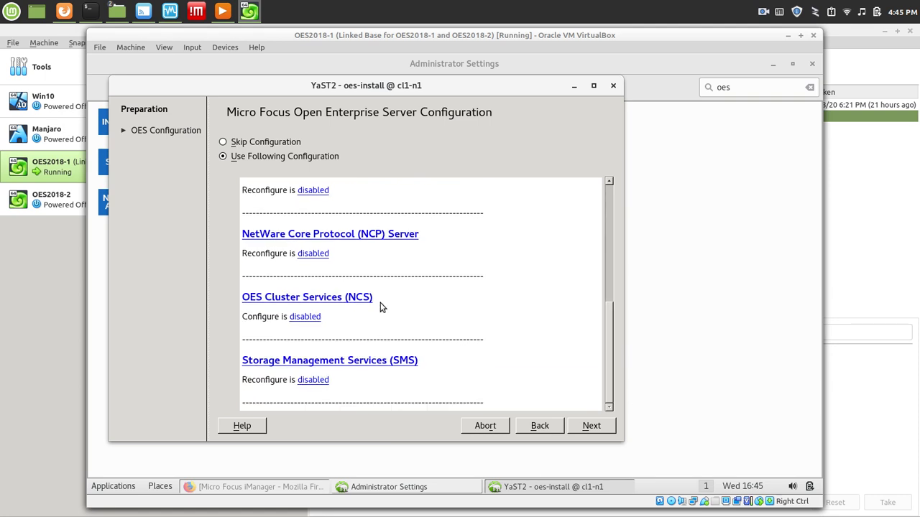
left_click(305, 316)
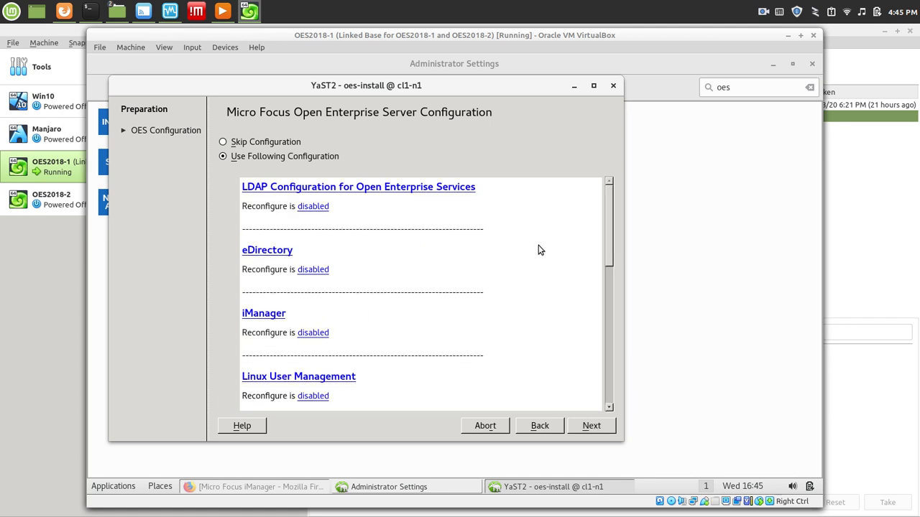
left_click_drag(612, 239, 628, 352)
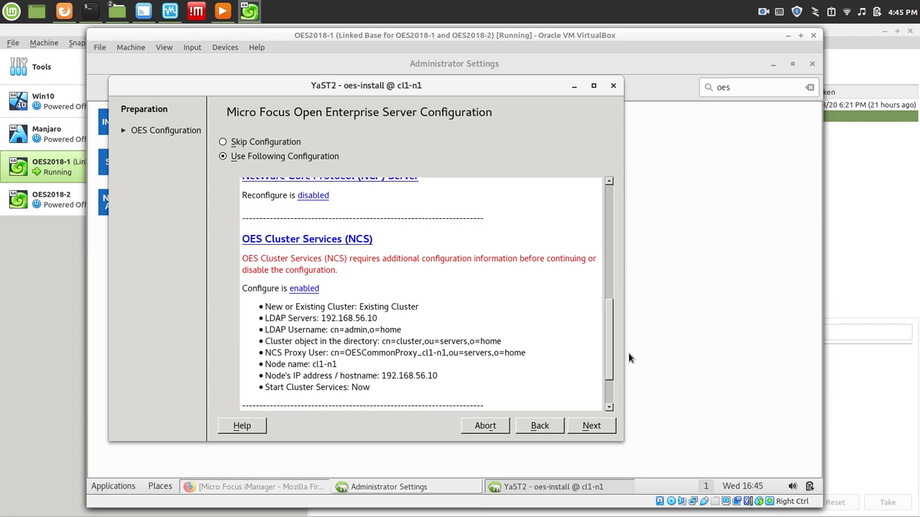
left_click(305, 241)
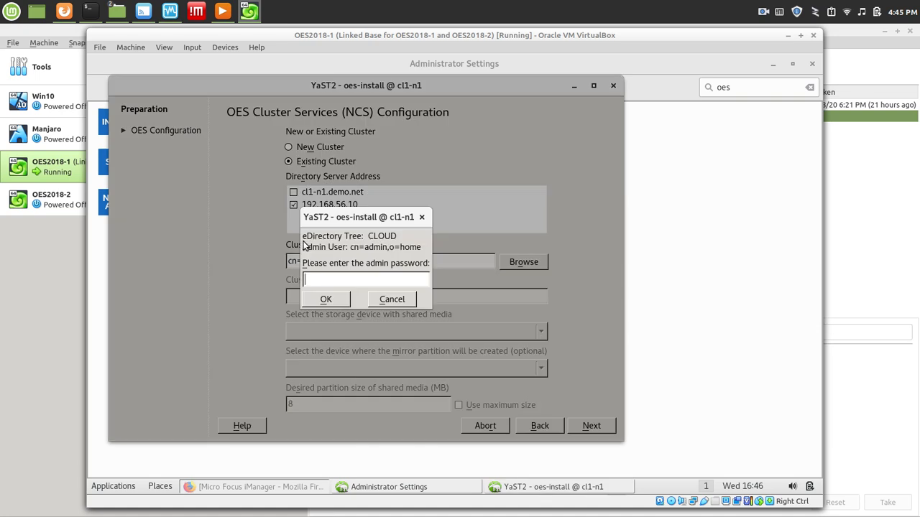
type("*******")
left_click(326, 299)
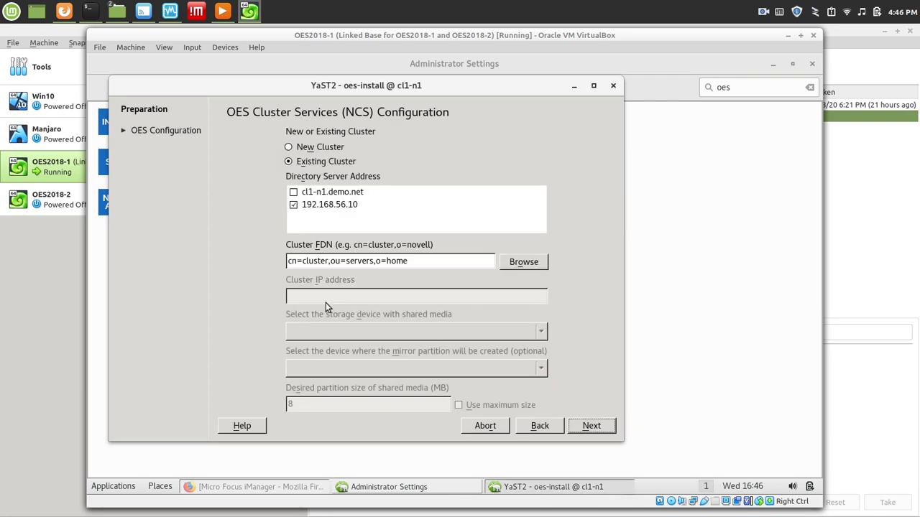
Set the cluster FDN to cn=cl1,ou=servers,o=home and choose to create a new cluster.
left_click(328, 261)
key("shift+Left")
key("shift+Left")
key("shift+Left")
key("shift+Left")
key("shift+Left")
type("1")
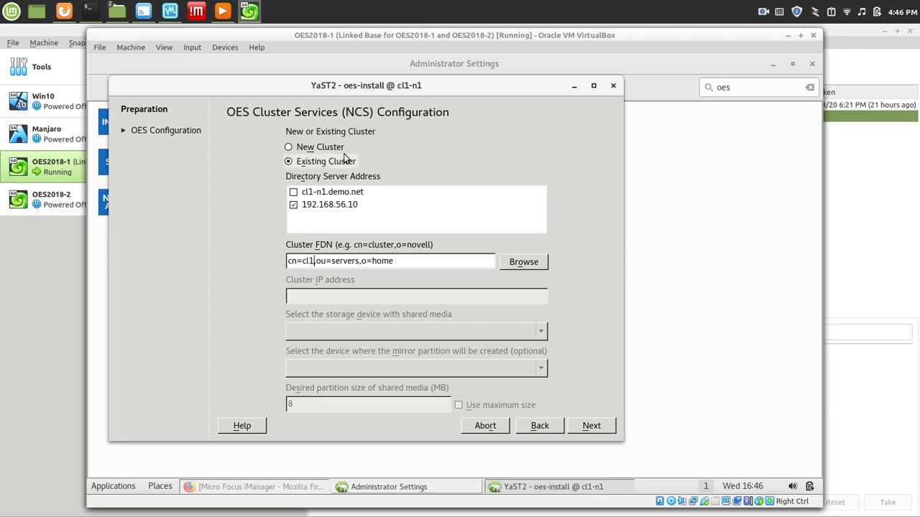
left_click(290, 149)
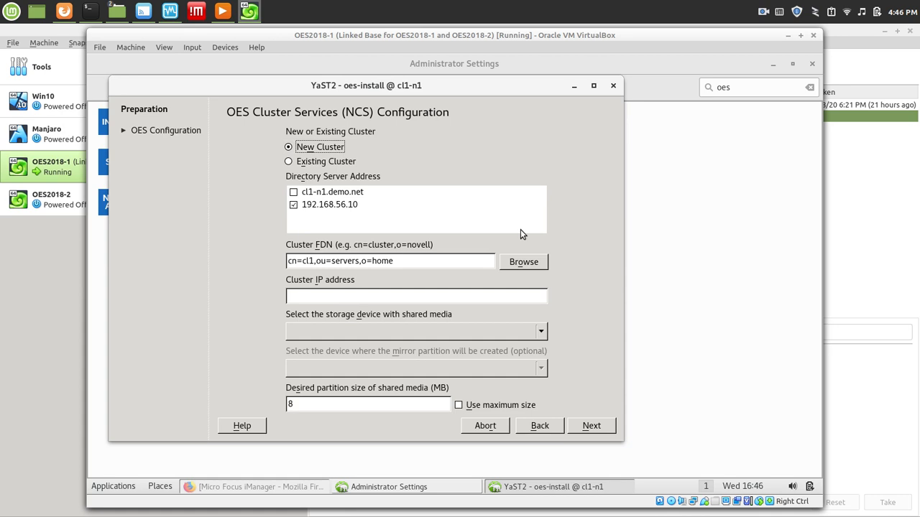
Set the cluster IP address to 192.168.56.11 and choose sdb as the storage device with shared media.
left_click(306, 293)
type("192.168.56.11")
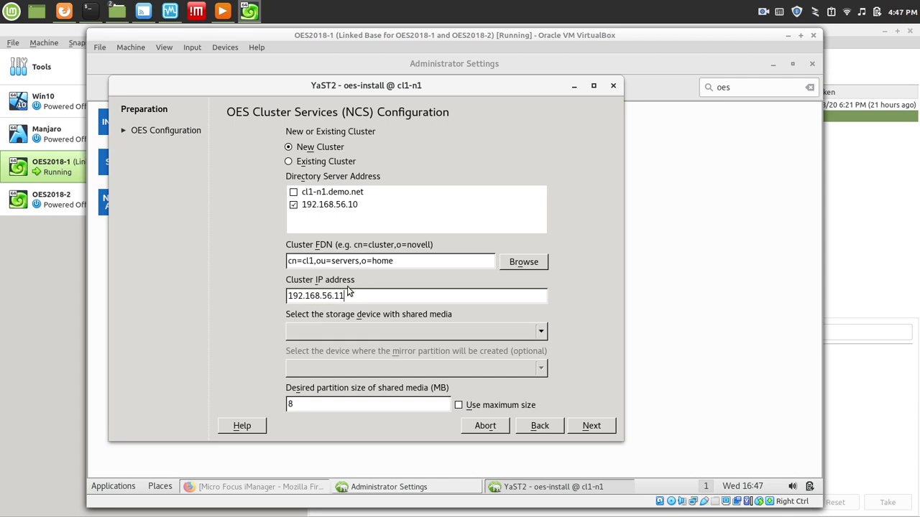
left_click(540, 333)
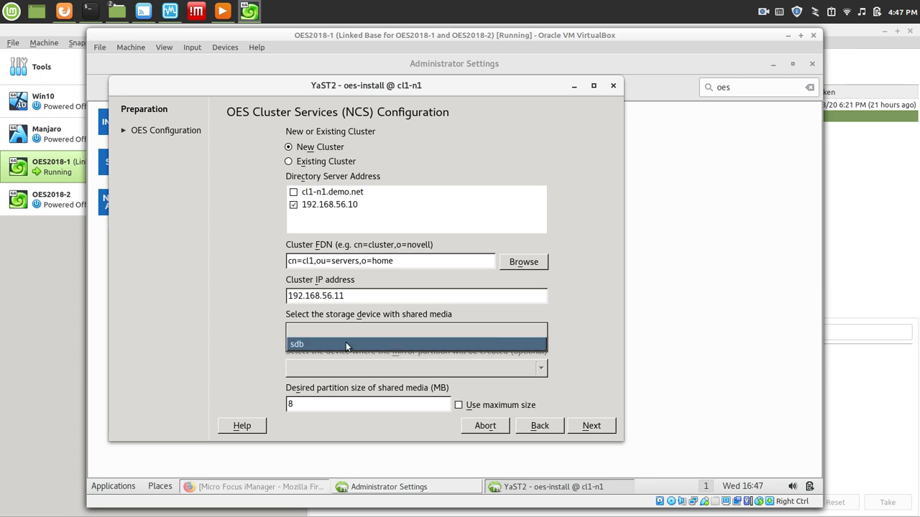
left_click(326, 345)
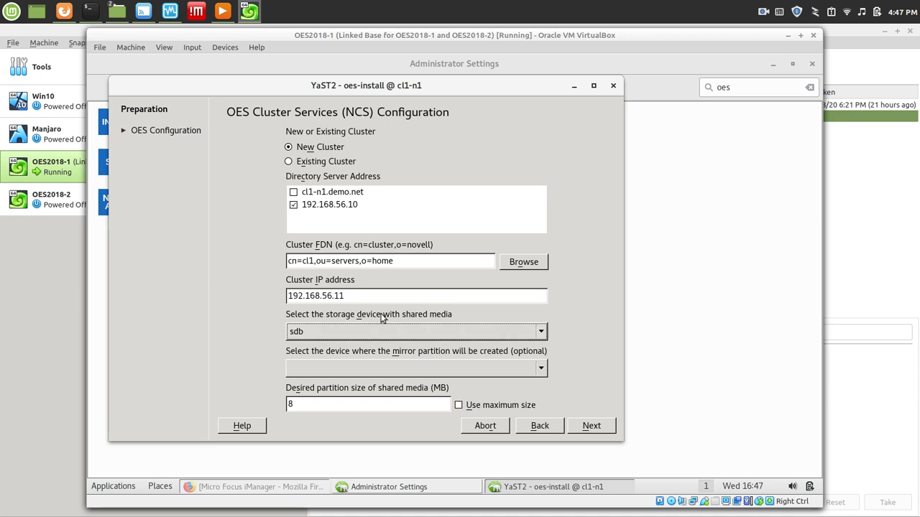
Leave the mirror device empty, use the maximum partition size for the shared media, and continue to the proxy user settings.
left_click(543, 369)
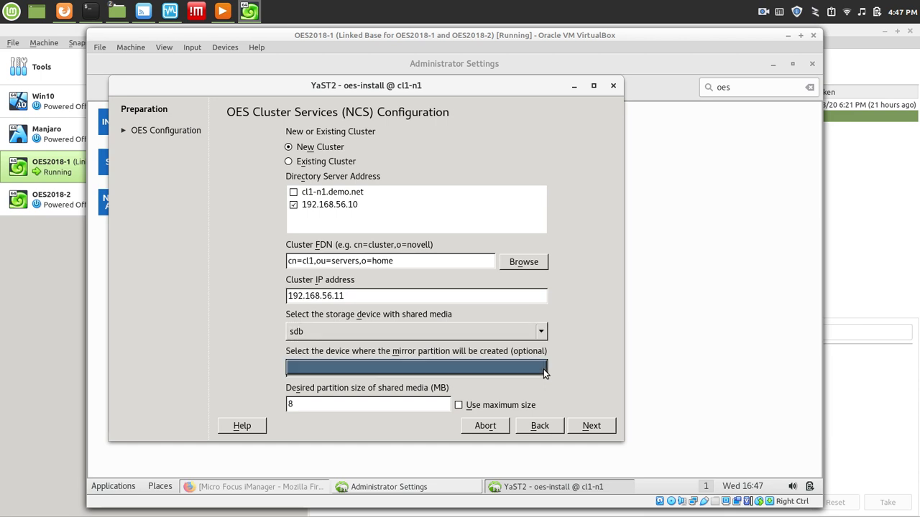
left_click(543, 368)
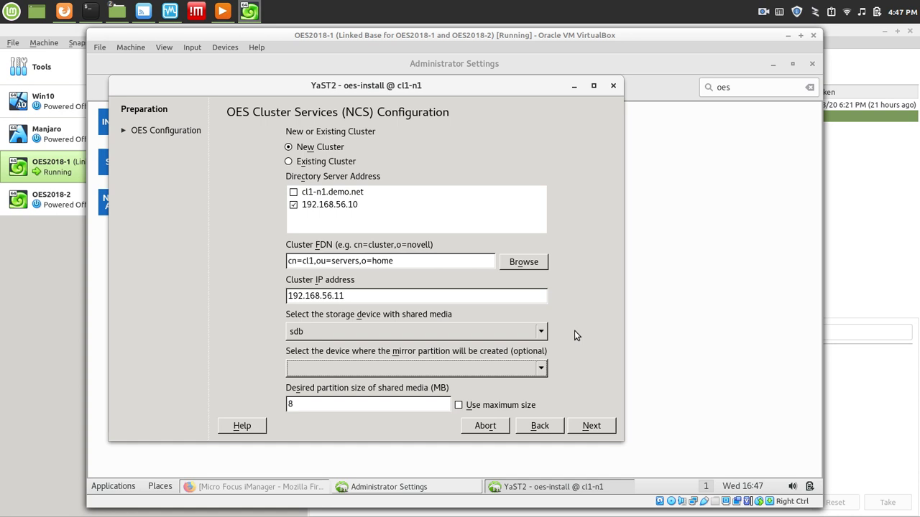
left_click(544, 369)
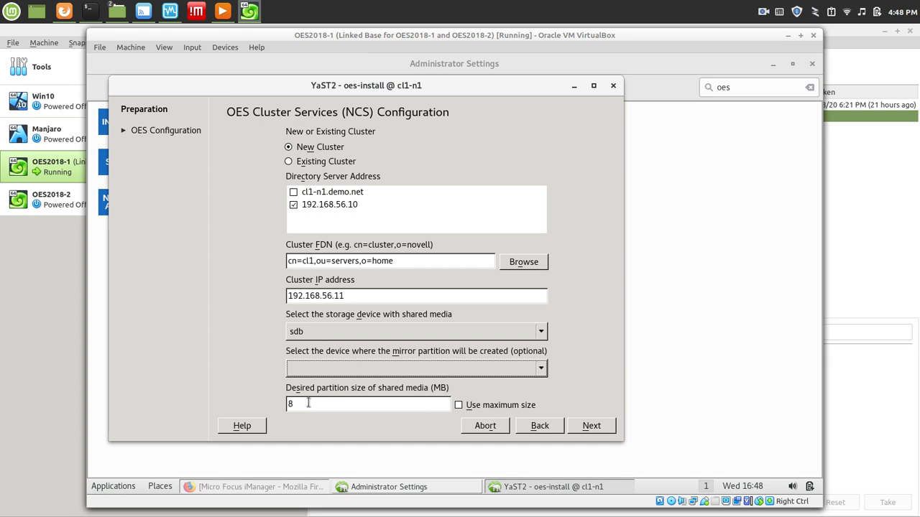
left_click(459, 405)
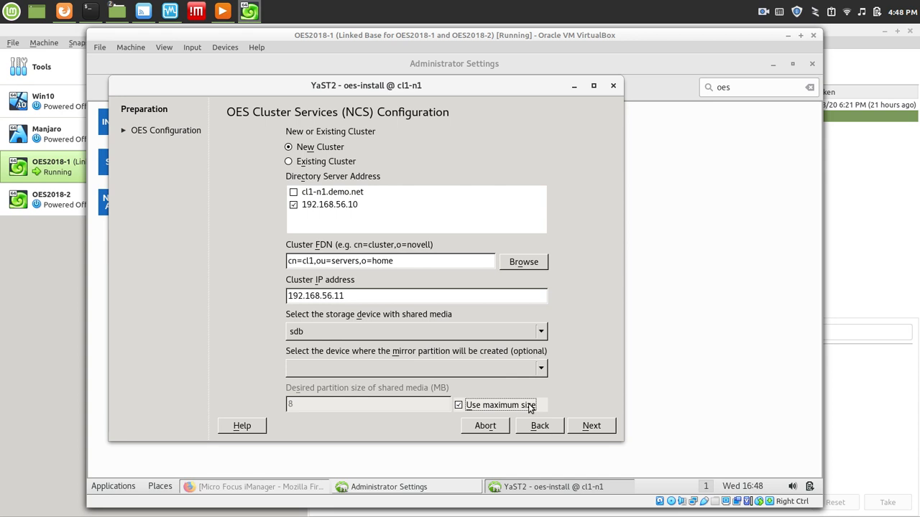
left_click(590, 428)
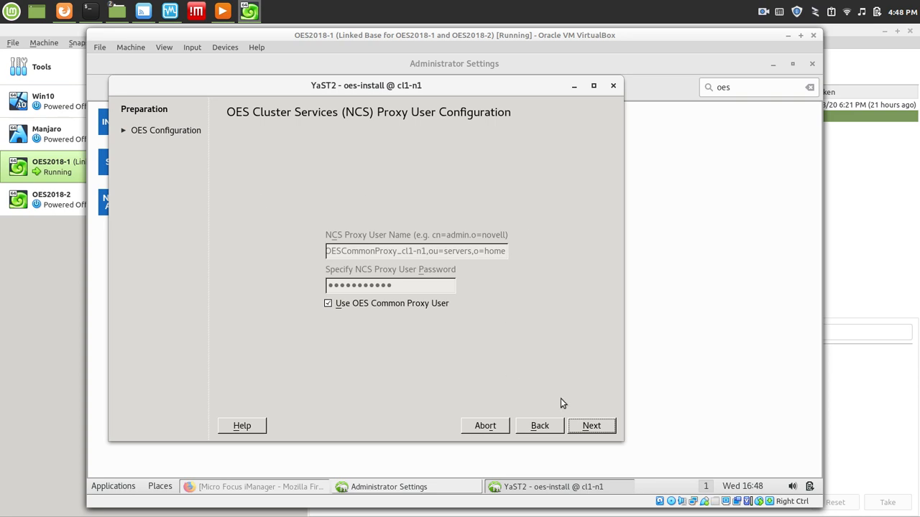
Keep the OES Common Proxy User, node IP 192.168.56.10 and immediate start of clustering services, and finish the NCS settings.
left_click(595, 428)
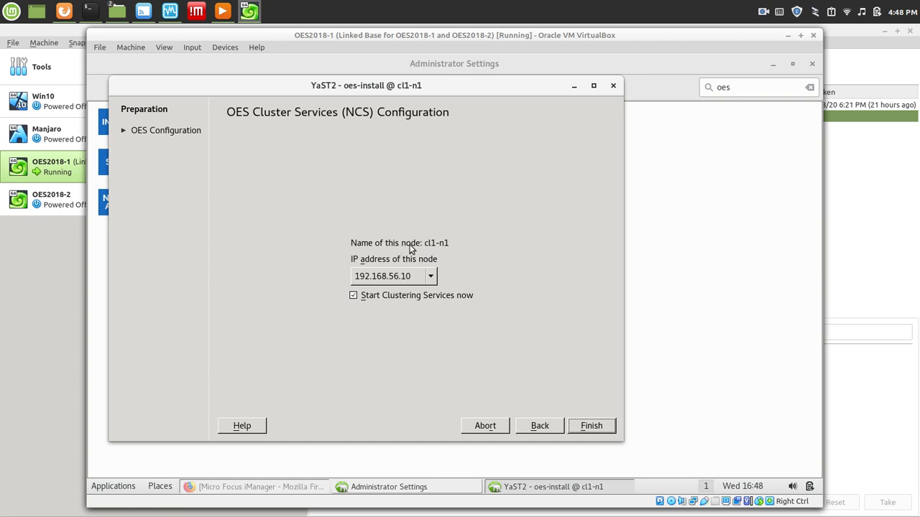
double_click(430, 278)
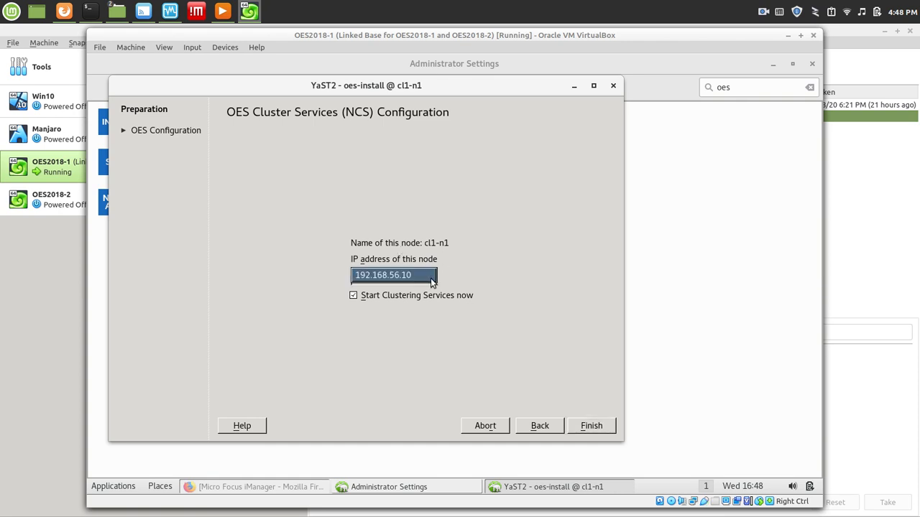
left_click(430, 278)
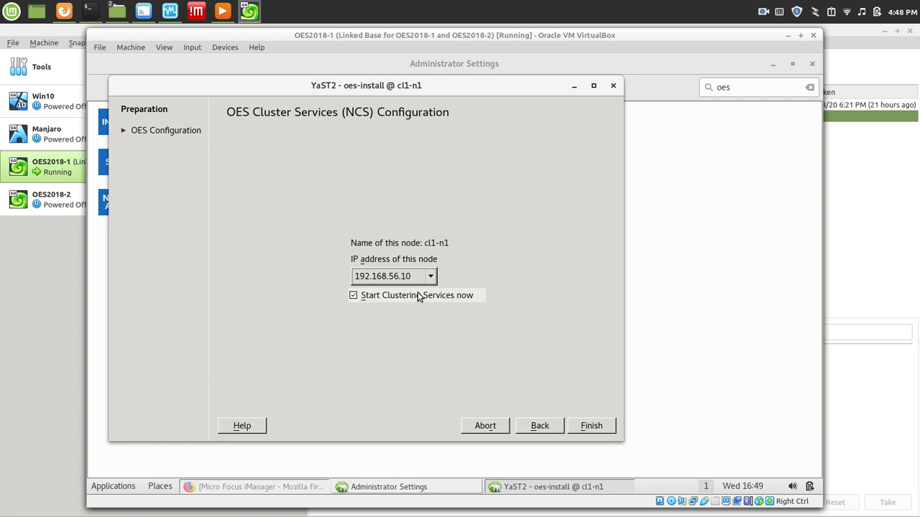
left_click(606, 430)
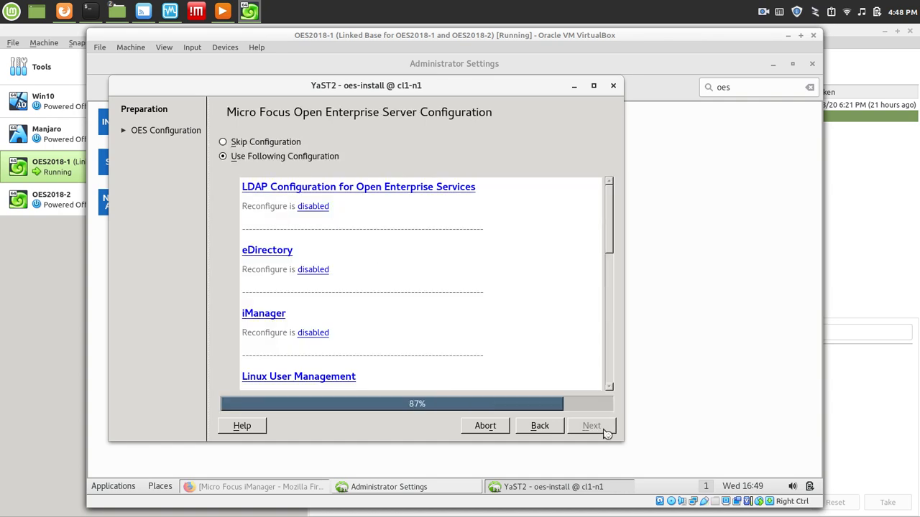
Review the OES Cluster Services summary, apply the configuration, and finish the installation without cloning the system for AutoYaST.
scroll(615, 258, "down", 3)
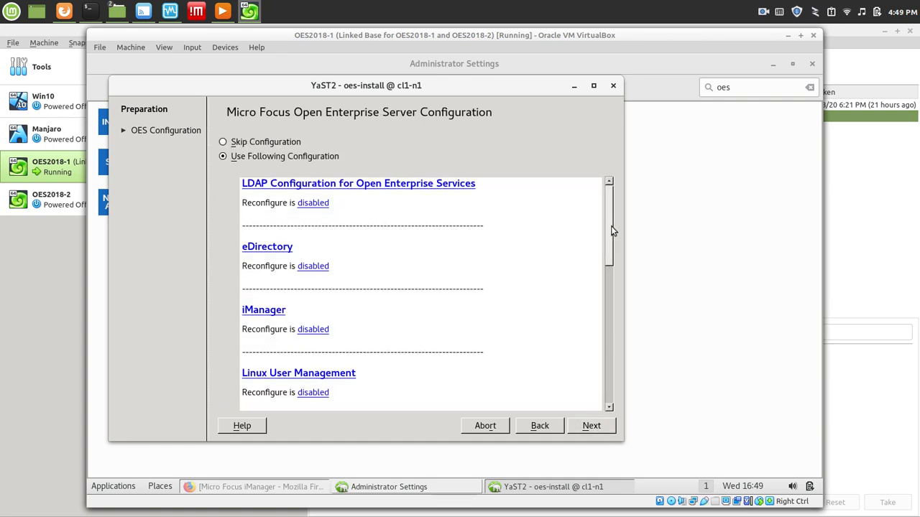
left_click_drag(615, 260, 640, 356)
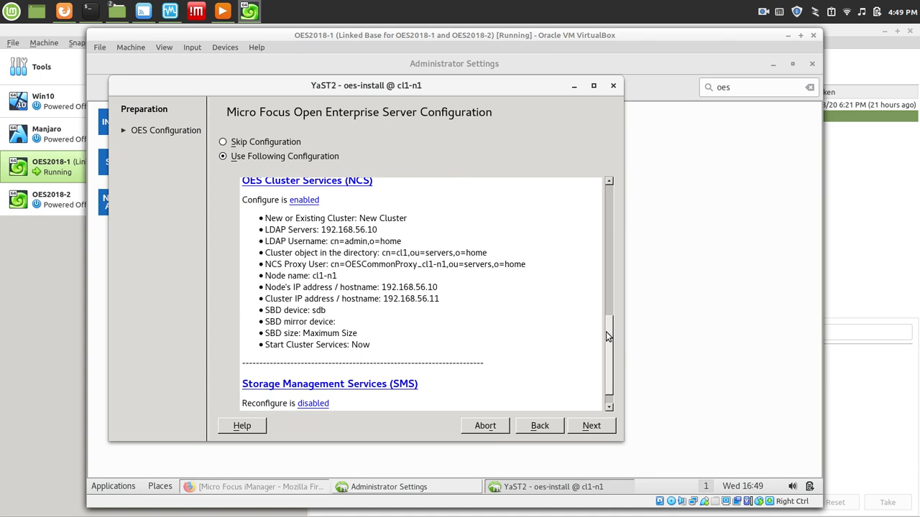
left_click_drag(605, 331, 613, 354)
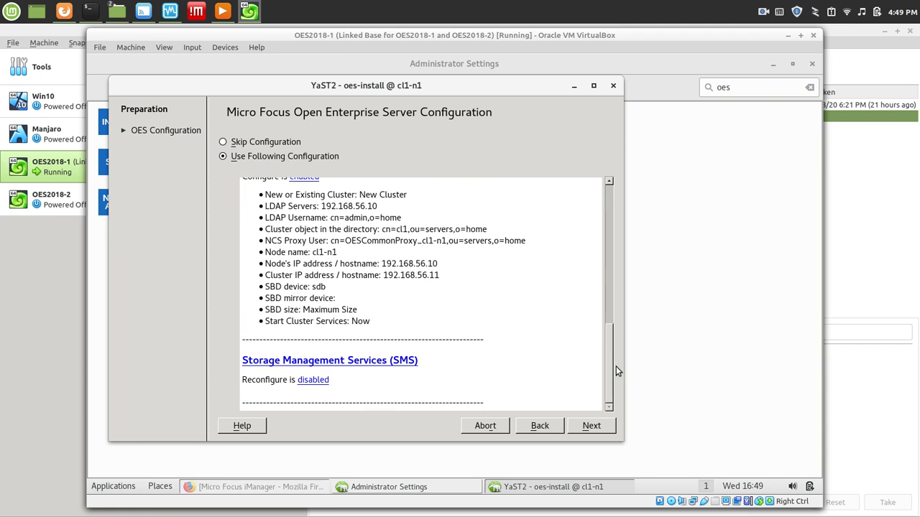
left_click(591, 426)
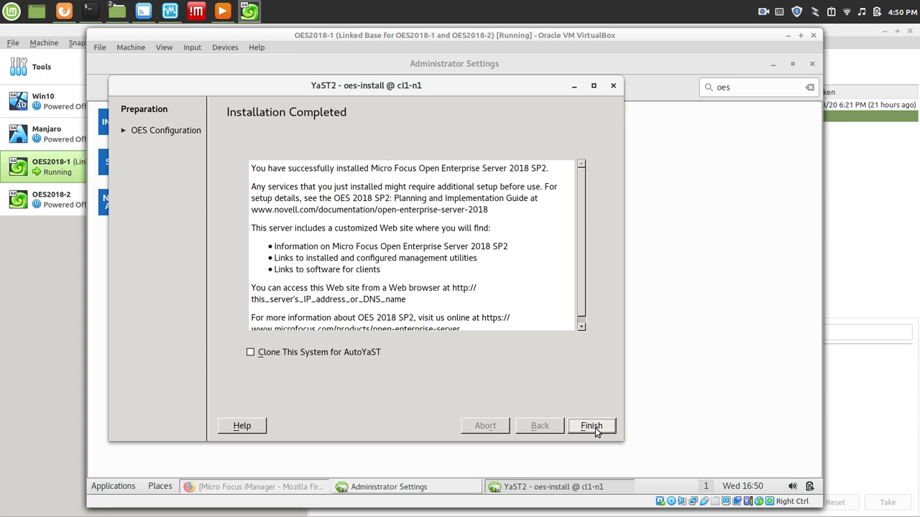
left_click(591, 426)
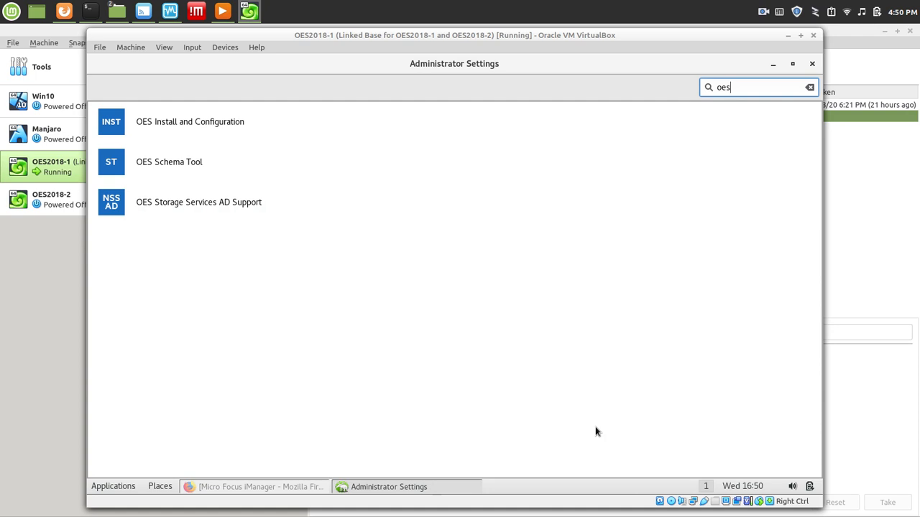
Switch to iManager in Firefox, open My Clusters, and log in again as admin with the tree name cloud.
left_click(772, 63)
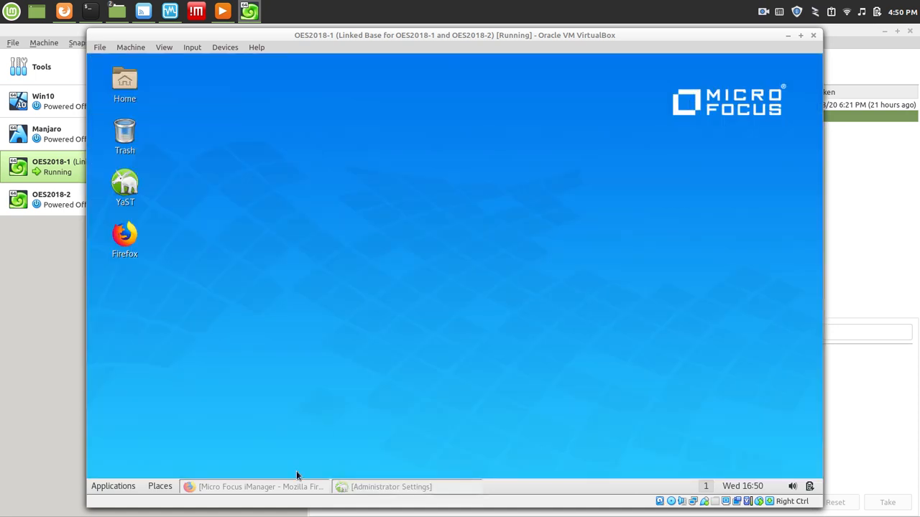
left_click(266, 487)
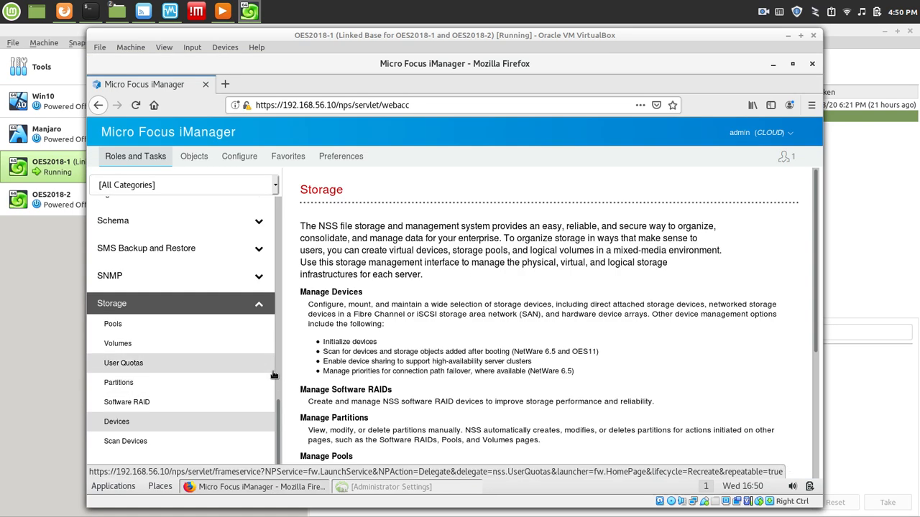
left_click_drag(279, 410, 267, 200)
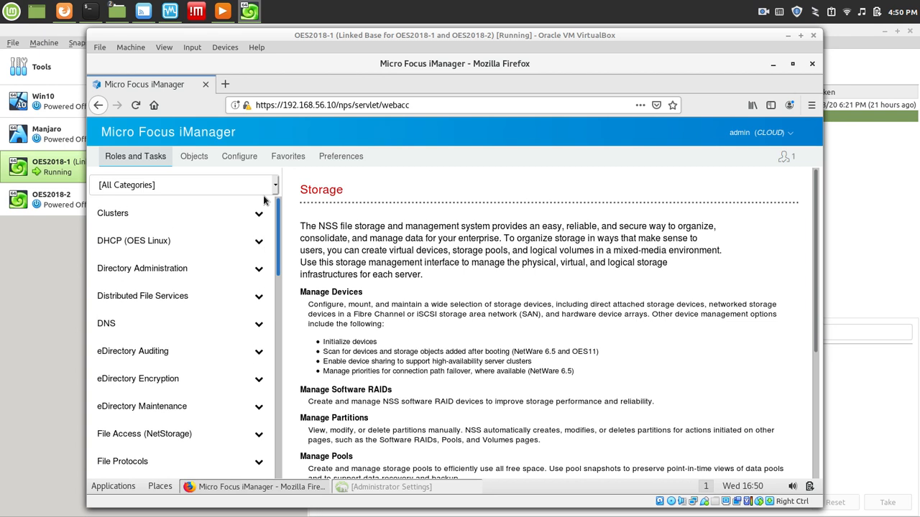
left_click(144, 209)
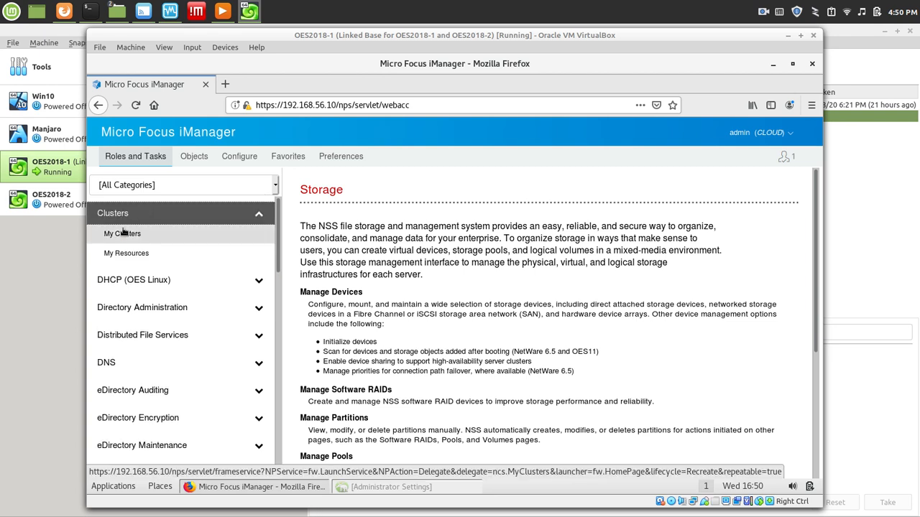
left_click(122, 235)
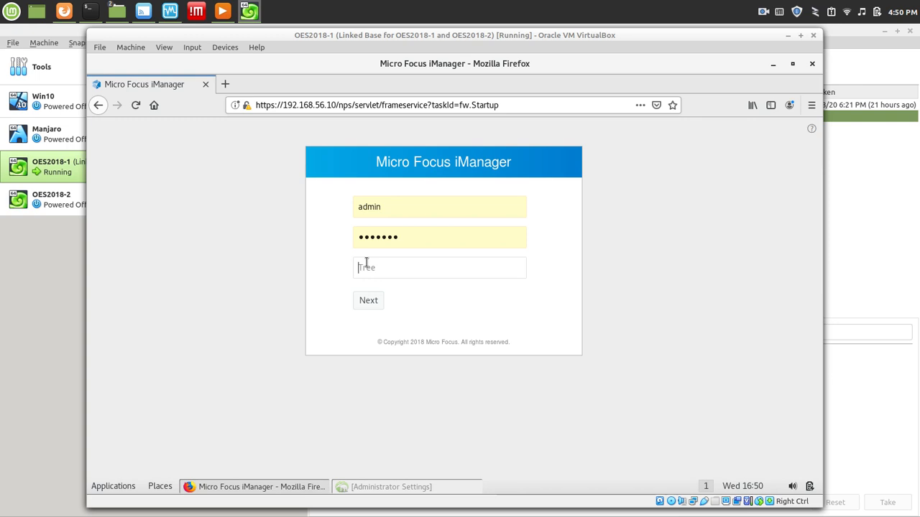
type("cloud")
left_click(370, 301)
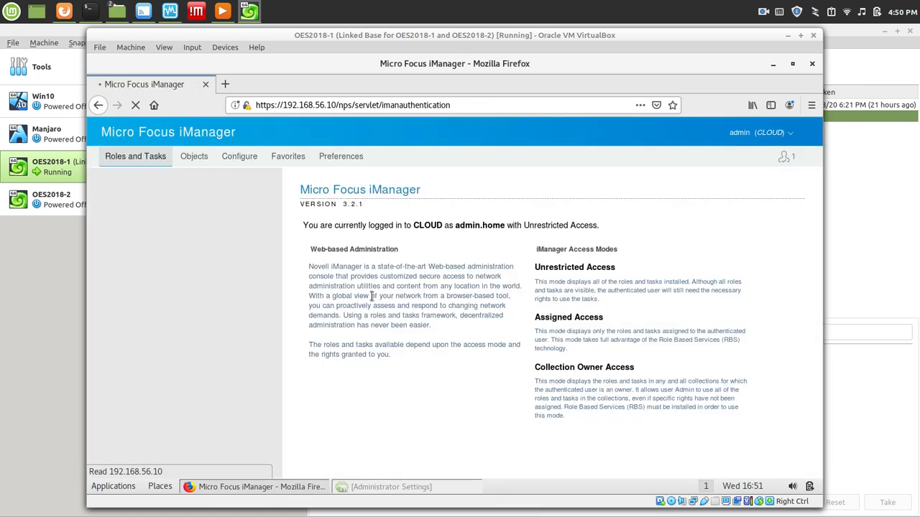
Look through the iManager general preferences for managing favorites, the object selector and the initial view.
left_click(341, 158)
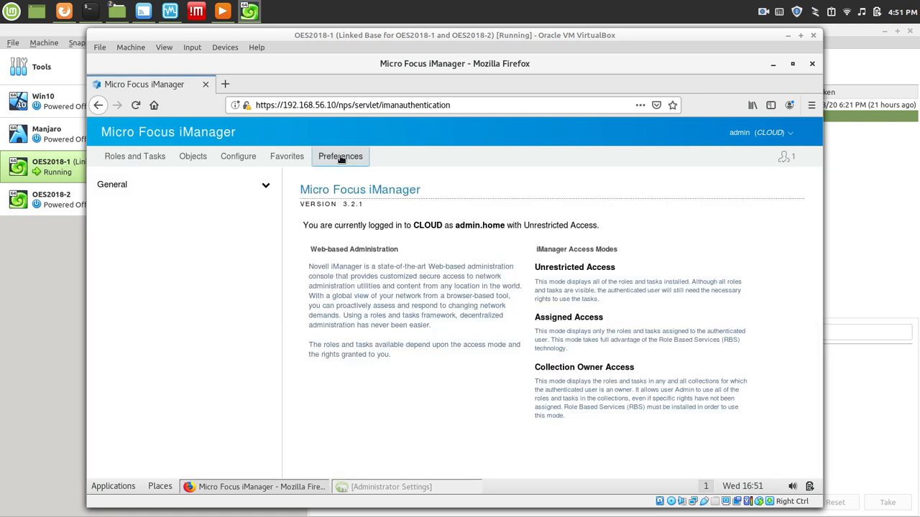
left_click(192, 187)
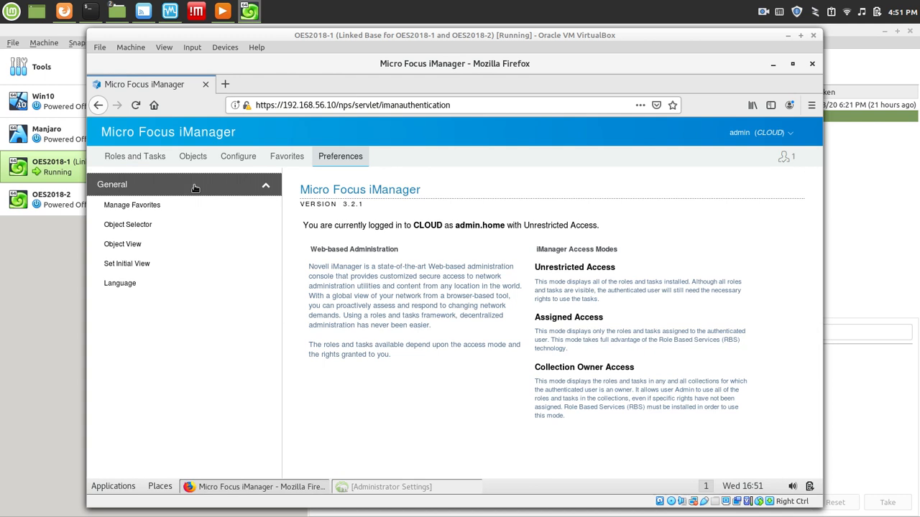
left_click(145, 208)
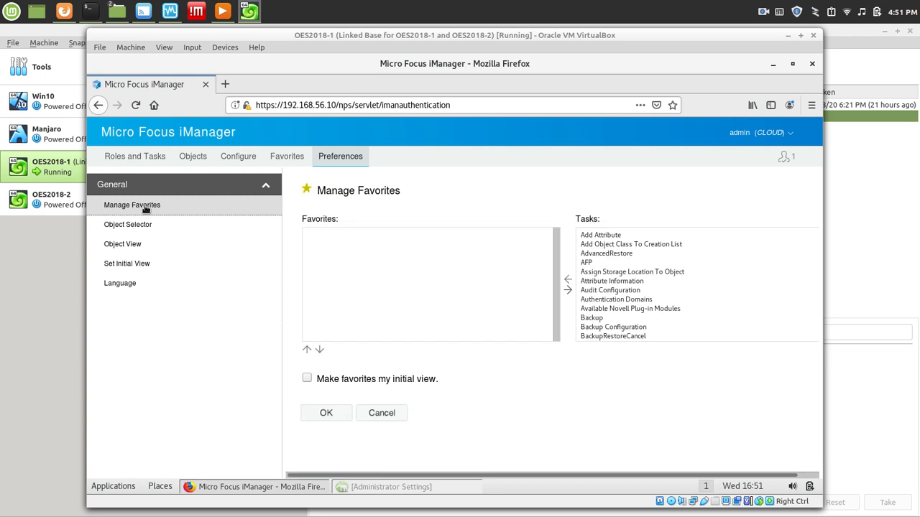
left_click(128, 225)
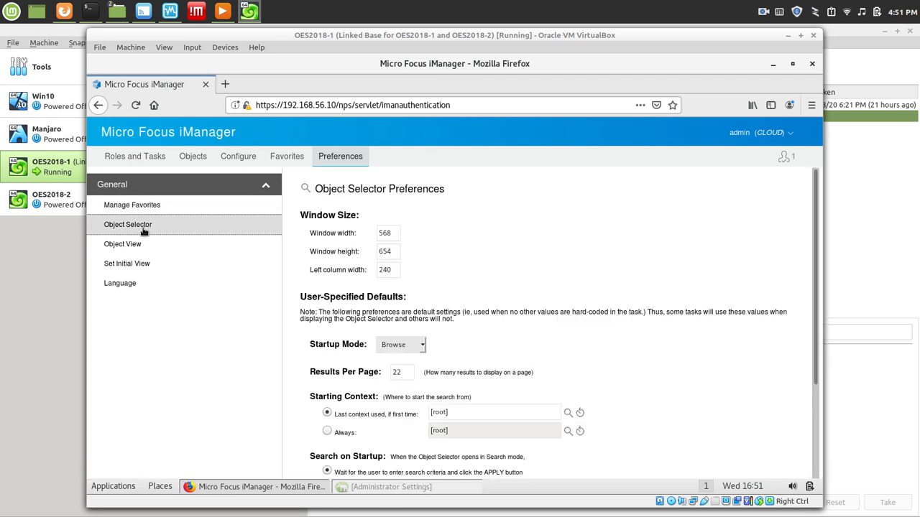
left_click(144, 266)
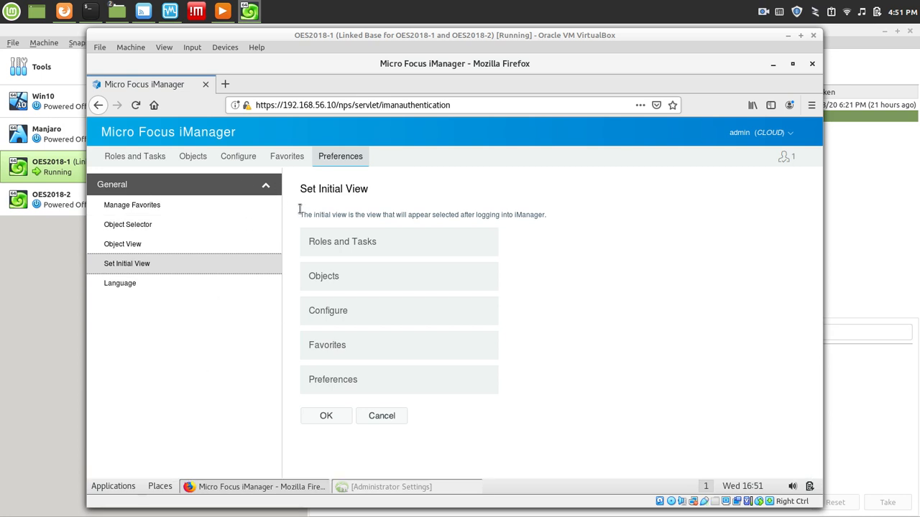
Open the iManager server configuration and review its security, look and feel, and logging events settings.
left_click(234, 156)
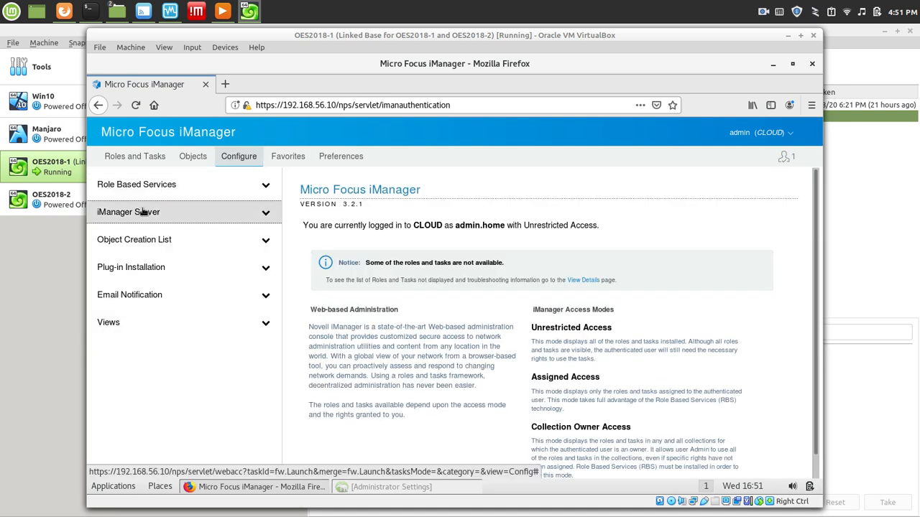
left_click(144, 211)
left_click(141, 237)
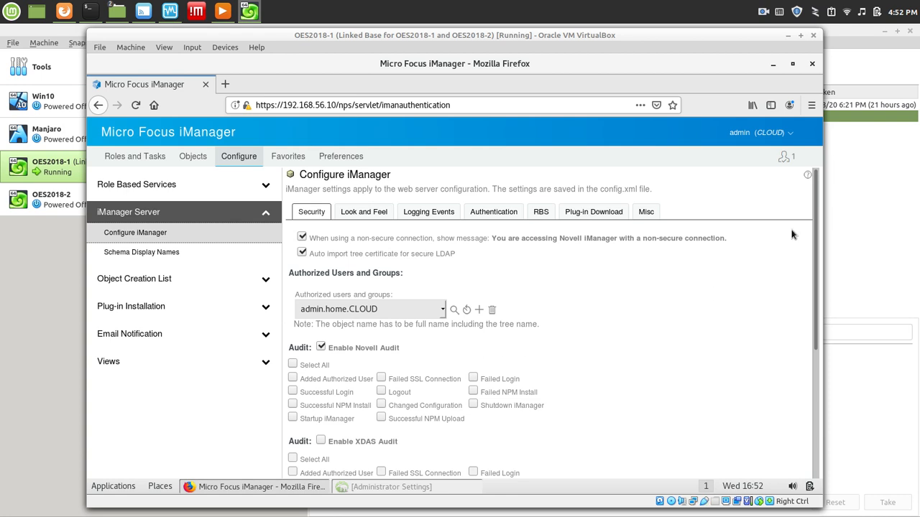
left_click_drag(813, 230, 788, 88)
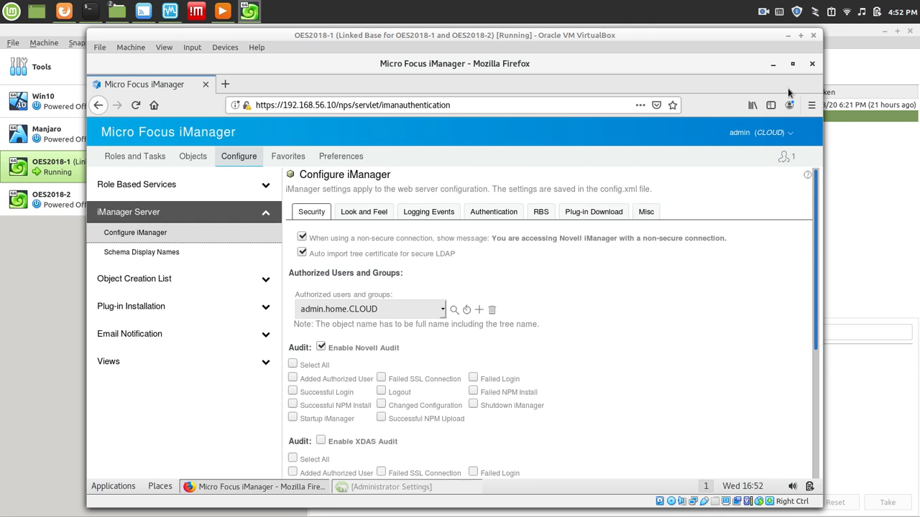
left_click(374, 213)
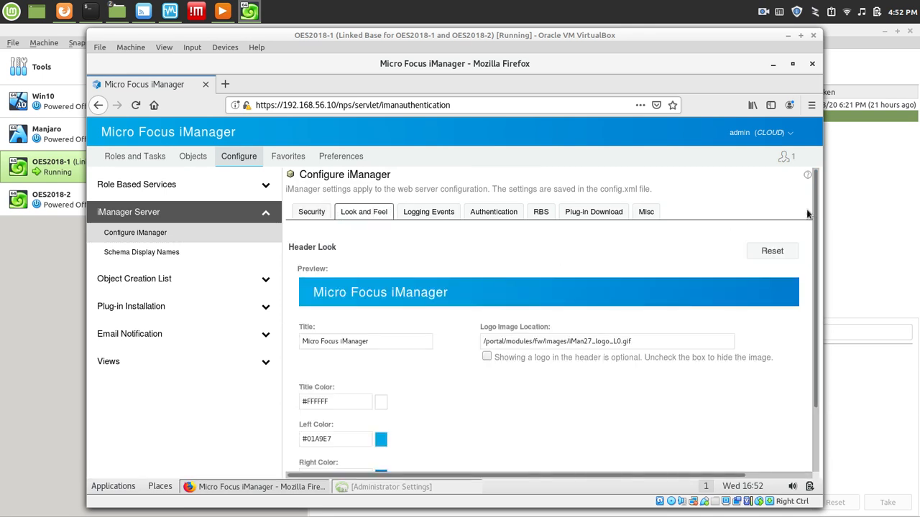
left_click_drag(816, 216, 835, 285)
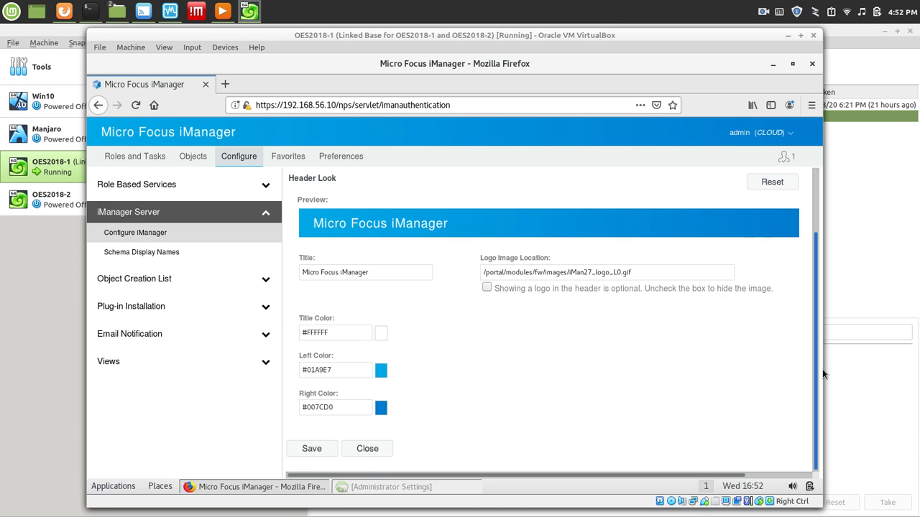
scroll(668, 259, "up", 2)
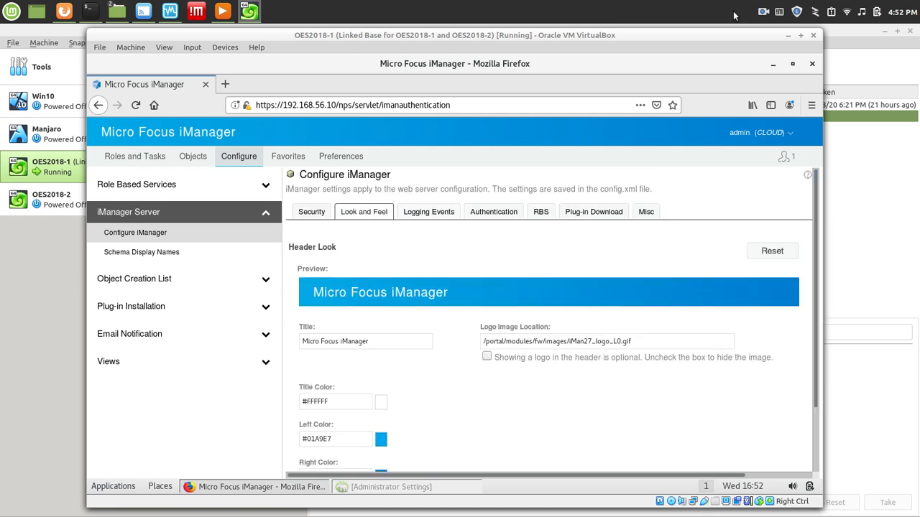
left_click(429, 212)
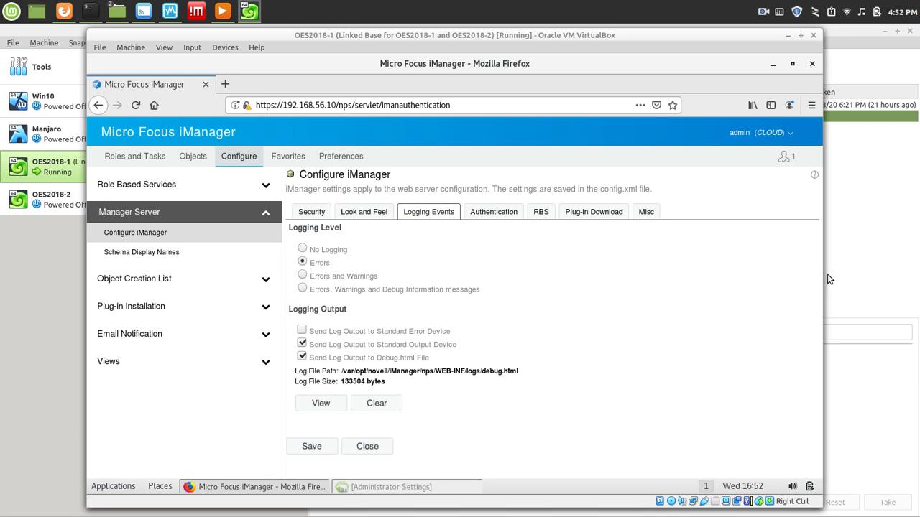
In the iManager authentication settings, enable remembering login credentials and set the default tree name to cloud.
left_click(488, 210)
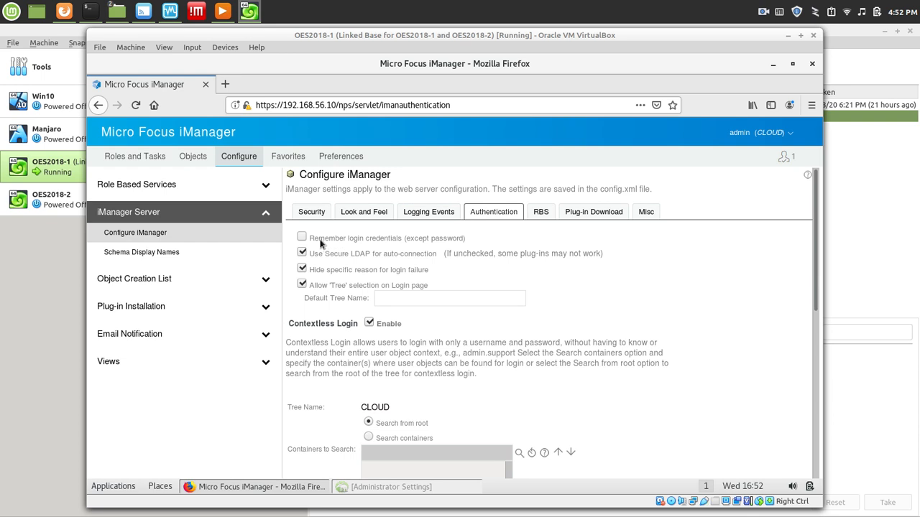
left_click(302, 238)
left_click(398, 299)
type("cloud")
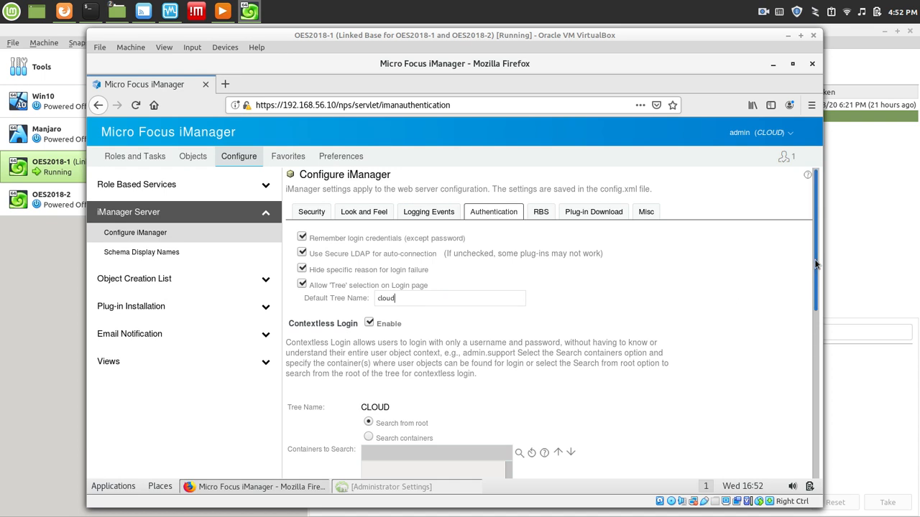
Review the contextless login options, enable Never Timeout for the iManager server, and save the authentication settings.
left_click_drag(816, 265, 833, 309)
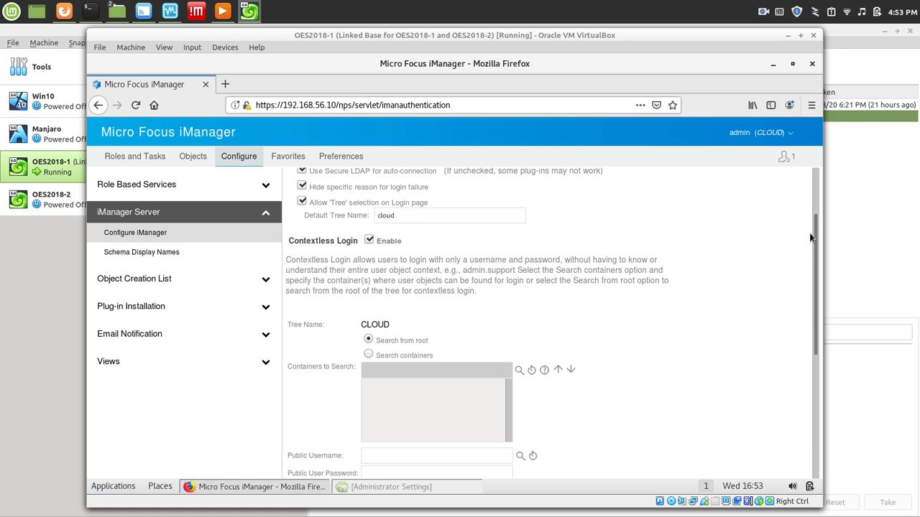
left_click_drag(813, 232, 816, 244)
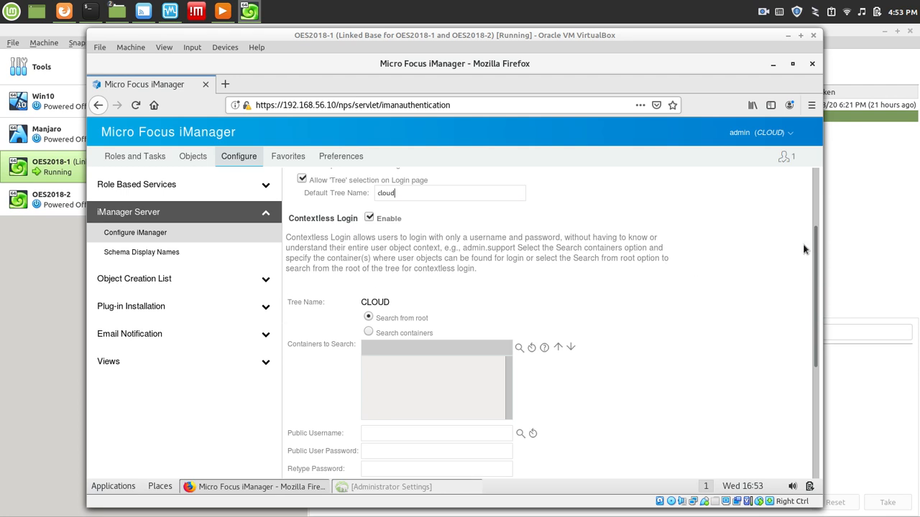
left_click_drag(815, 245, 829, 310)
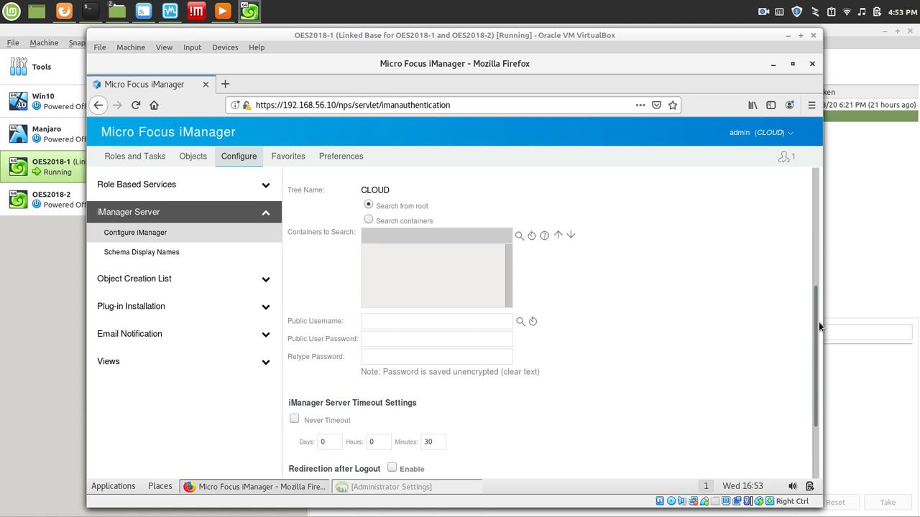
left_click_drag(817, 322, 819, 398)
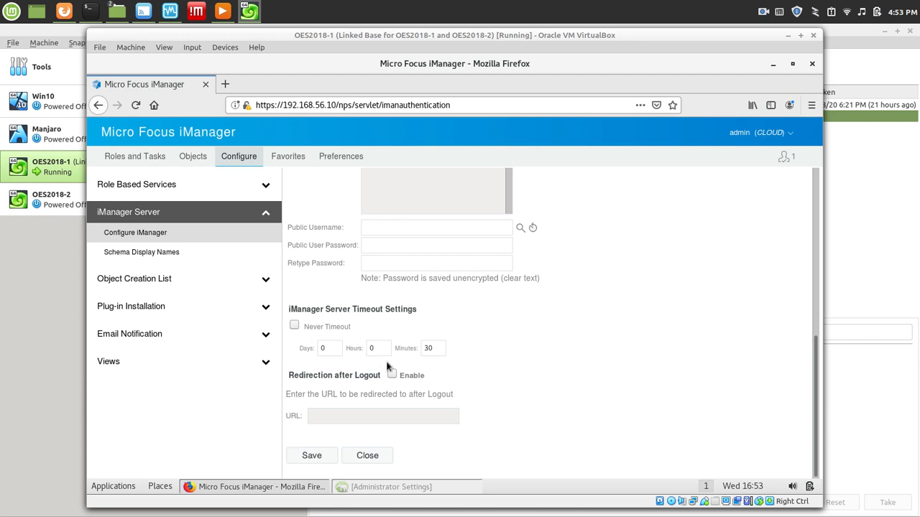
left_click(295, 327)
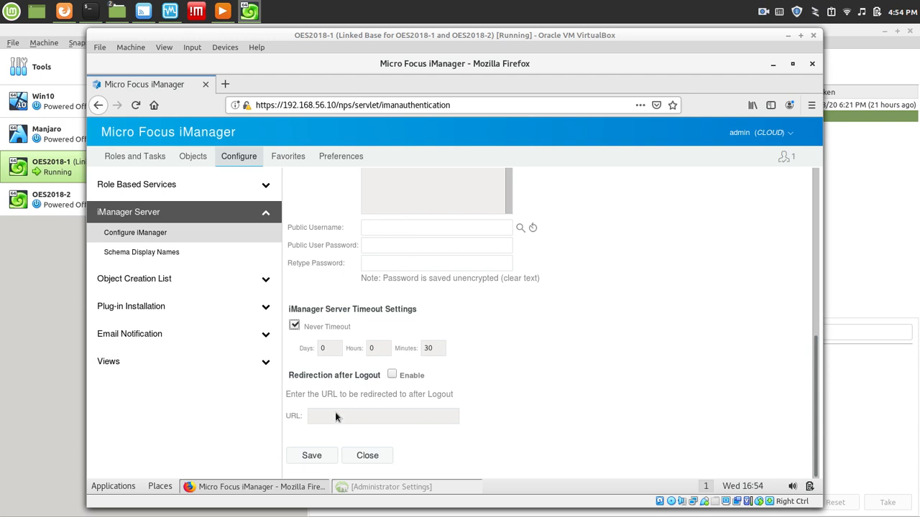
left_click(314, 454)
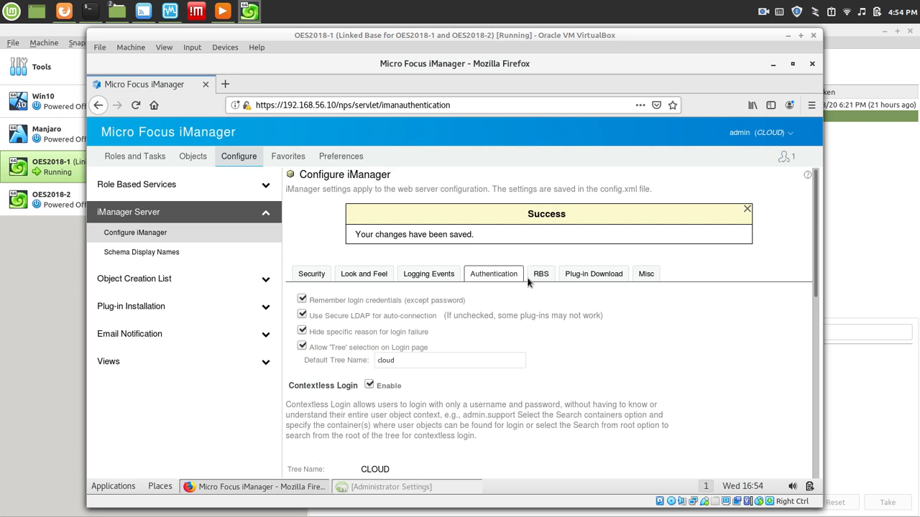
Review the RBS, plug-in download and miscellaneous settings of the iManager server.
left_click(545, 275)
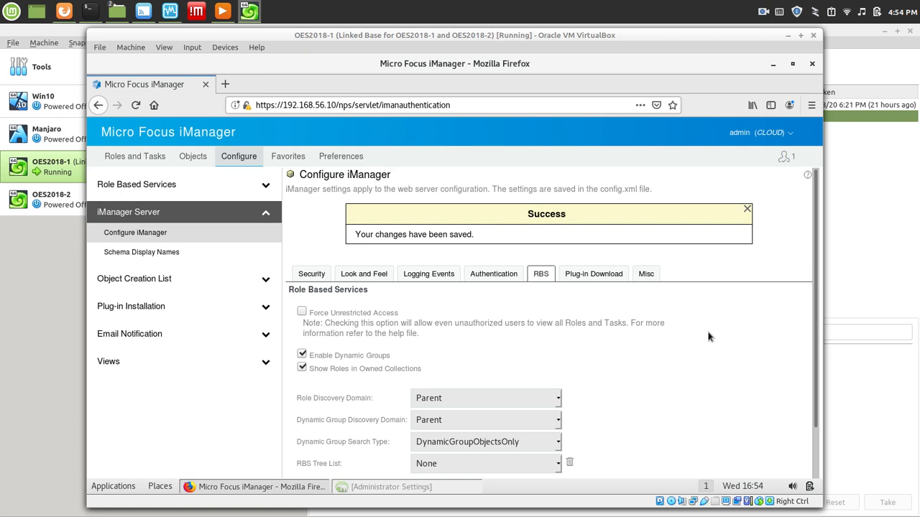
left_click(593, 272)
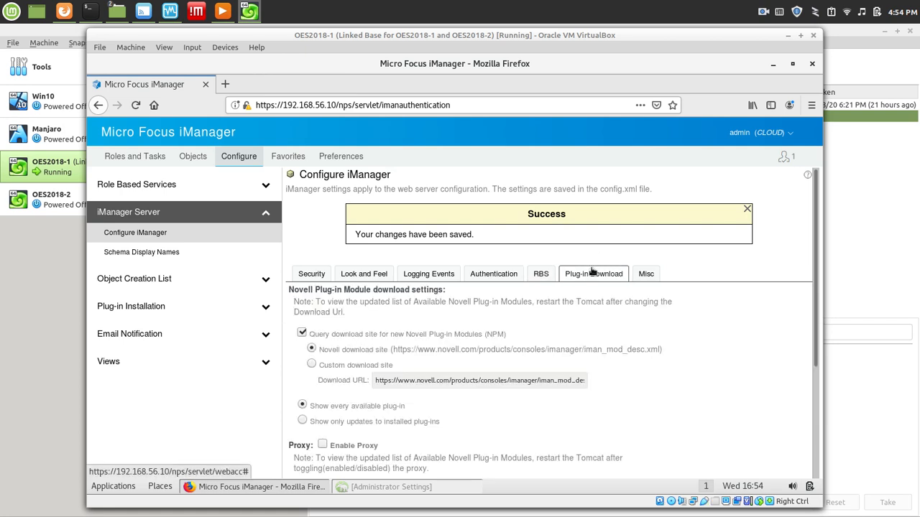
left_click(643, 276)
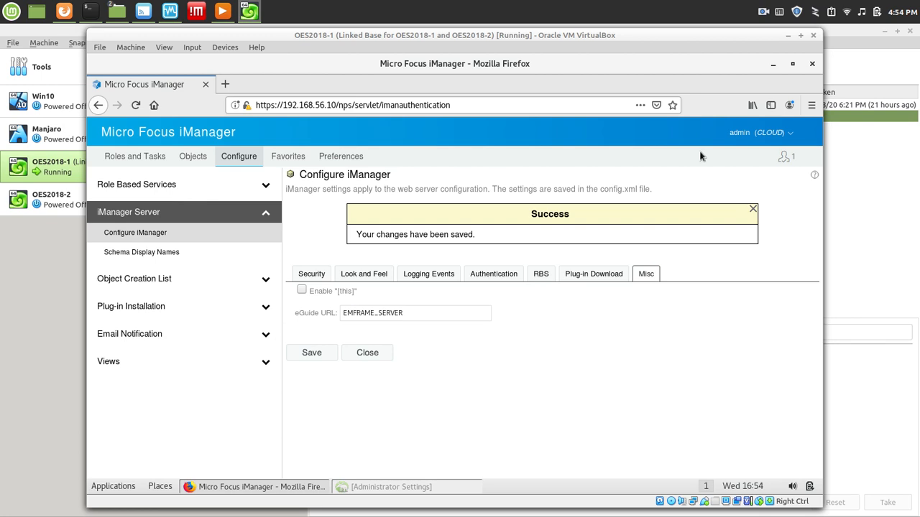
Add the cluster cl1 from the servers.home container to My Clusters in the iManager cluster tasks.
left_click(112, 157)
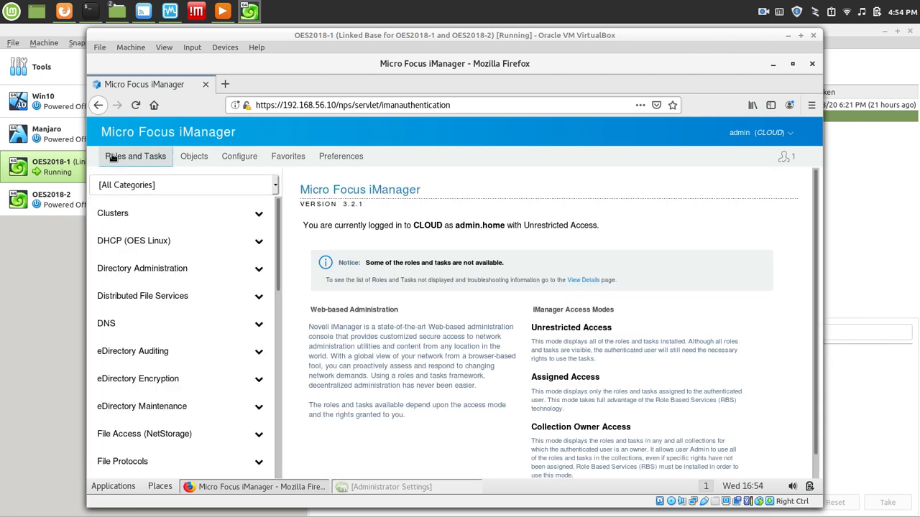
left_click(119, 213)
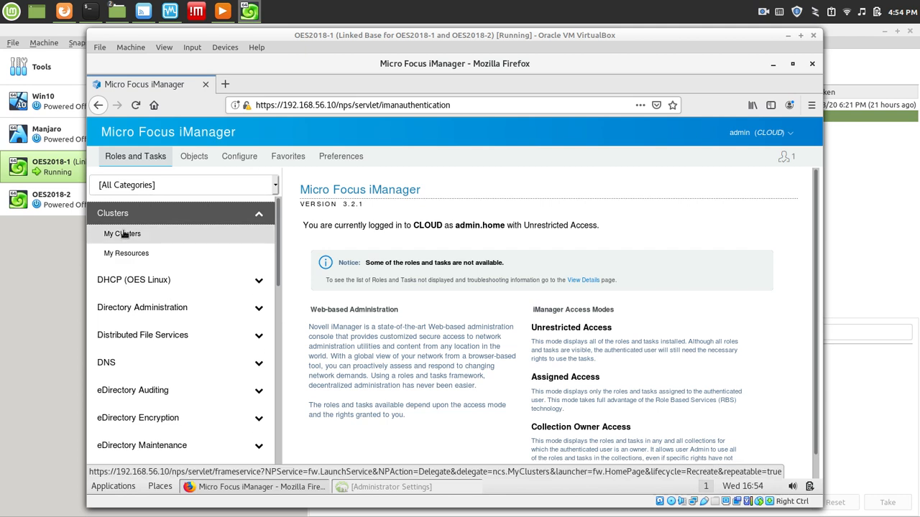
left_click(123, 234)
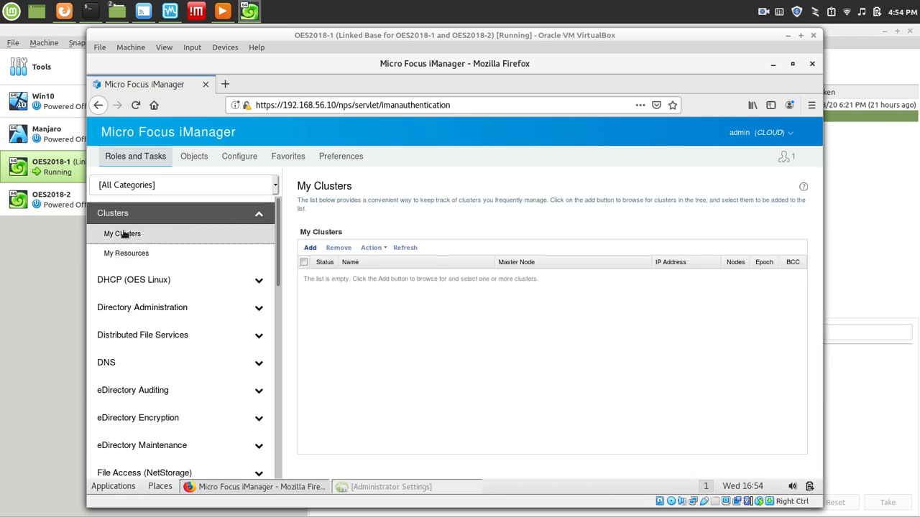
left_click(310, 248)
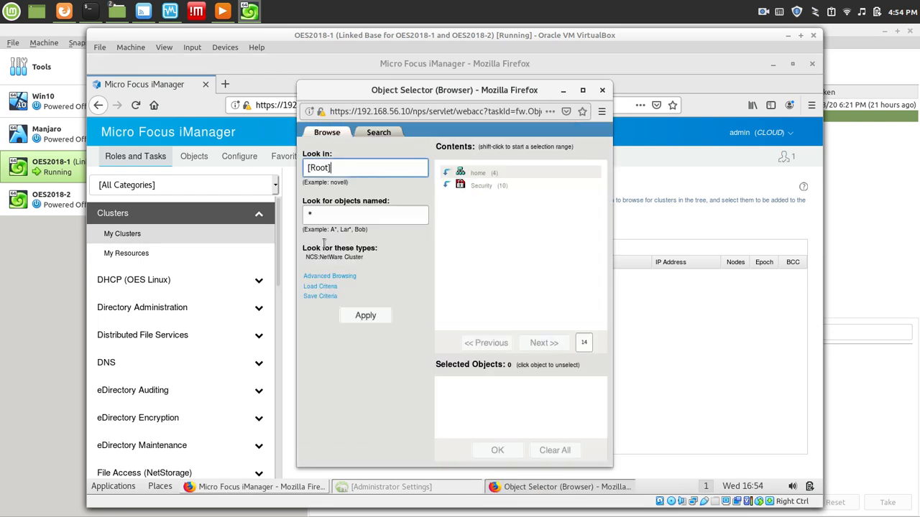
left_click(451, 173)
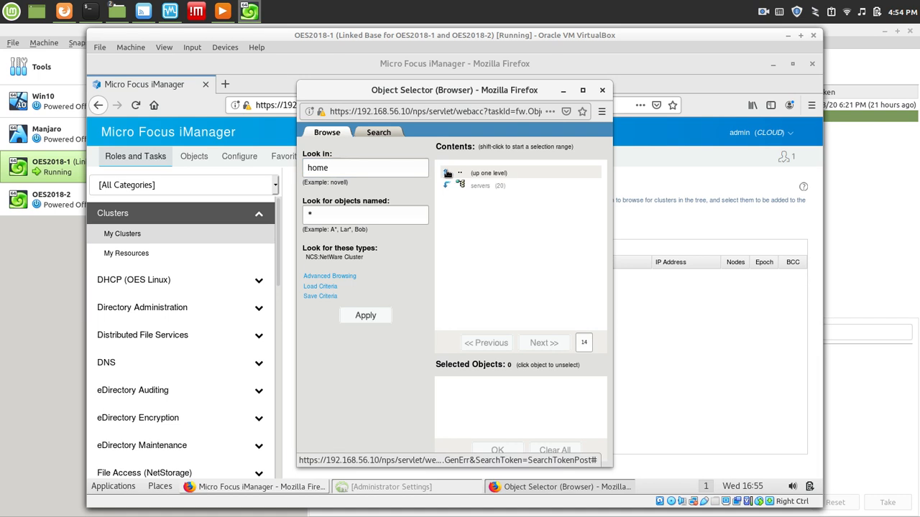
left_click(448, 183)
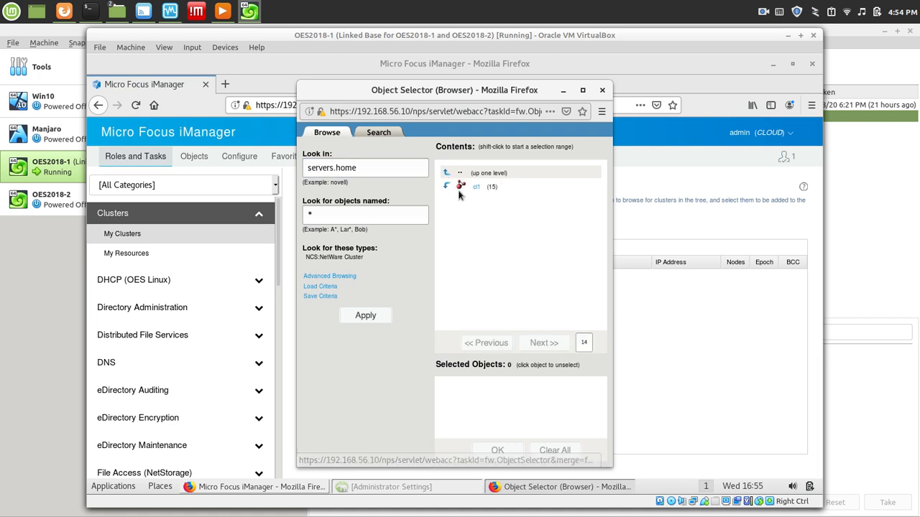
left_click(477, 188)
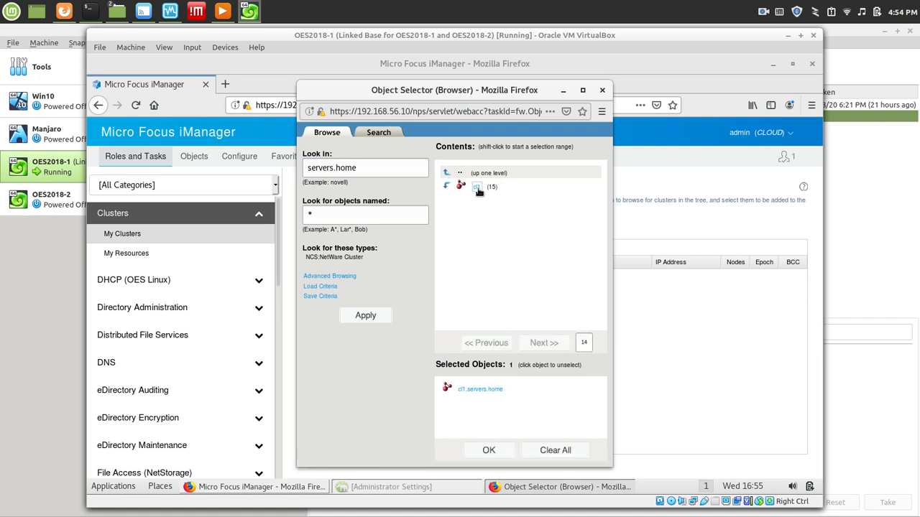
left_click(489, 450)
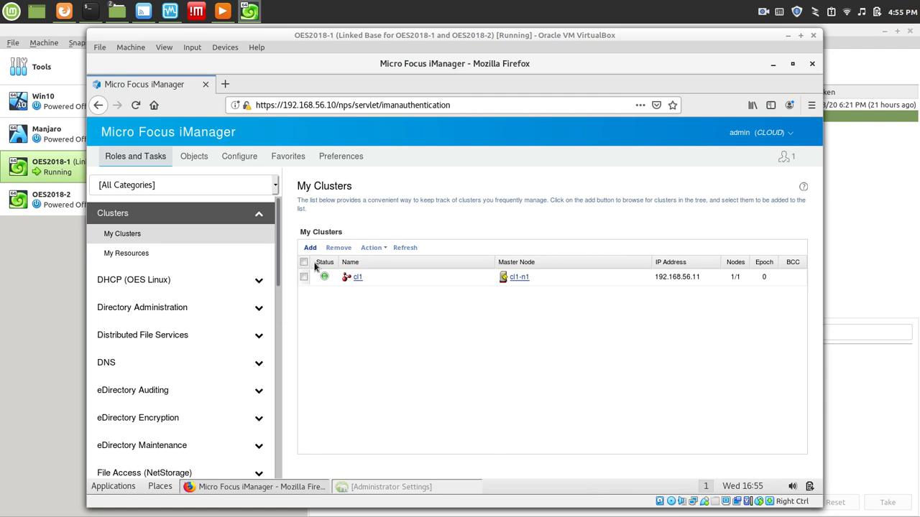
Open cluster cl1 and review its Cluster Manager state and the cluster objects in its Cluster Options.
mouse_move(327, 278)
left_click(357, 277)
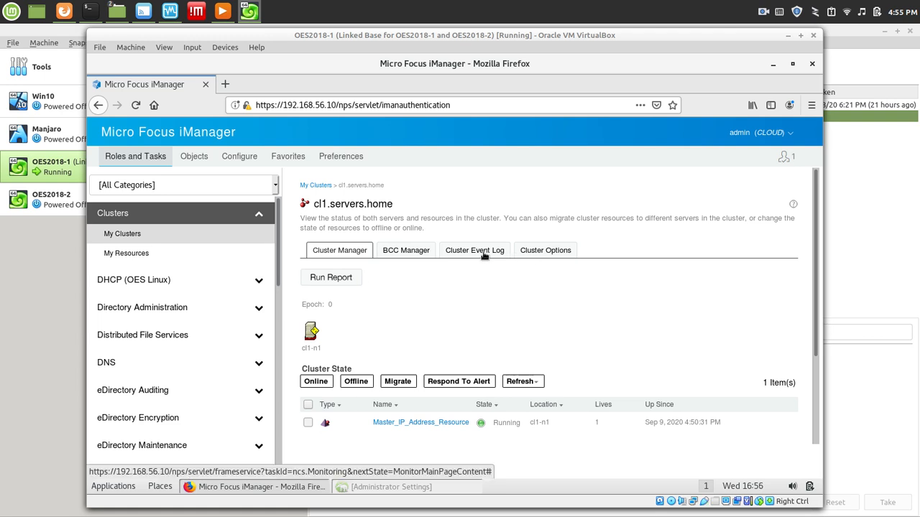
left_click(532, 251)
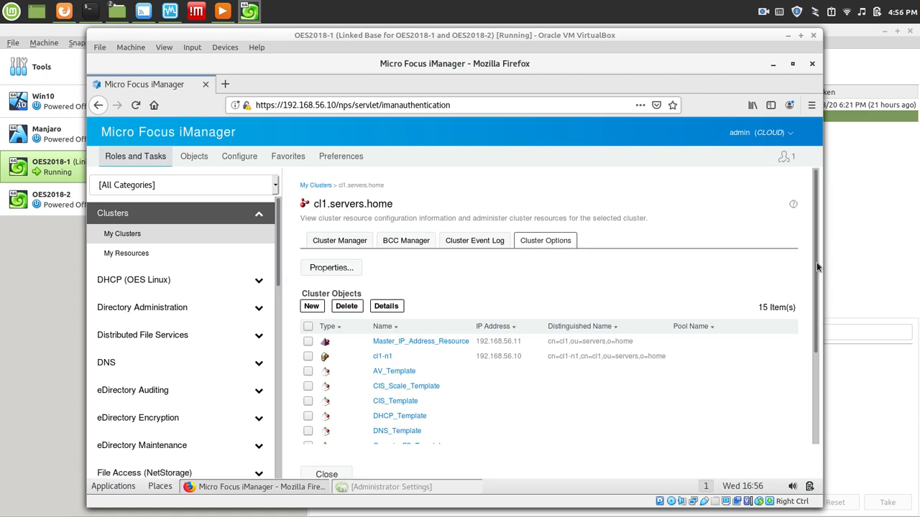
left_click_drag(815, 265, 826, 379)
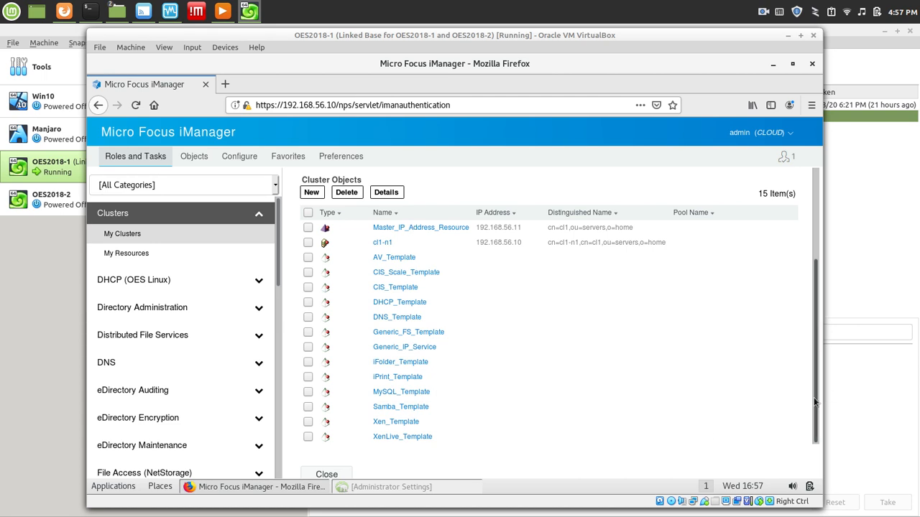
left_click_drag(816, 399, 795, 276)
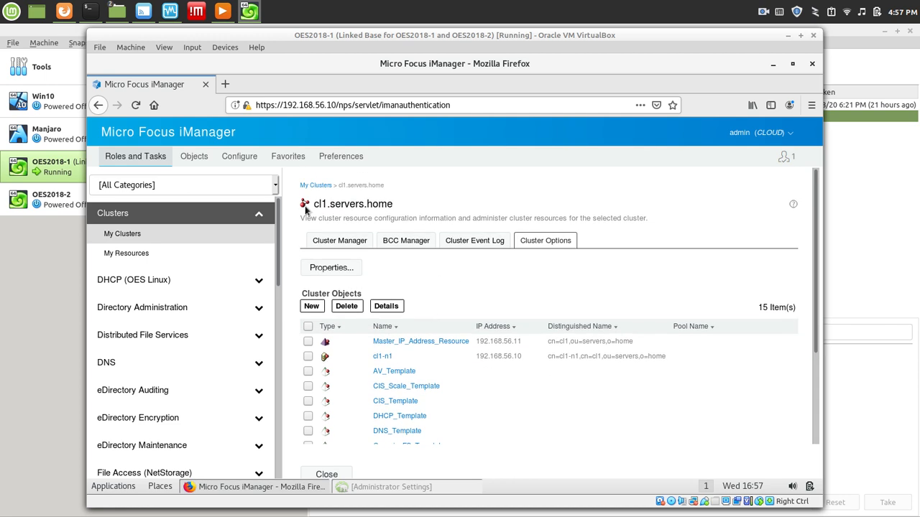
Search the tree for cluster resources and add Master_IP_Address_Resource of cl1 to My Resources.
left_click(139, 253)
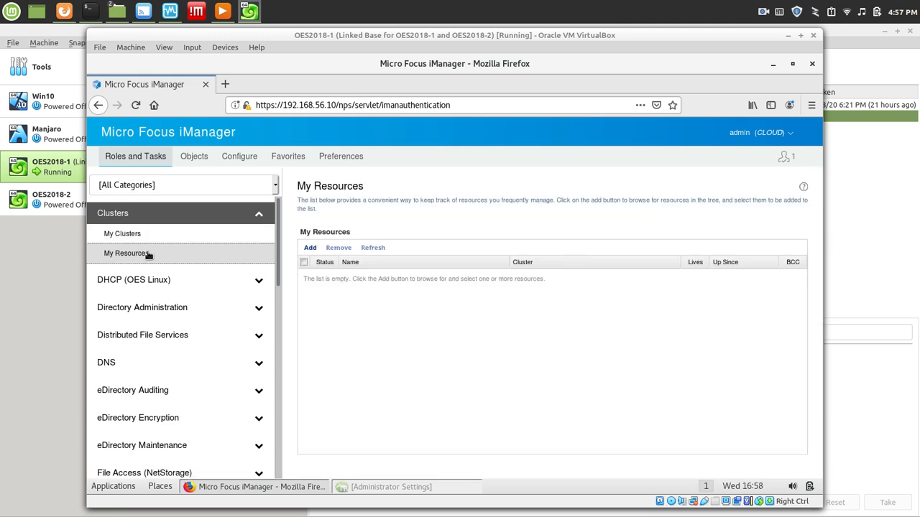
left_click(310, 247)
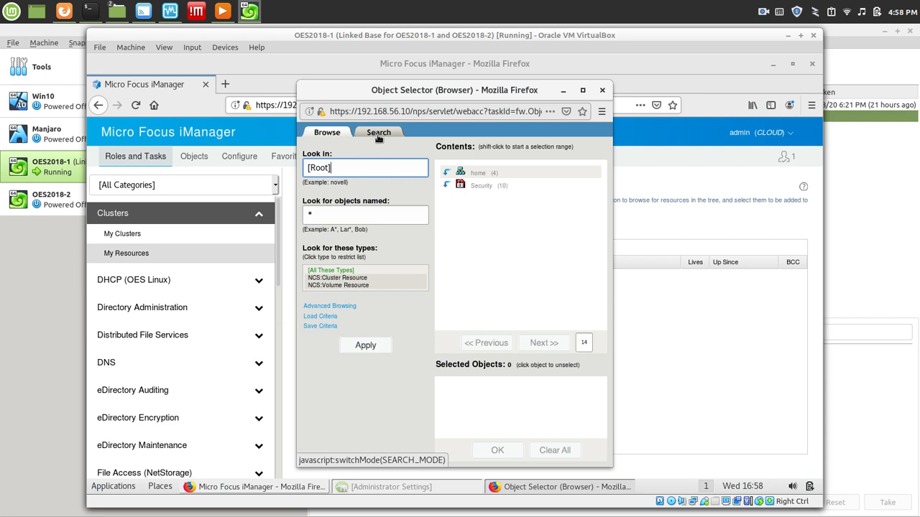
left_click(378, 133)
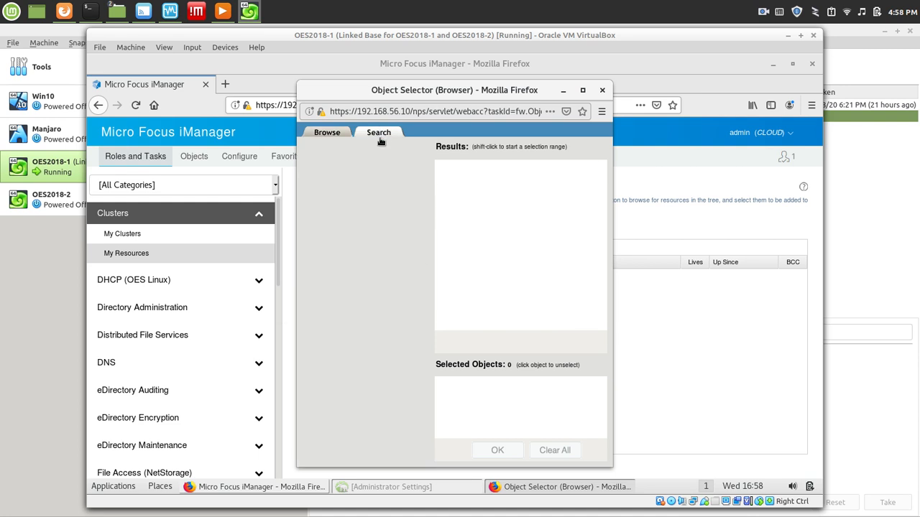
left_click(357, 354)
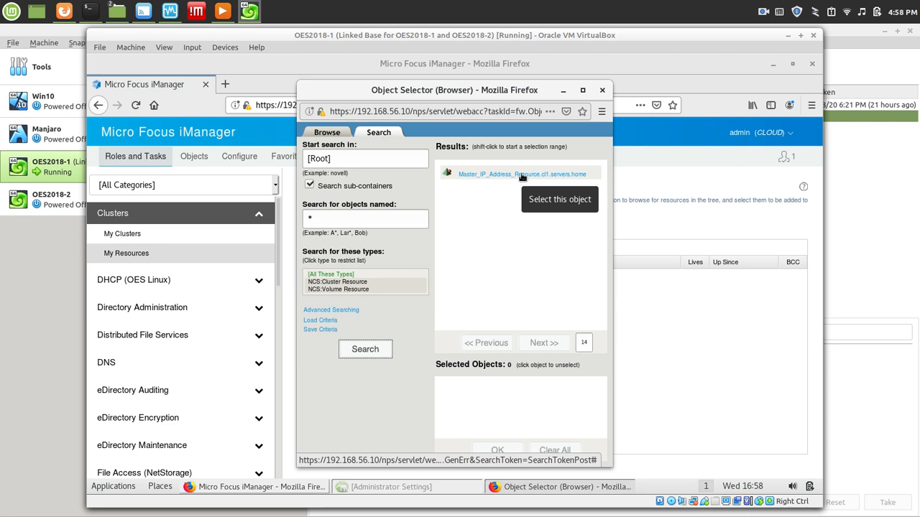
left_click(522, 175)
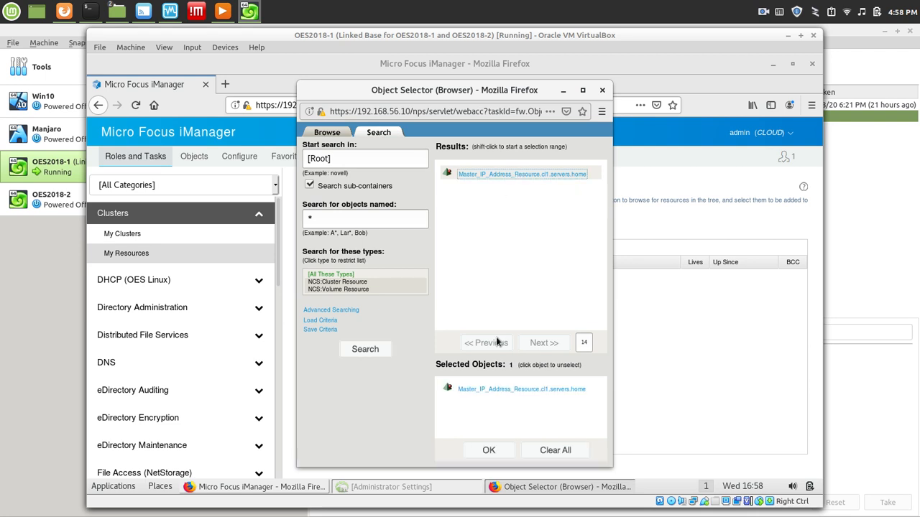
left_click(489, 451)
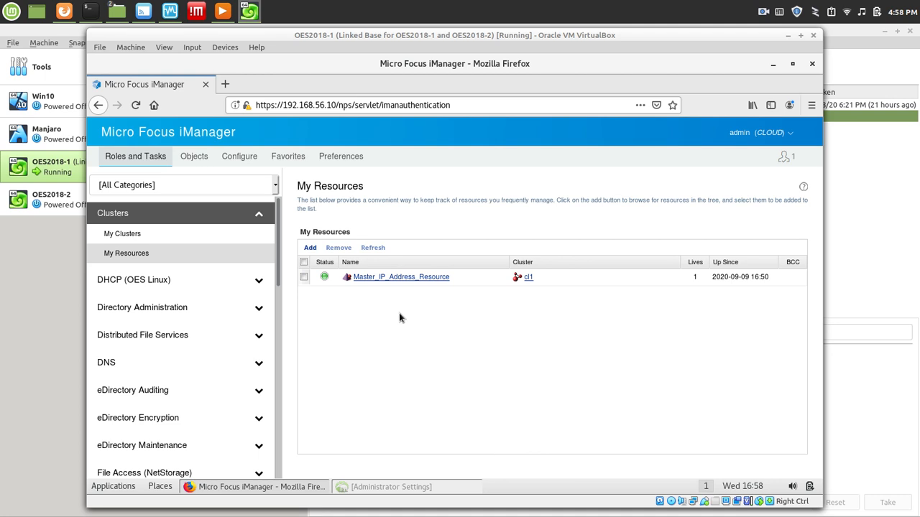
Open Master_IP_Address_Resource and review its policies, monitoring settings and preferred nodes.
left_click(393, 279)
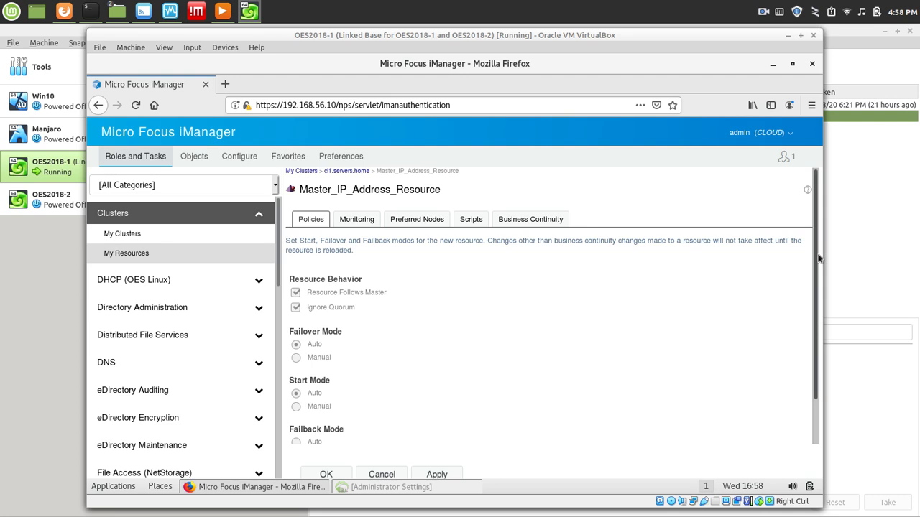
scroll(816, 276, "down", 1)
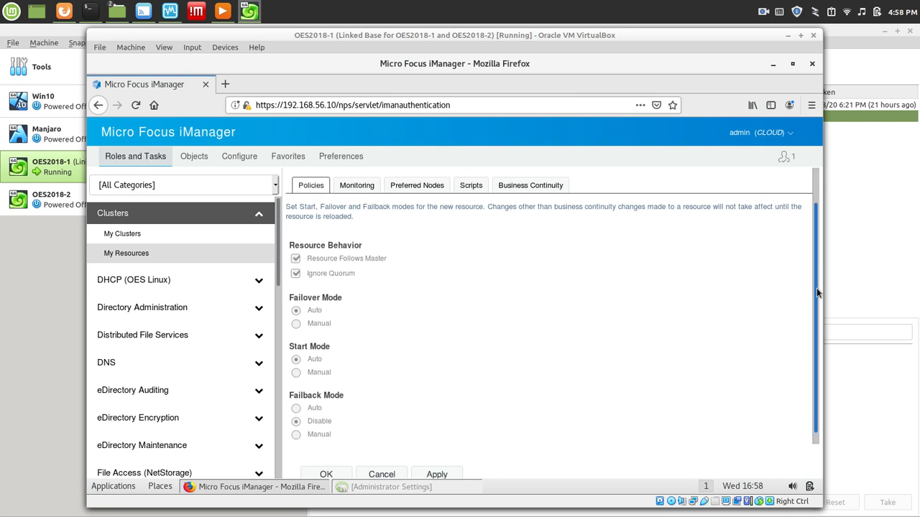
scroll(816, 288, "down", 1)
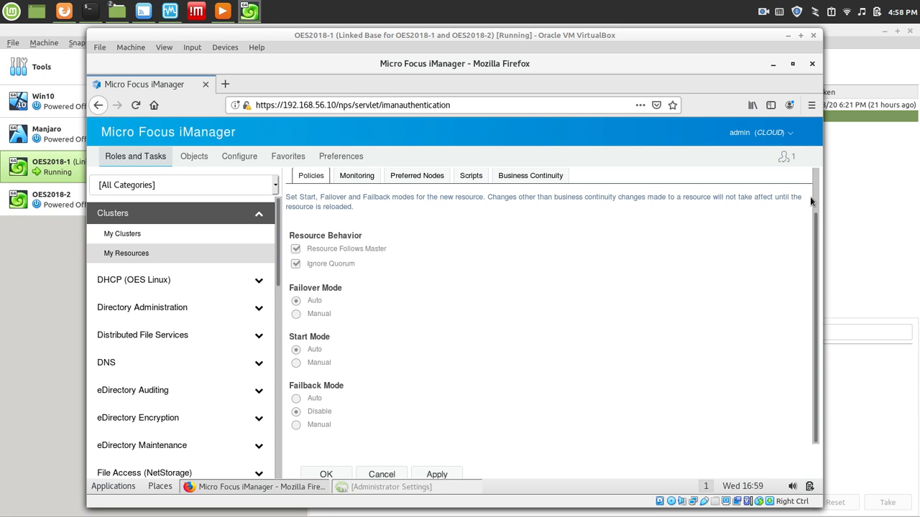
scroll(814, 186, "up", 1)
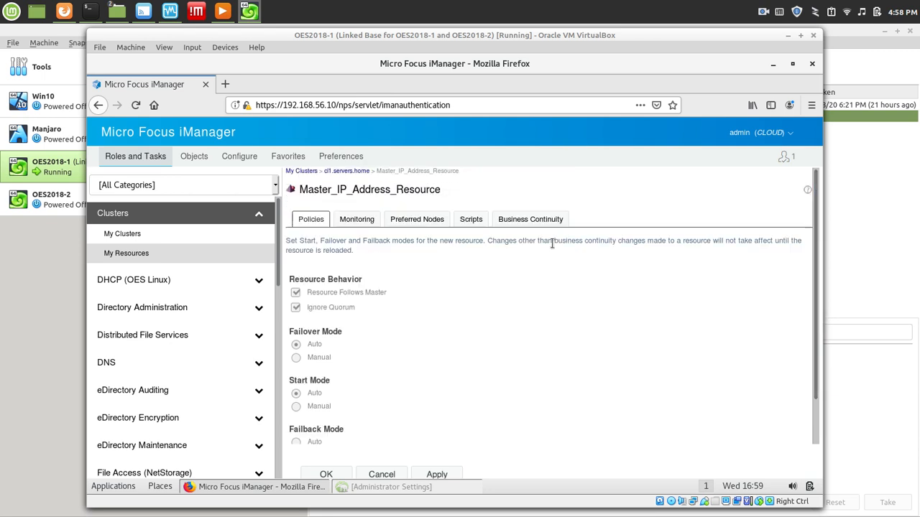
left_click(351, 220)
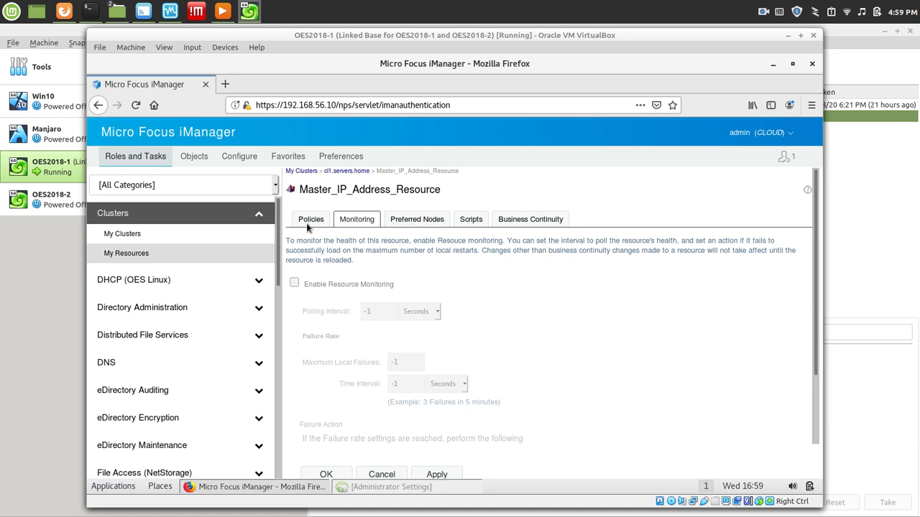
left_click(424, 218)
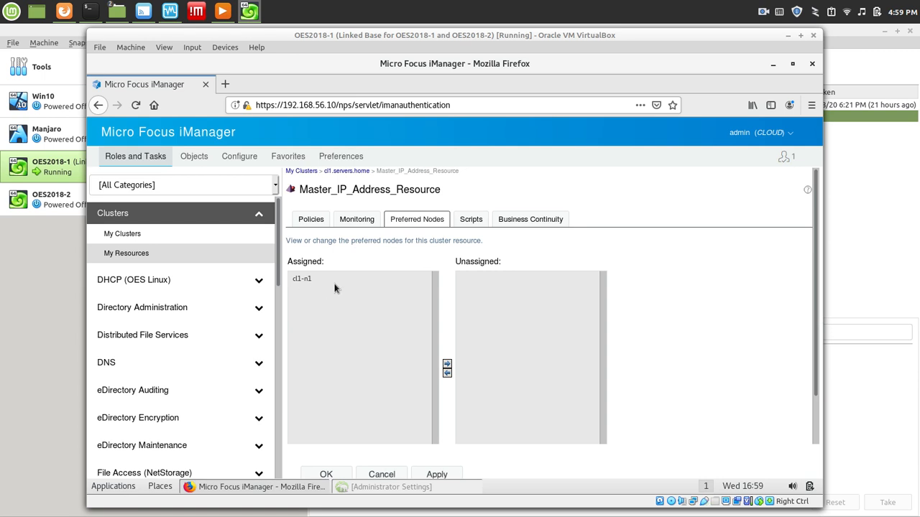
Review the load, unload and monitor scripts of Master_IP_Address_Resource, and return to its policies.
left_click(471, 220)
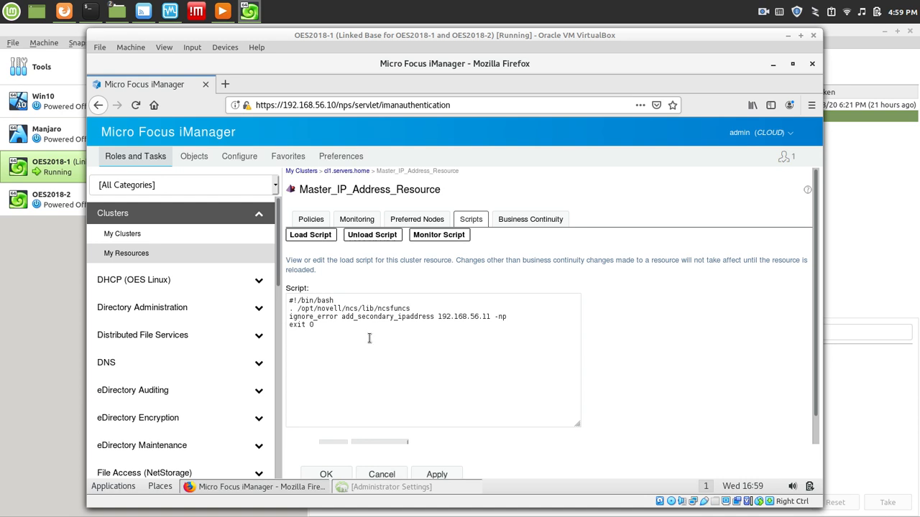
left_click(367, 236)
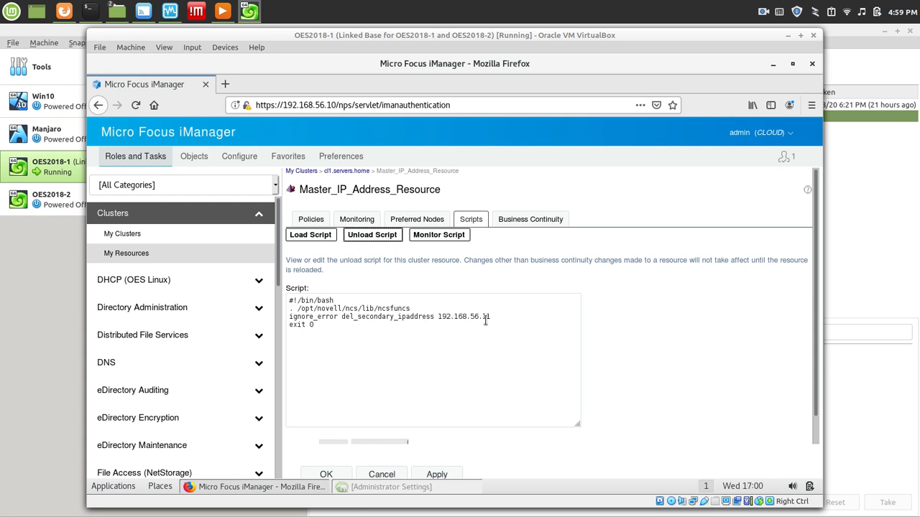
left_click(431, 237)
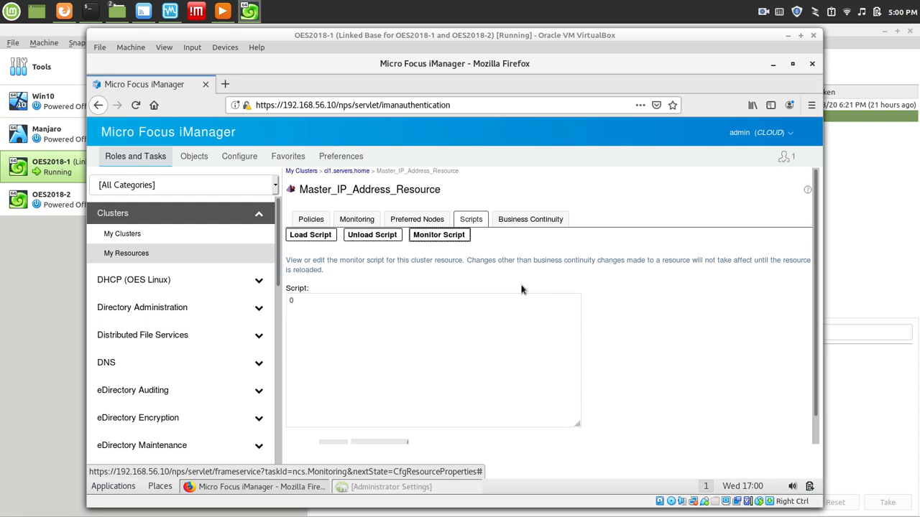
left_click(313, 222)
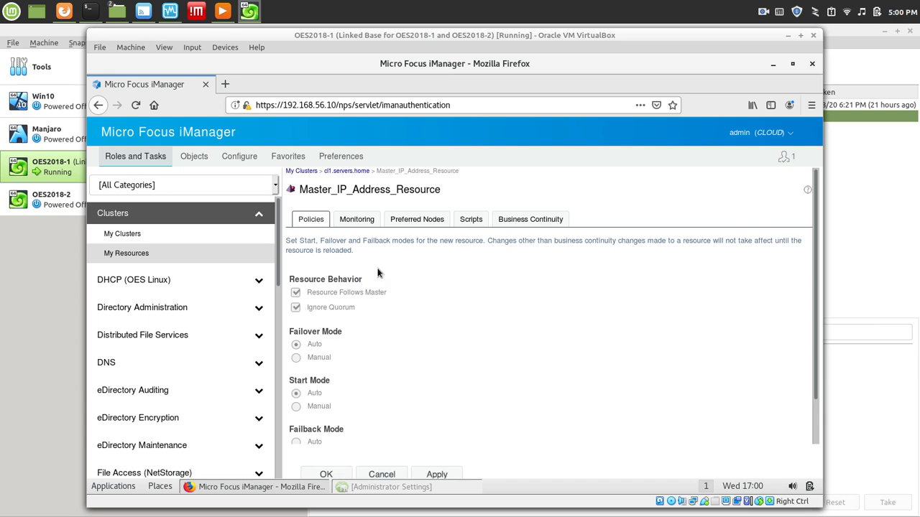
Check the My Clusters list once more, log out of iManager and close the browser.
left_click(142, 234)
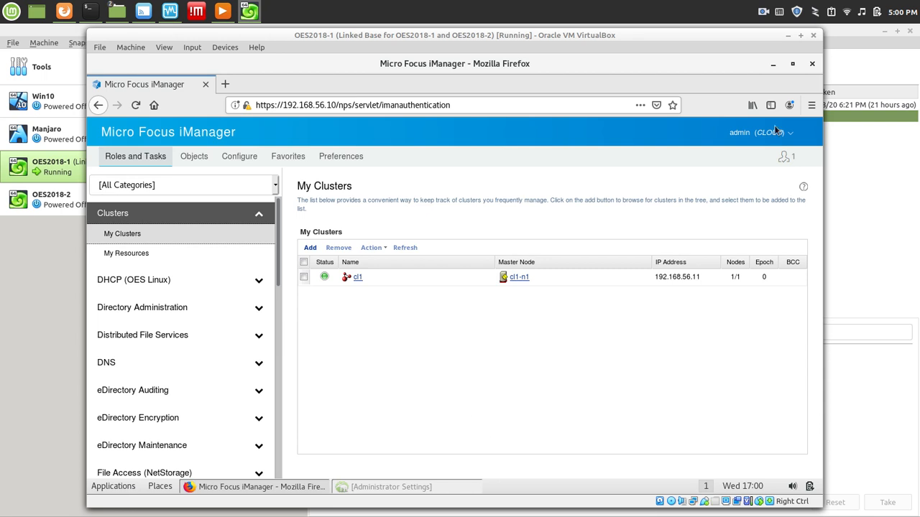
left_click(749, 134)
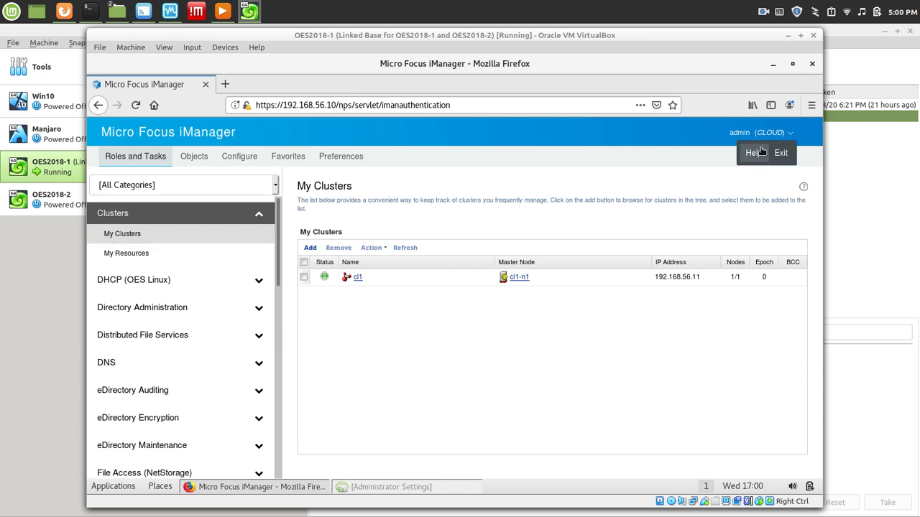
left_click(780, 153)
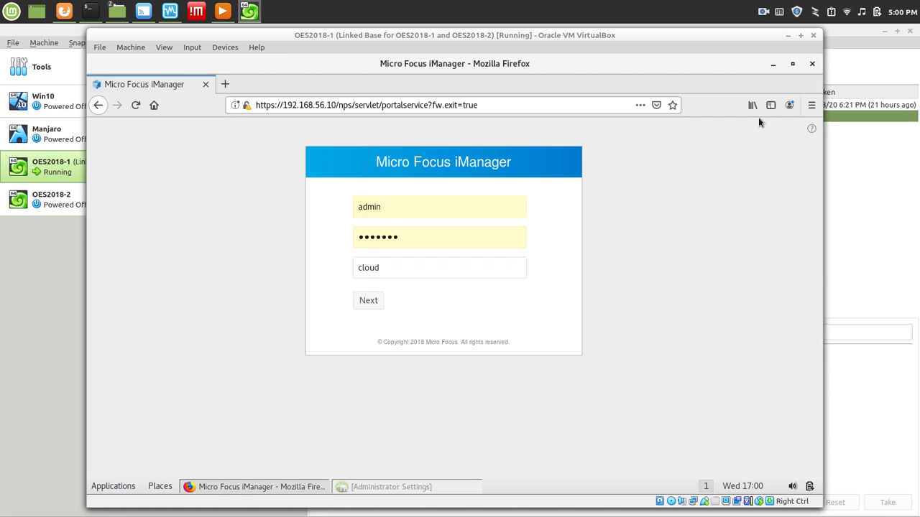
left_click(811, 64)
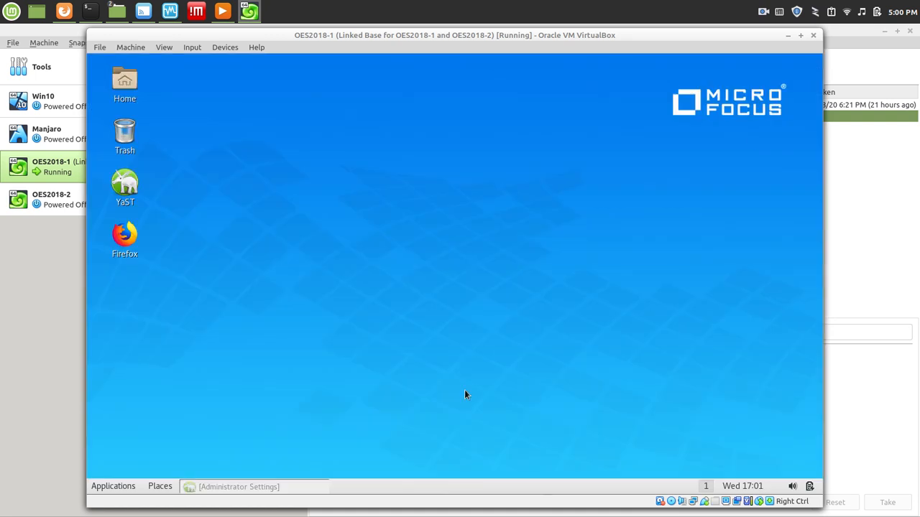
Close the Administrator Settings window and power off the server, authenticating with the administrator password.
left_click(250, 487)
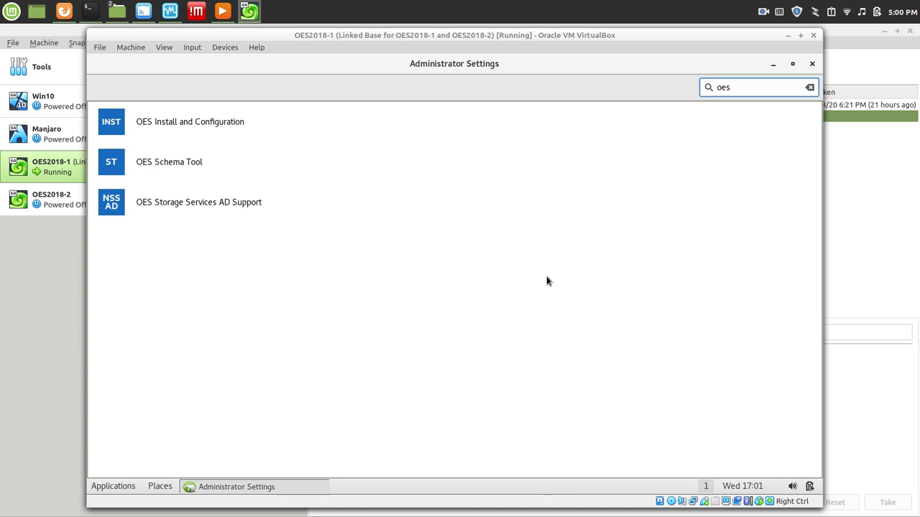
left_click(812, 63)
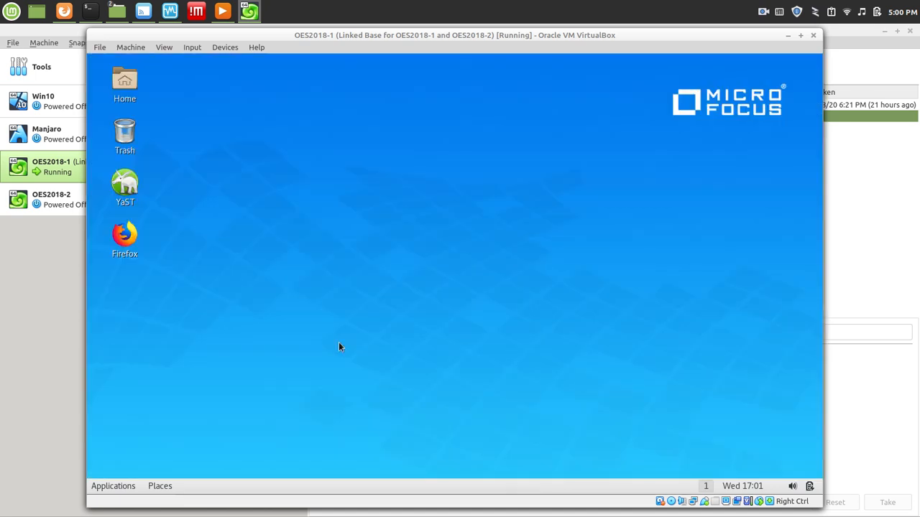
left_click(809, 487)
left_click(779, 445)
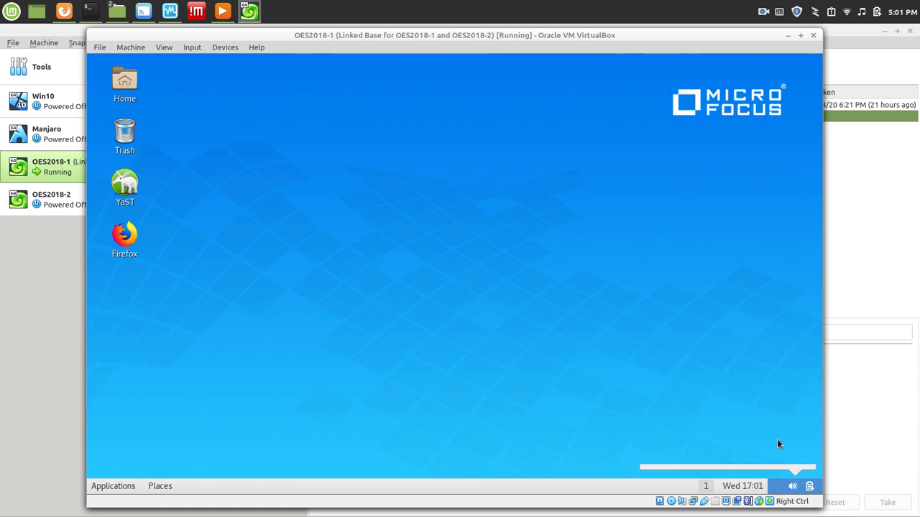
left_click(540, 306)
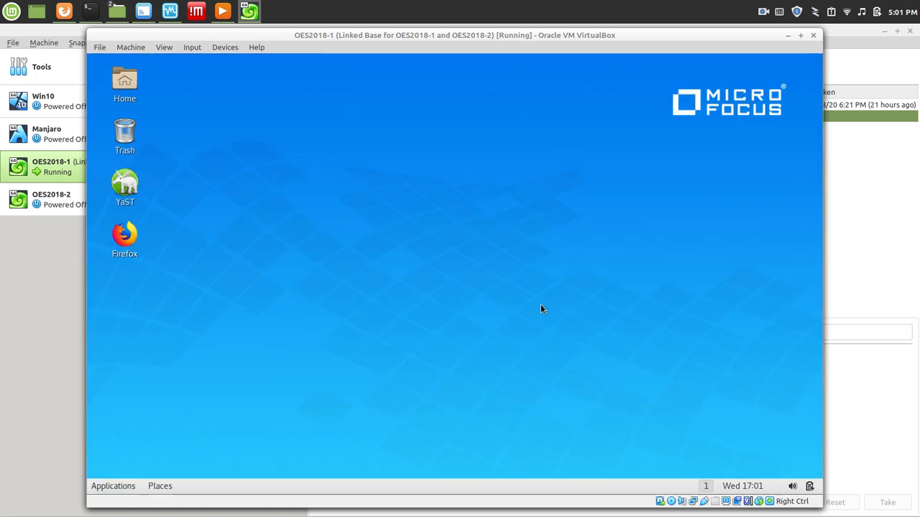
type("•••••••")
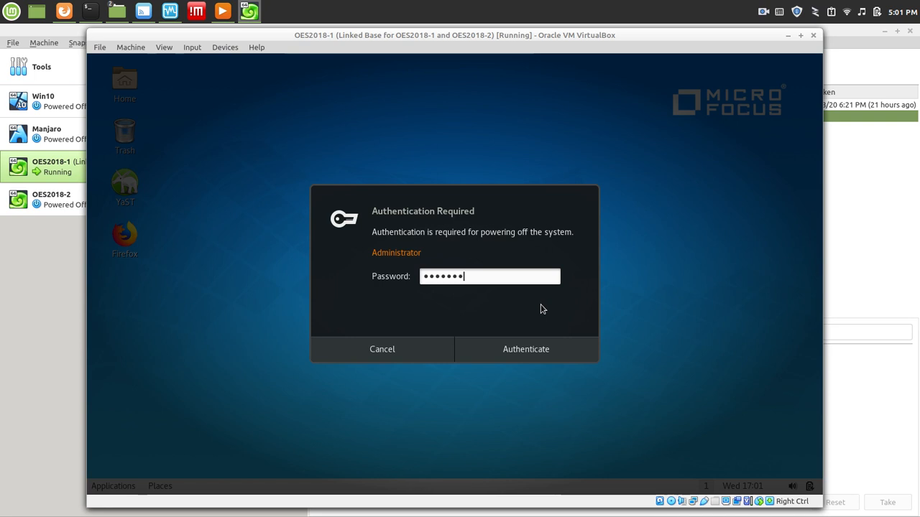
key("Return")
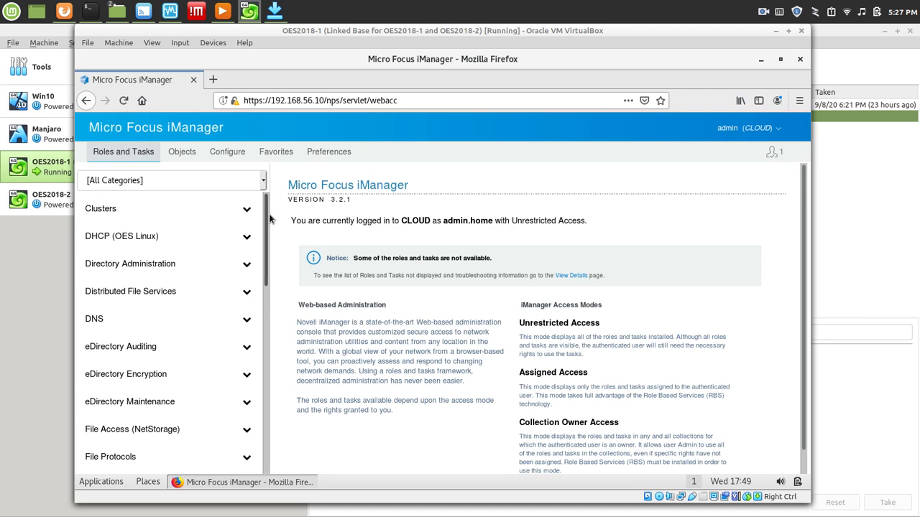
Open the storage devices of cl1.servers.home in iManager and initialize disk sdc.
scroll(249, 328, "down", 10)
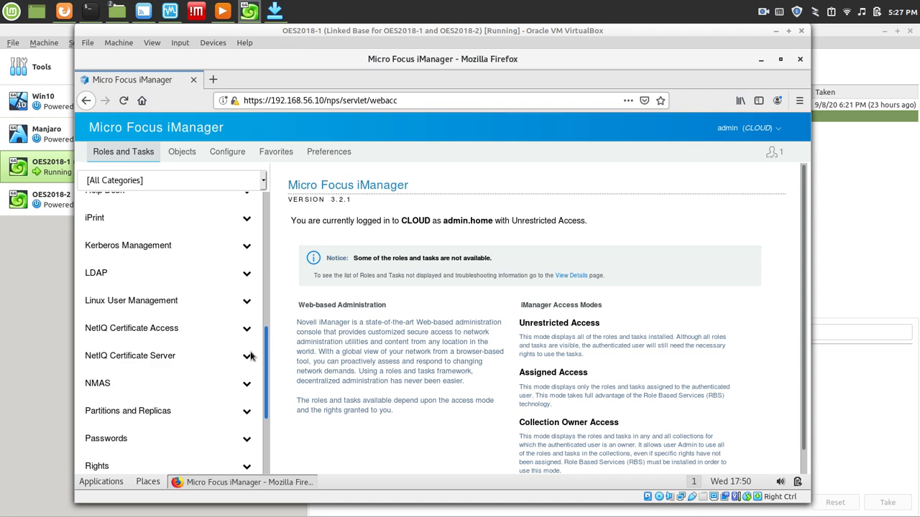
scroll(251, 403, "down", 2)
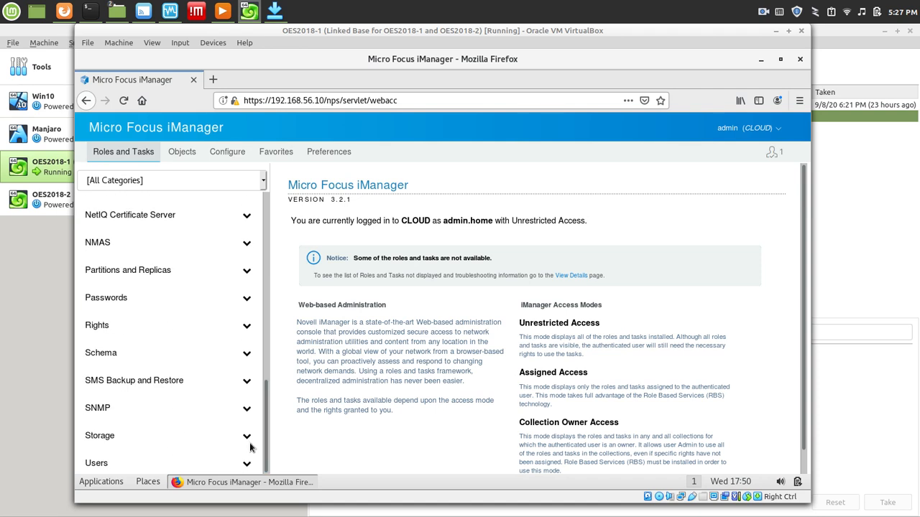
left_click(184, 437)
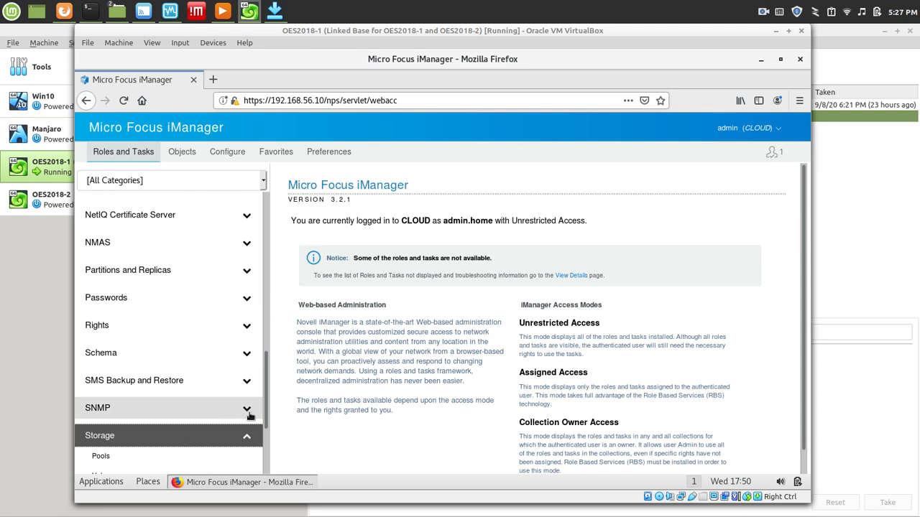
left_click_drag(265, 408, 266, 445)
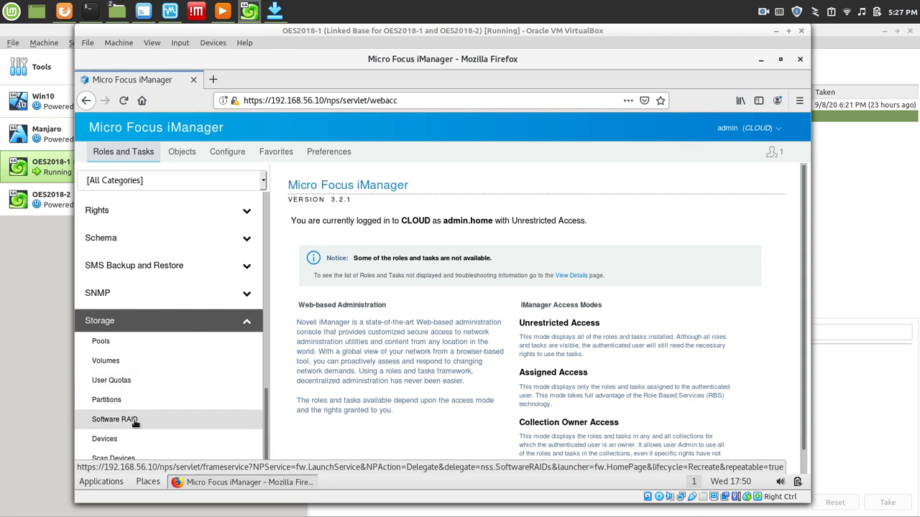
left_click(117, 438)
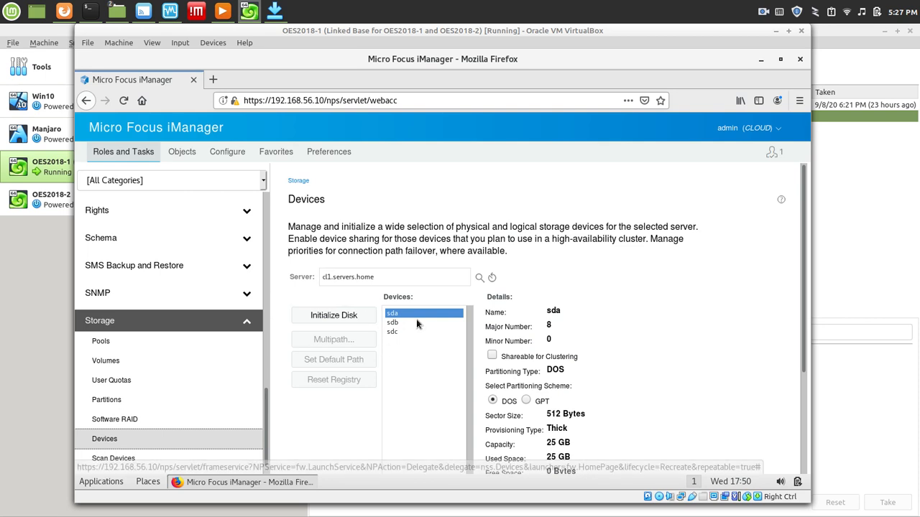
left_click(394, 333)
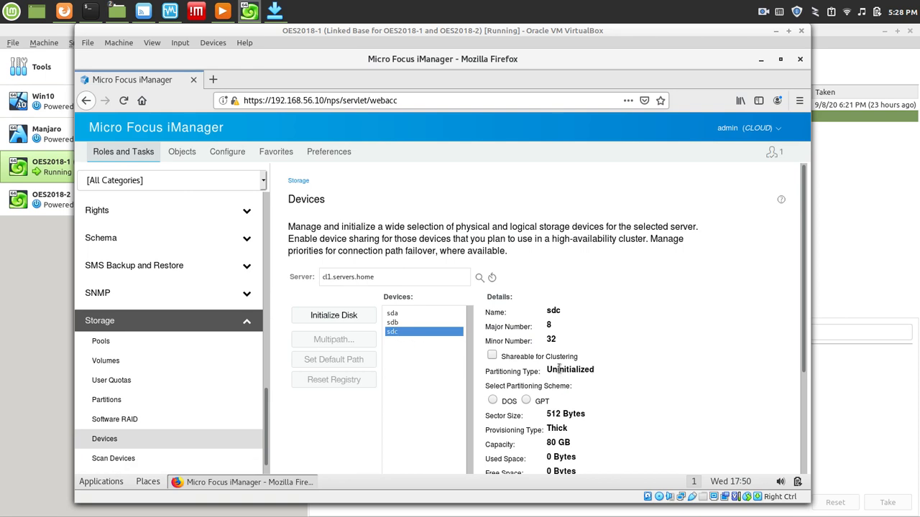
left_click(320, 317)
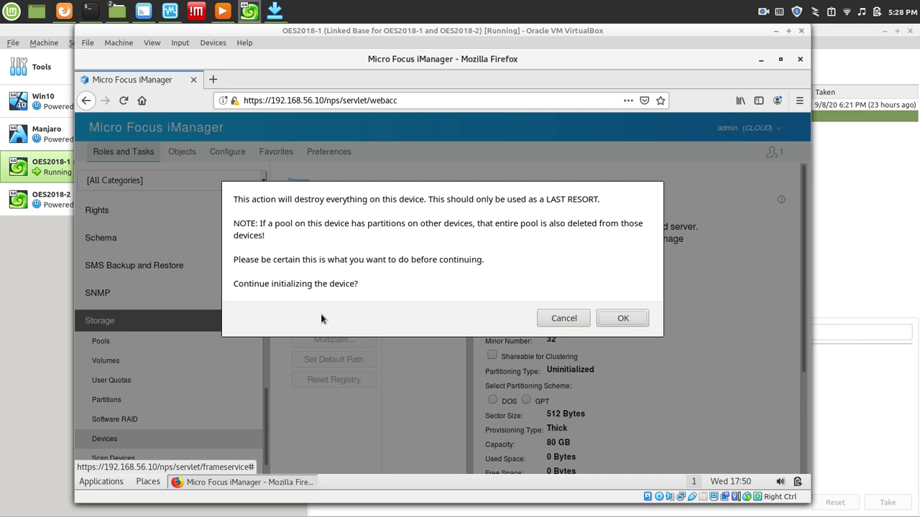
left_click(627, 319)
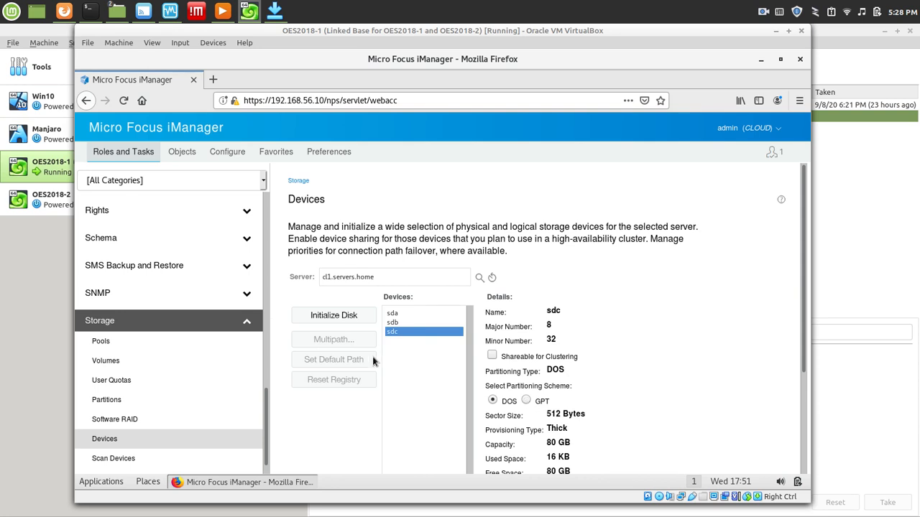
Create an NSS64 pool named cl1 on cl1.servers.home from all free space of device sdc, mounted on creation.
left_click(106, 343)
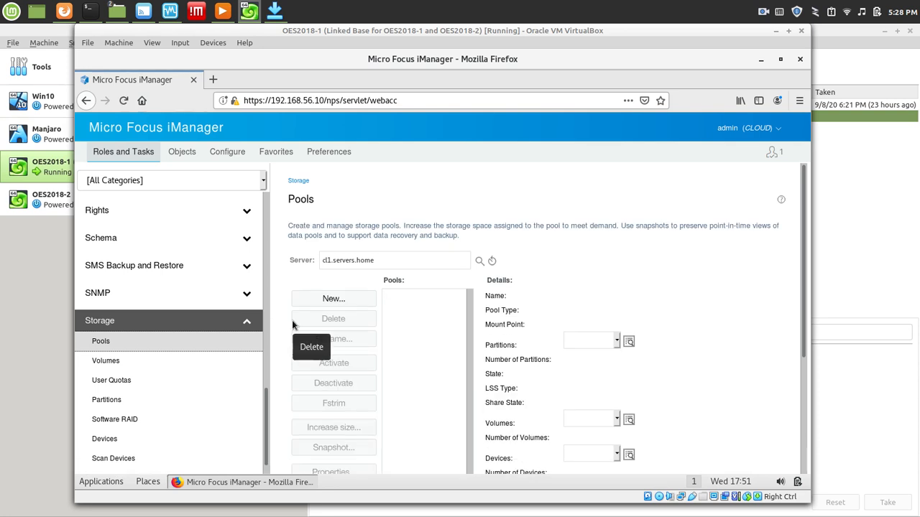
left_click(342, 300)
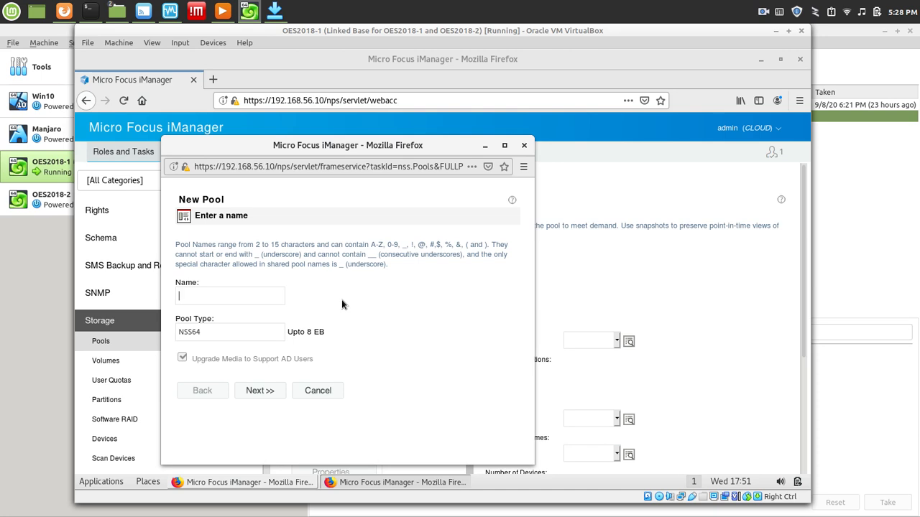
type("cl1")
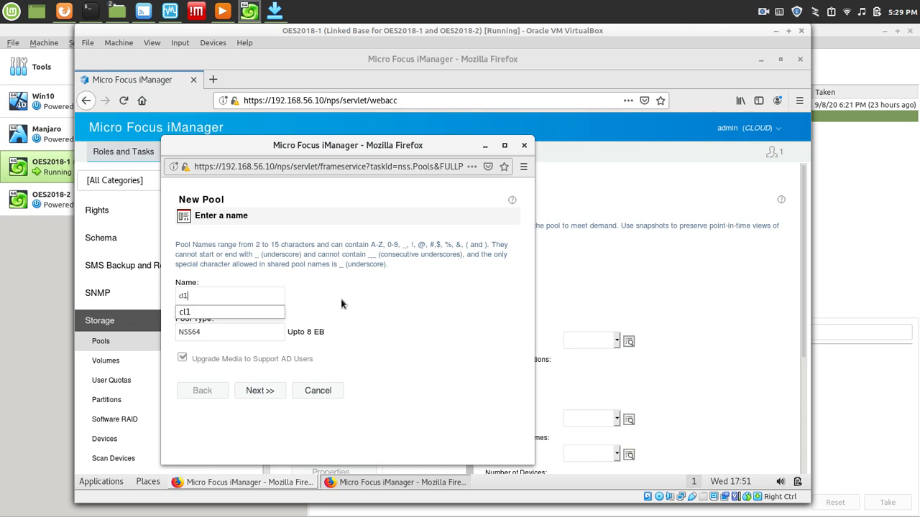
left_click(344, 290)
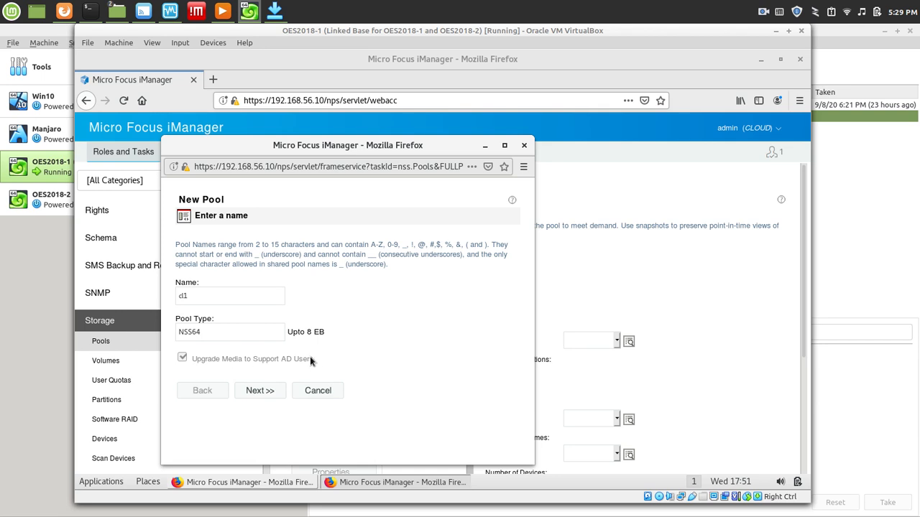
left_click(275, 395)
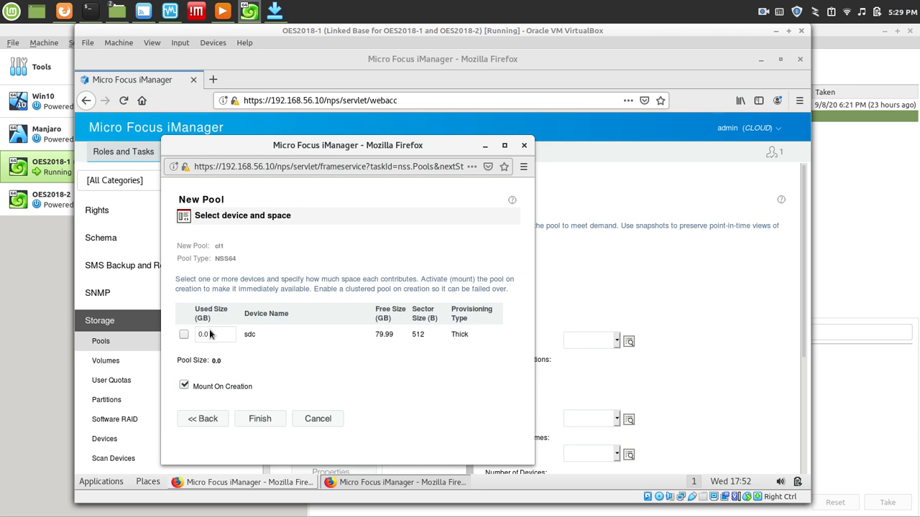
left_click(184, 335)
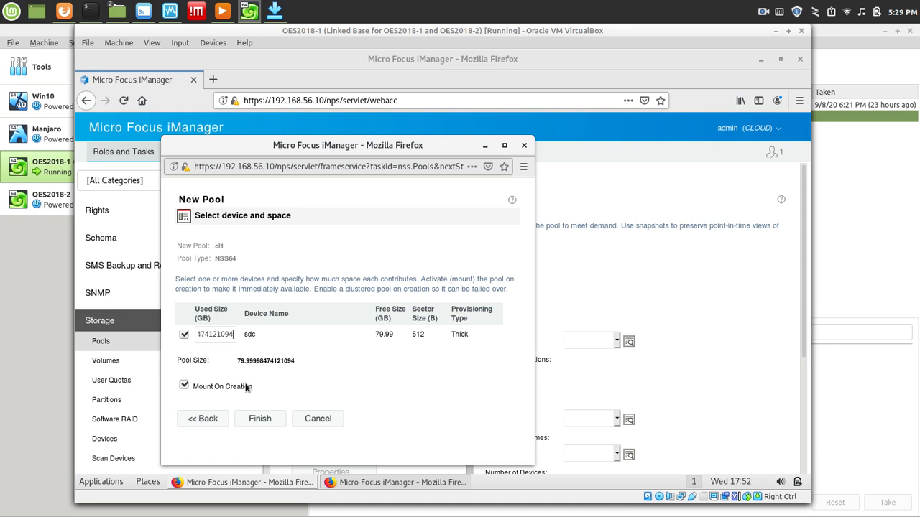
left_click(256, 424)
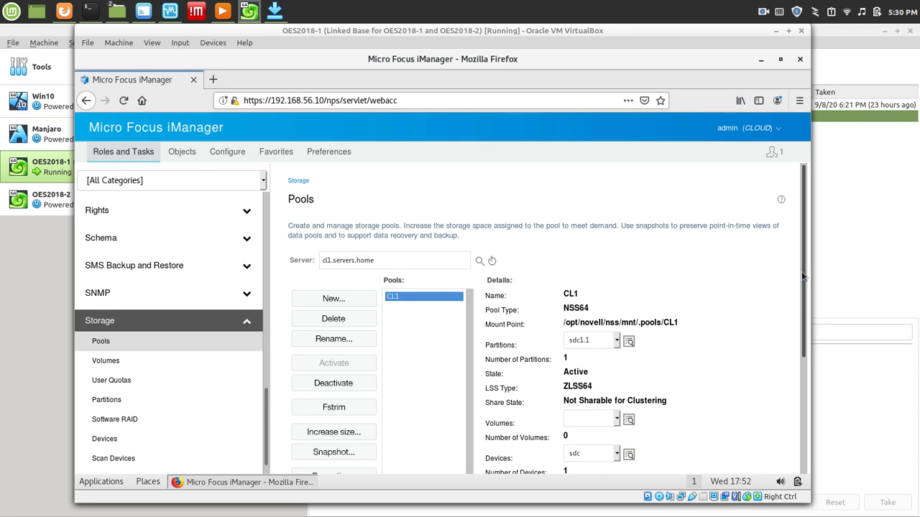
Review the details and usage properties of pool CL1, and return to the pool list.
left_click_drag(803, 271, 861, 429)
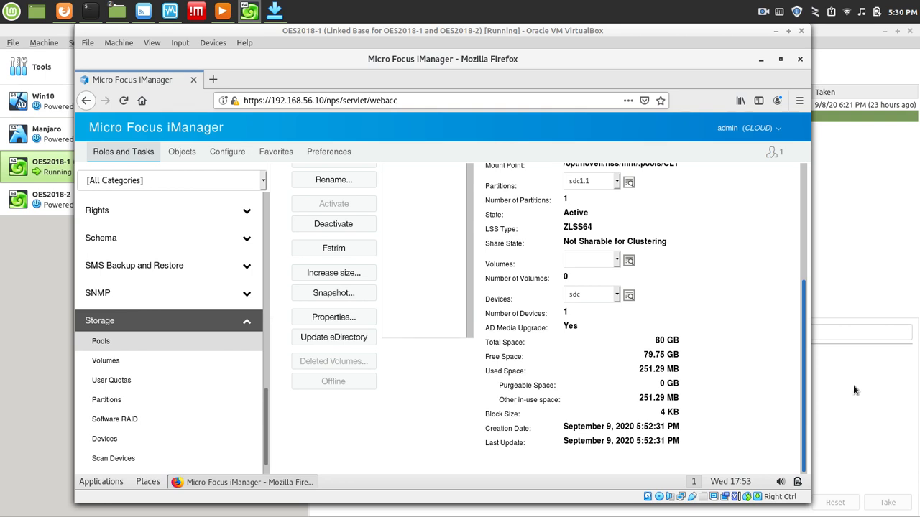
left_click_drag(853, 386, 844, 340)
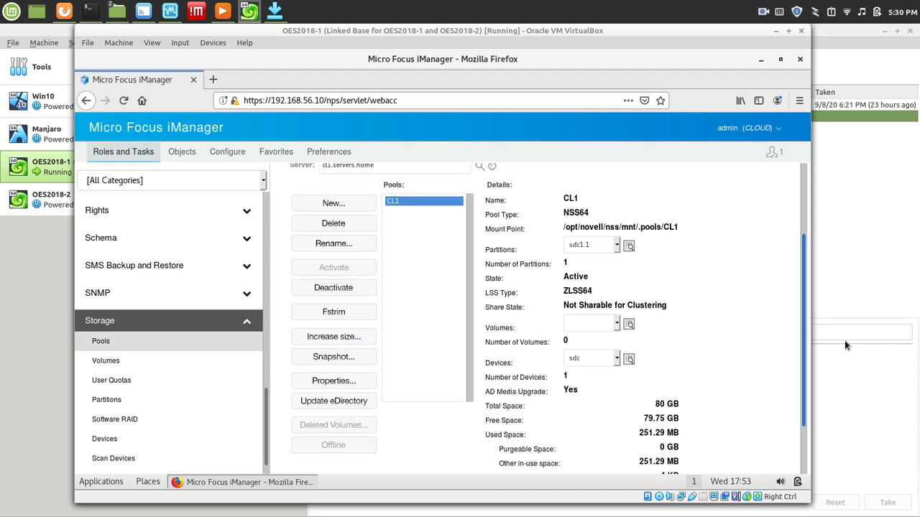
left_click_drag(845, 340, 876, 422)
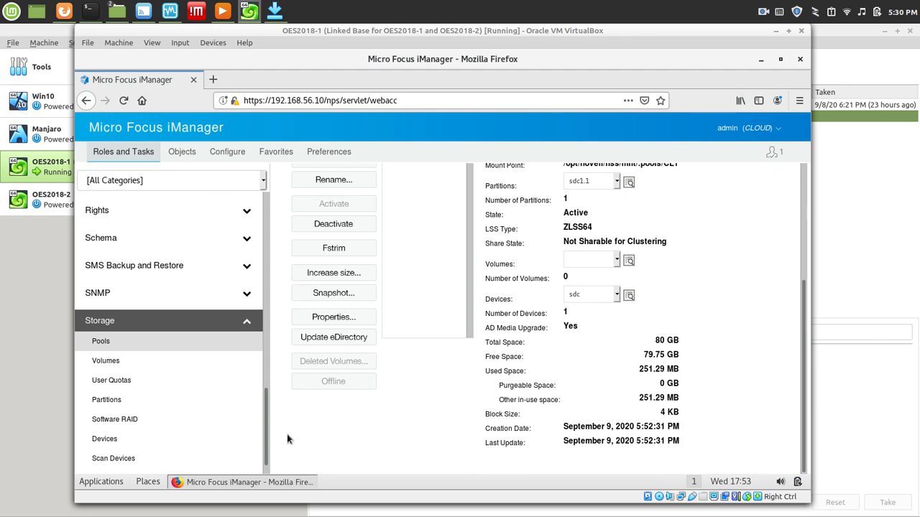
left_click(343, 322)
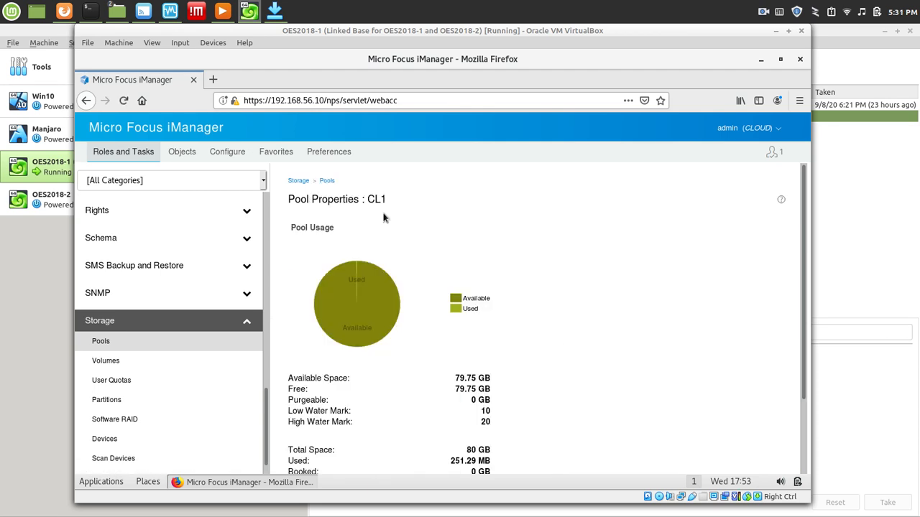
left_click_drag(803, 221, 734, 26)
left_click_drag(807, 235, 809, 384)
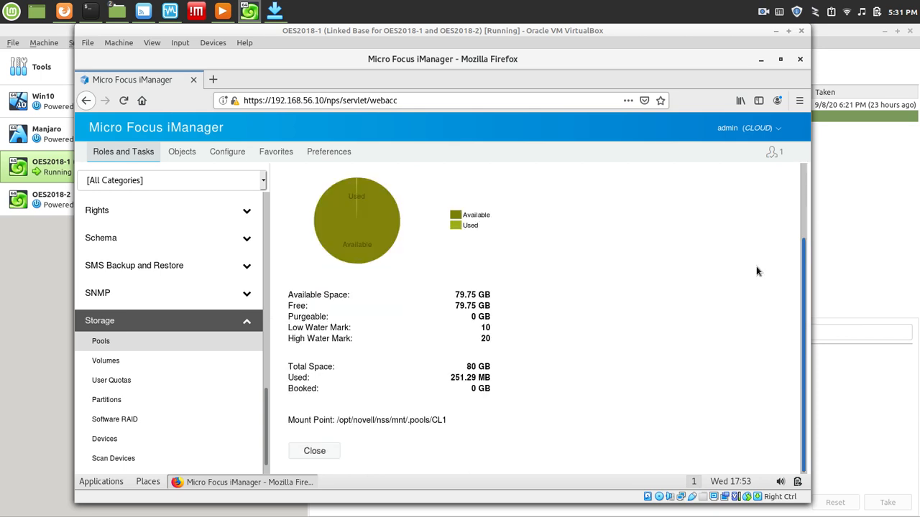
scroll(756, 270, "up", 5)
scroll(735, 220, "down", 5)
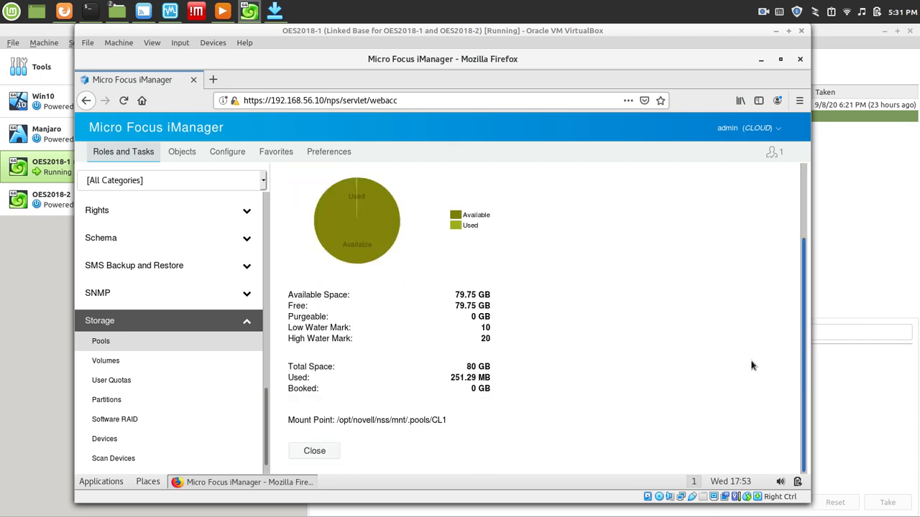
left_click(316, 449)
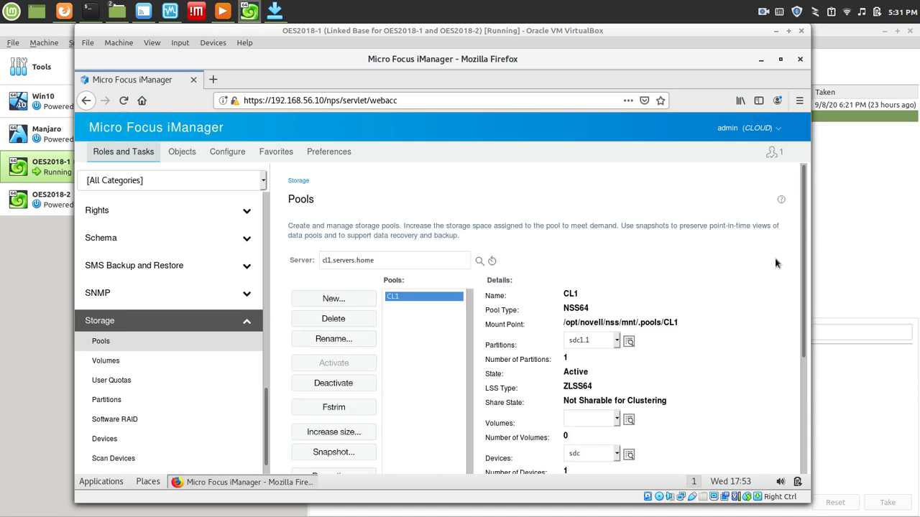
Delete pool CL1 with its data and reload the pool list.
left_click_drag(804, 245, 799, 215)
left_click(345, 318)
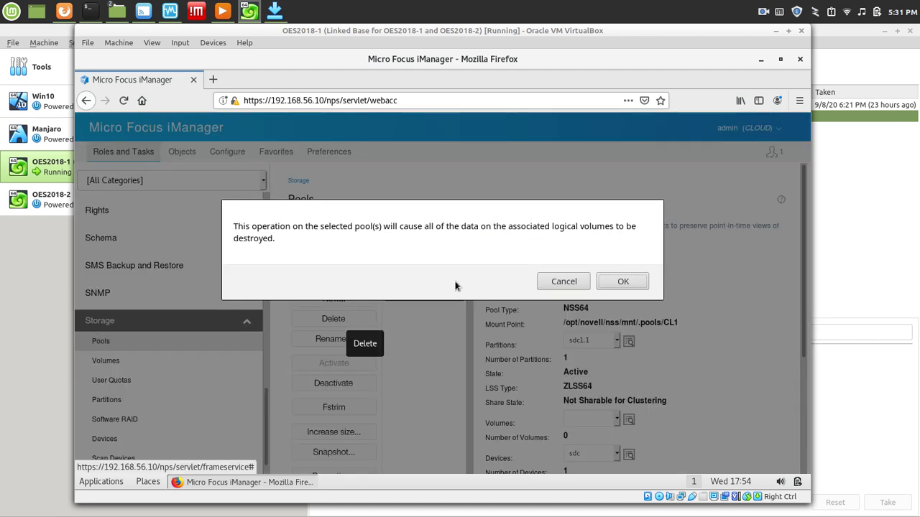
left_click(622, 282)
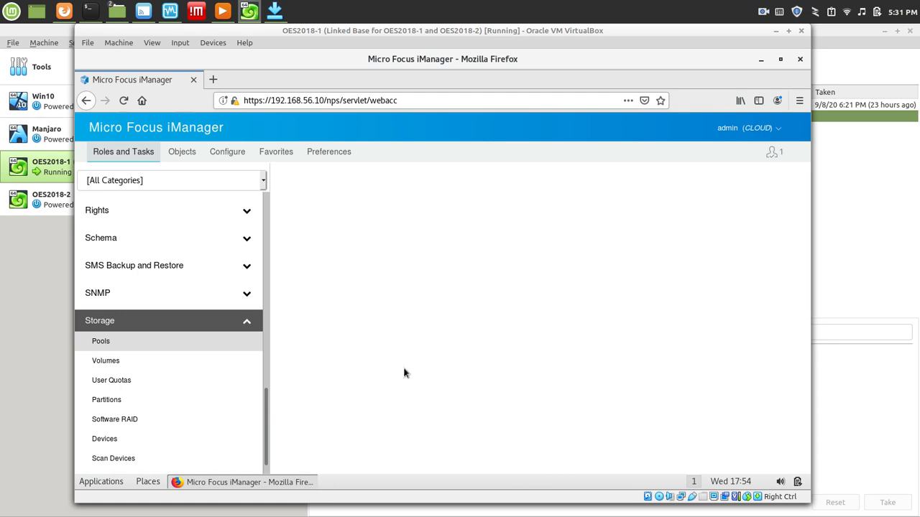
left_click(112, 337)
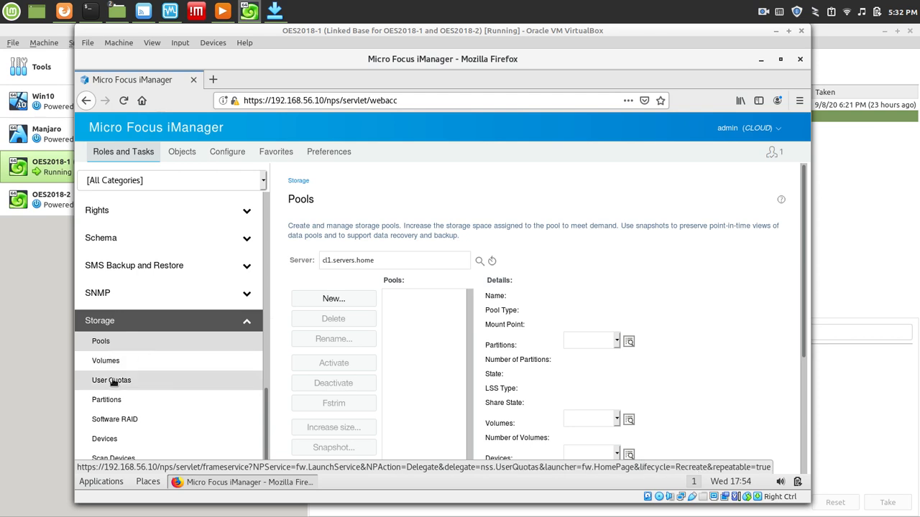
Mark device sdc of cl1.servers.home as shareable for clustering and apply the change.
left_click(105, 438)
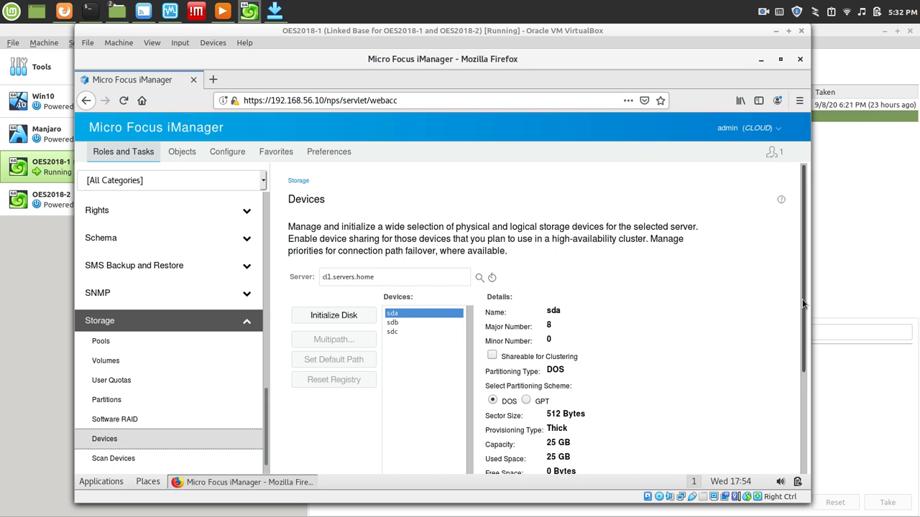
left_click_drag(802, 299, 813, 358)
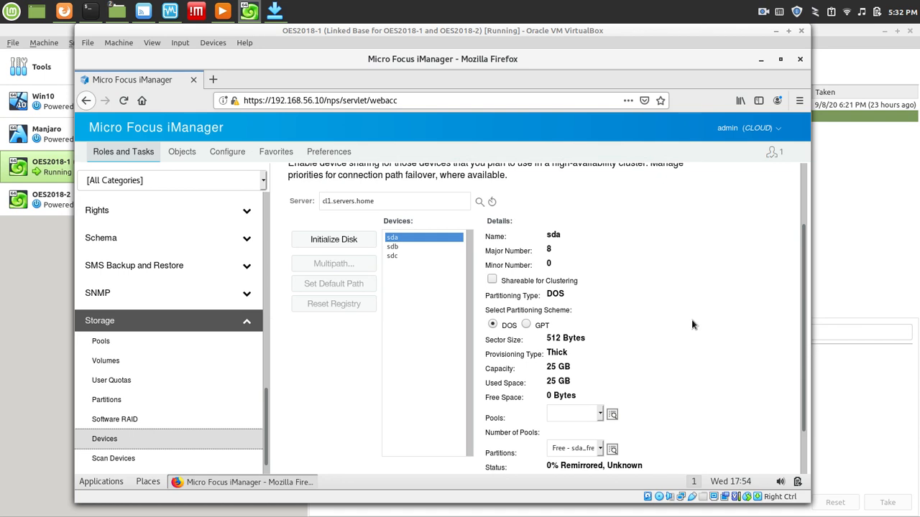
left_click(398, 257)
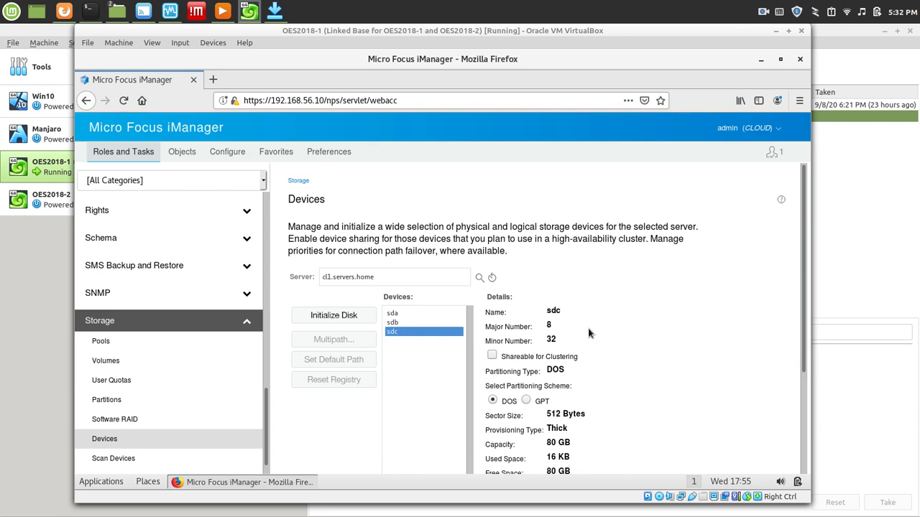
left_click(491, 356)
scroll(804, 286, "down", 3)
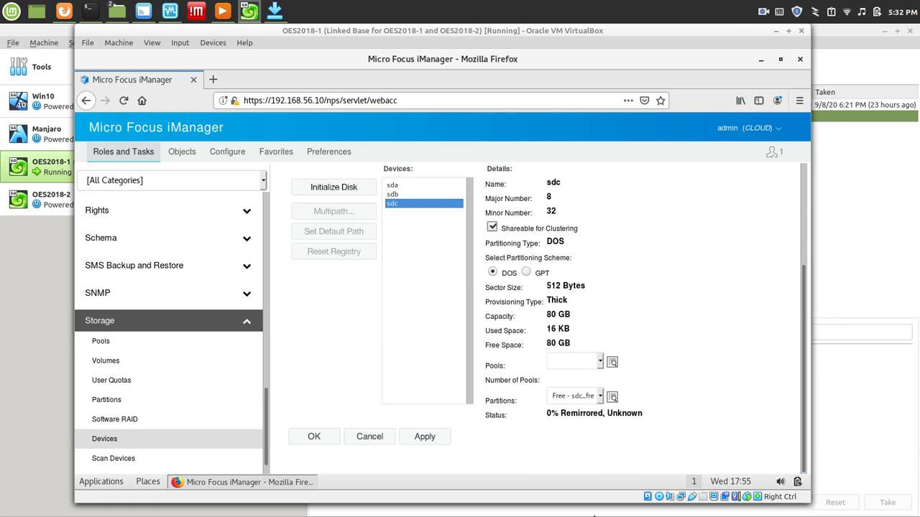
left_click(435, 438)
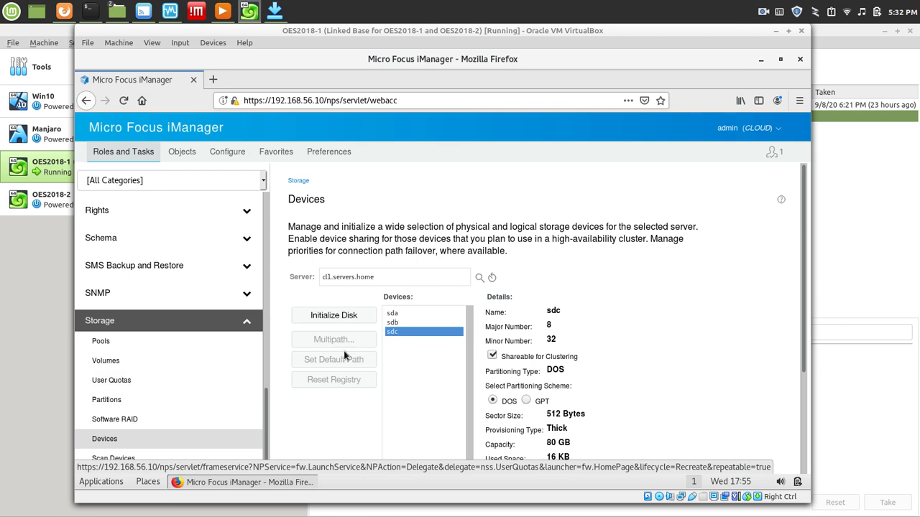
Start a new NSS64 pool named POOL1 on cl1.servers.home.
left_click(102, 342)
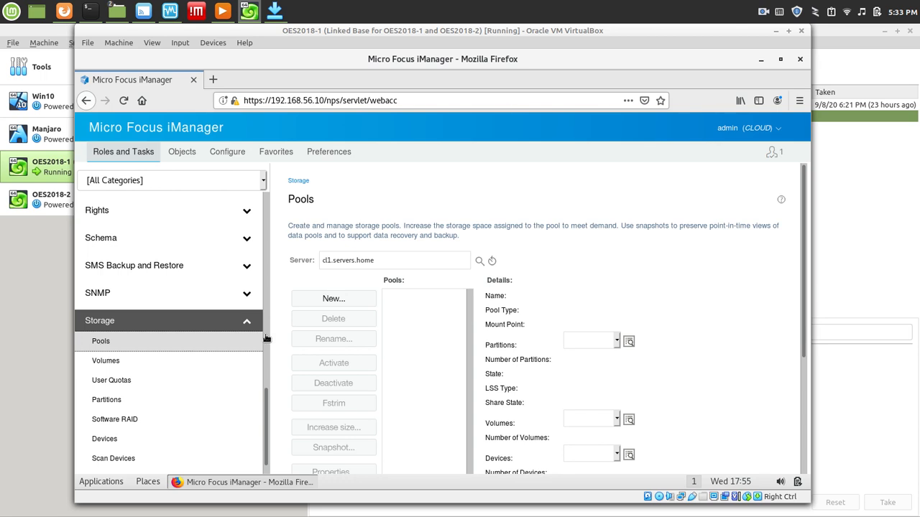
left_click(333, 298)
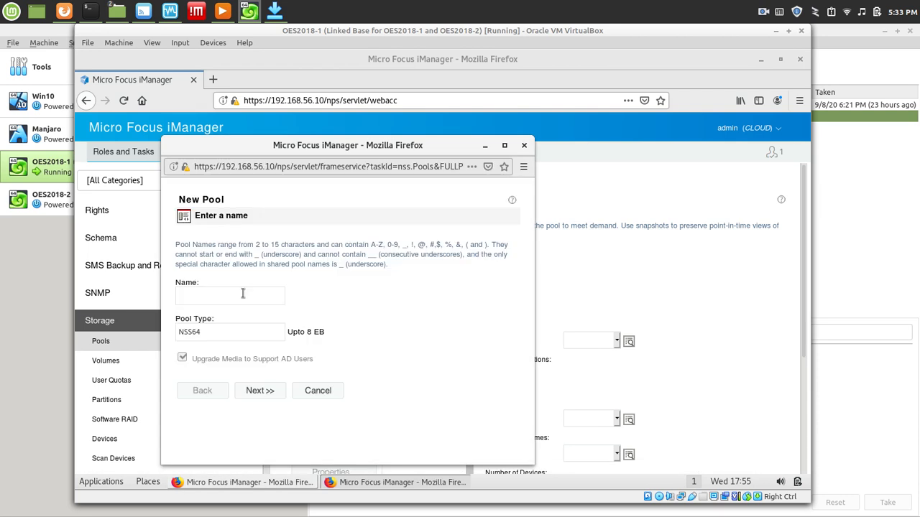
left_click(200, 299)
left_click(198, 295)
type("POOL1")
left_click(260, 391)
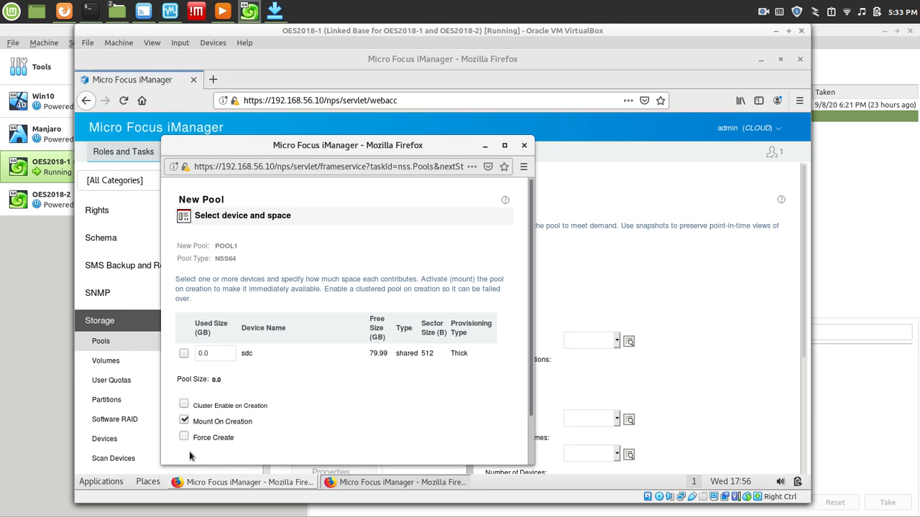
Allocate all free space of shared device sdc to POOL1, with cluster enabling and mounting on creation.
left_click(184, 353)
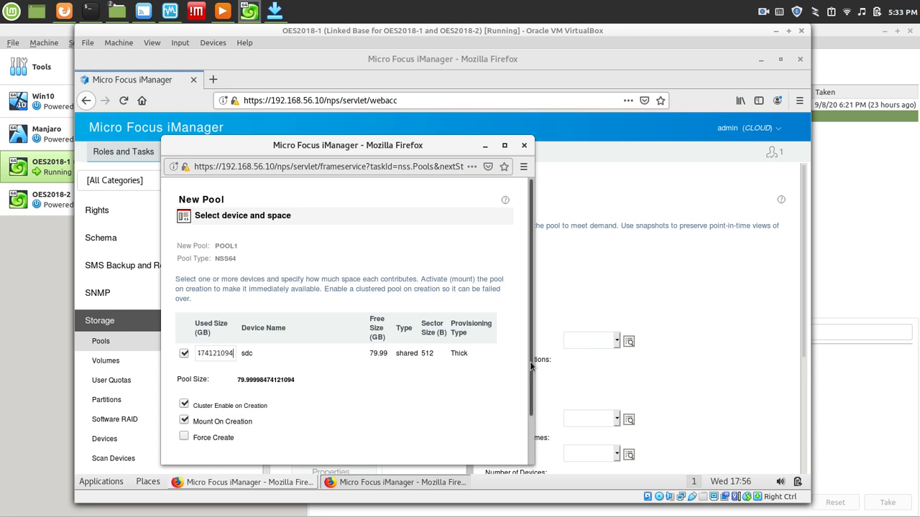
left_click_drag(532, 362, 535, 408)
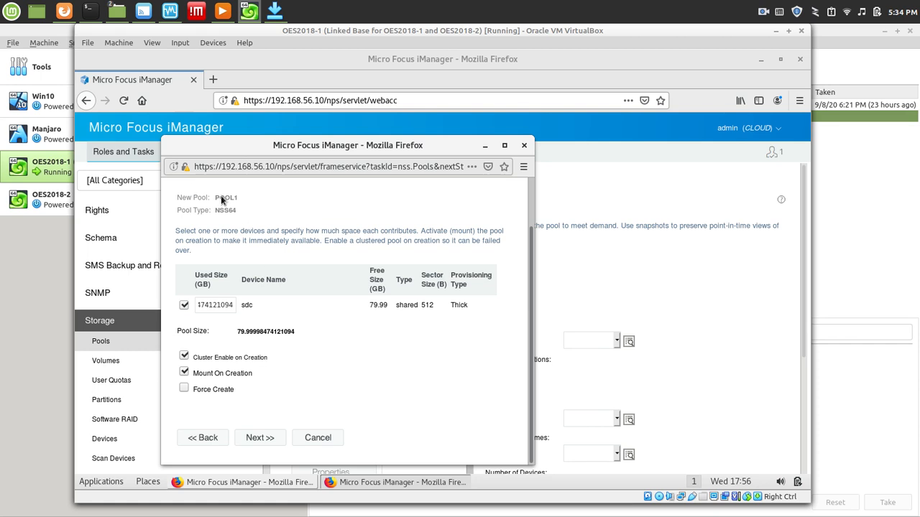
left_click(268, 440)
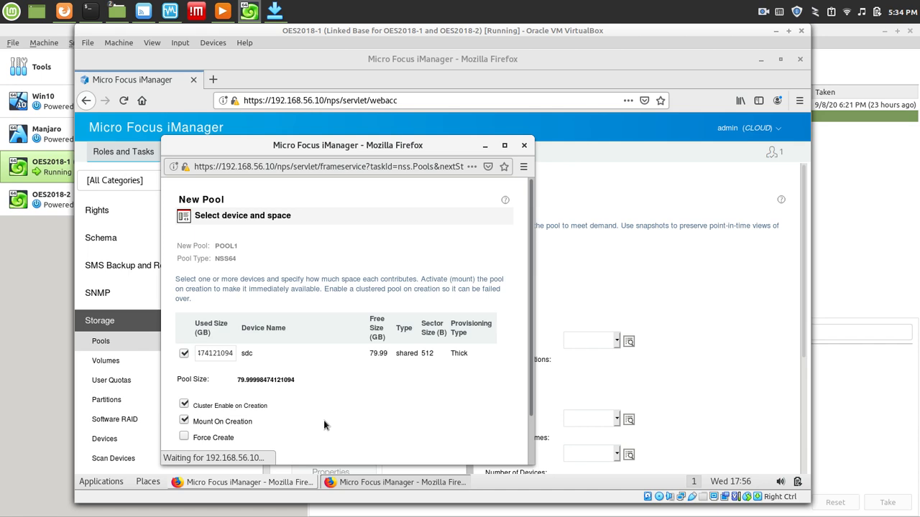
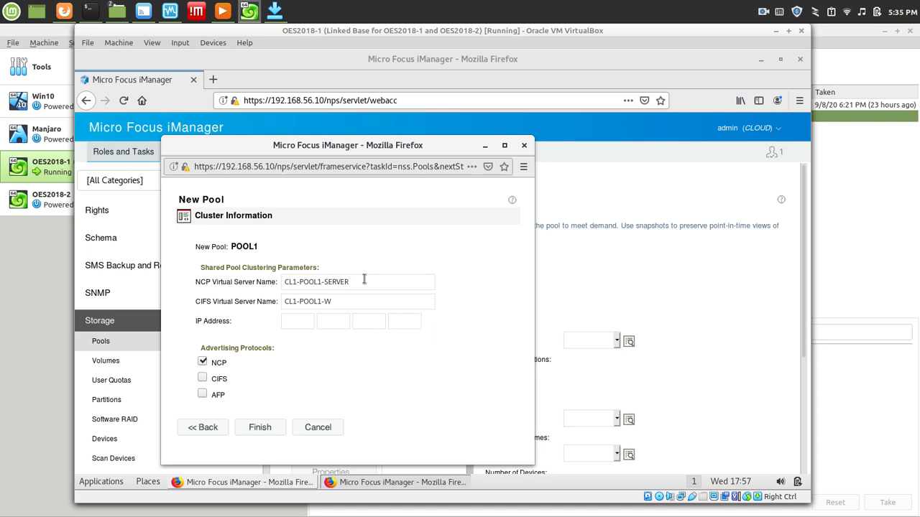
Set POOL1's NCP virtual server name to CL1-FS1 and IP address to 192.168.56.12, advertise only NCP, and finish creating the pool.
key("BackSpace")
key("BackSpace")
key("BackSpace")
key("BackSpace")
key("BackSpace")
key("BackSpace")
key("BackSpace")
key("BackSpace")
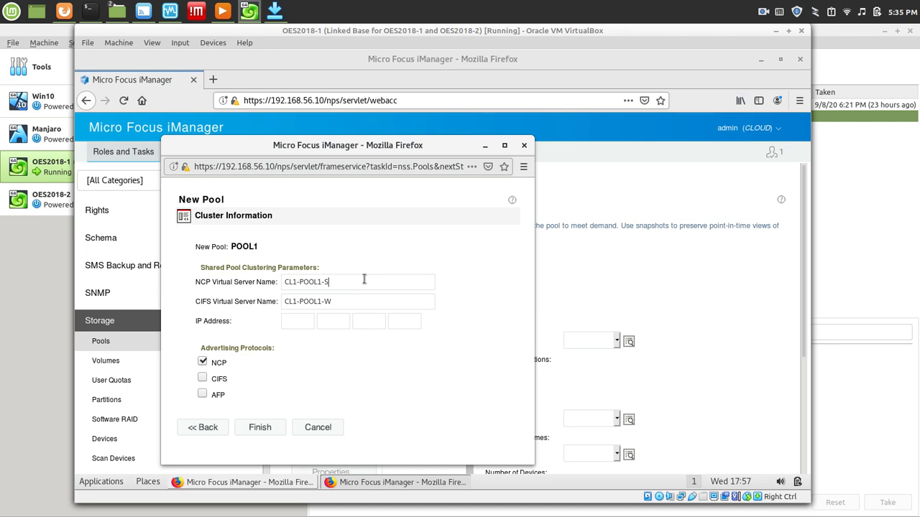
key("BackSpace")
key("BackSpace")
key("BackSpace")
triple_click(357, 301)
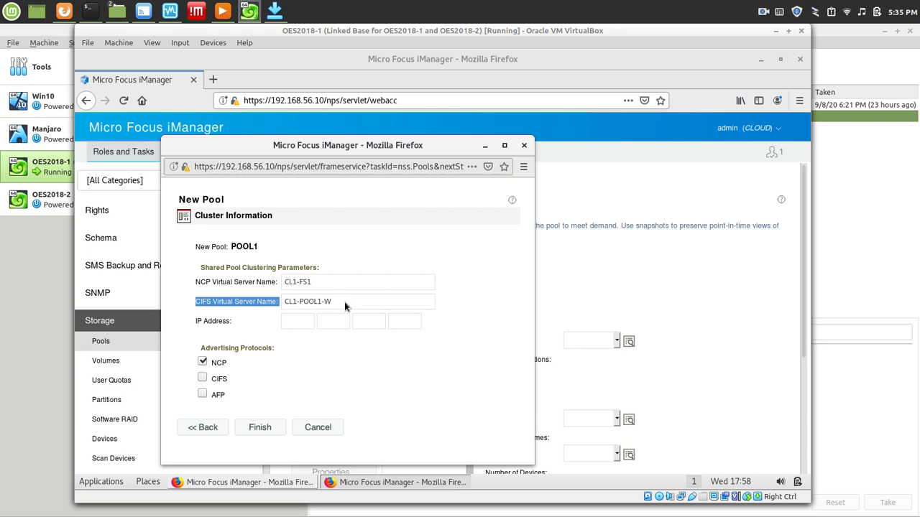
left_click(290, 327)
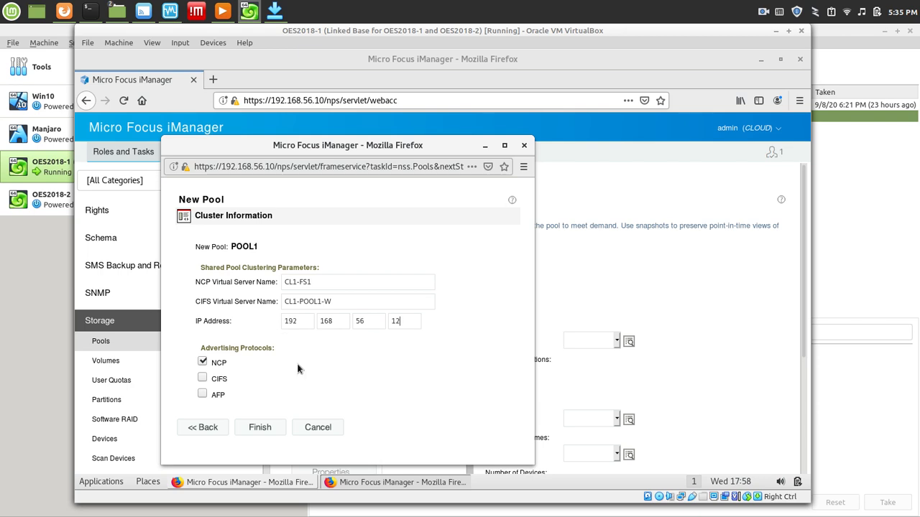
left_click(263, 432)
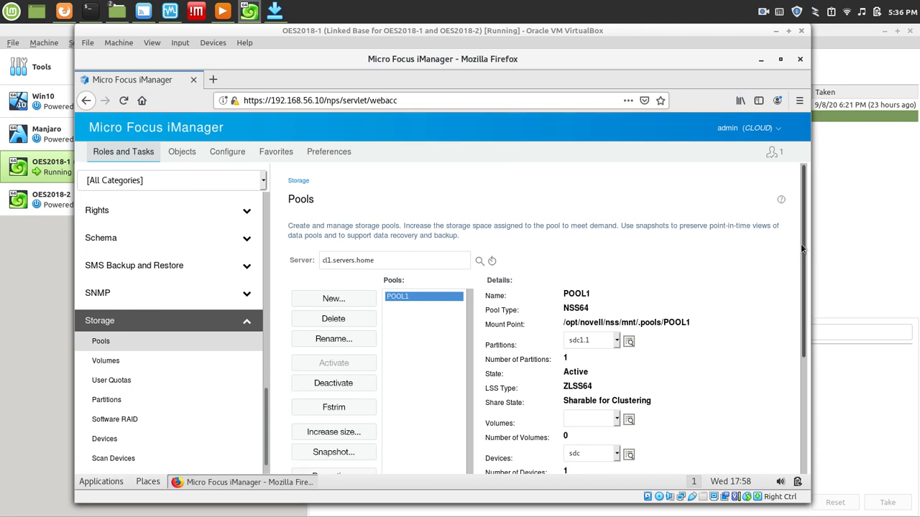
Review the details of POOL1, including its share state, device and space usage.
left_click_drag(801, 245, 817, 342)
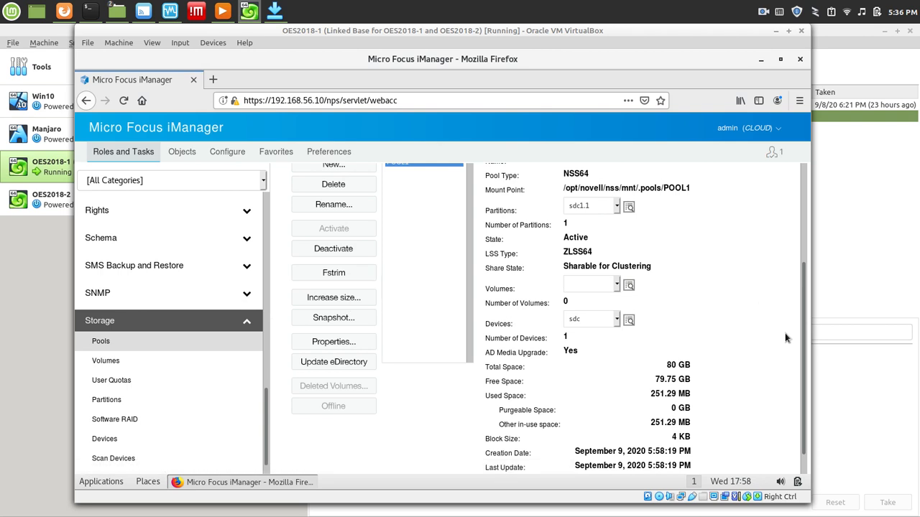
left_click_drag(806, 330, 833, 433)
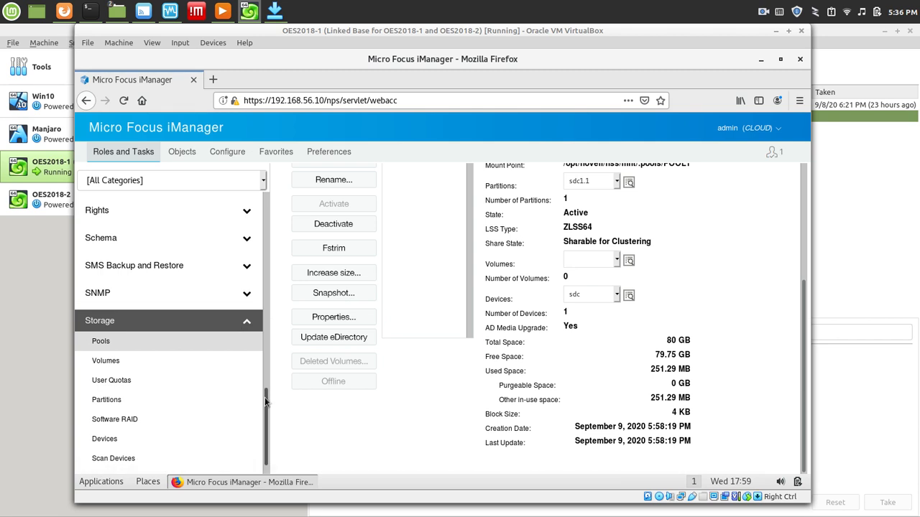
left_click_drag(265, 397, 256, 175)
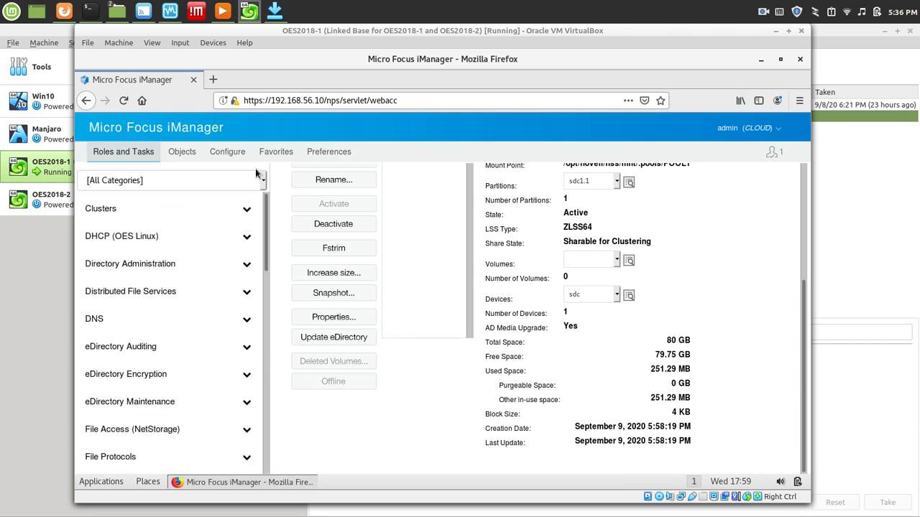
Browse the directory objects in servers.home and cl1.servers.home to examine the virtual server, pool and cluster resource objects, and return to home.
left_click(180, 152)
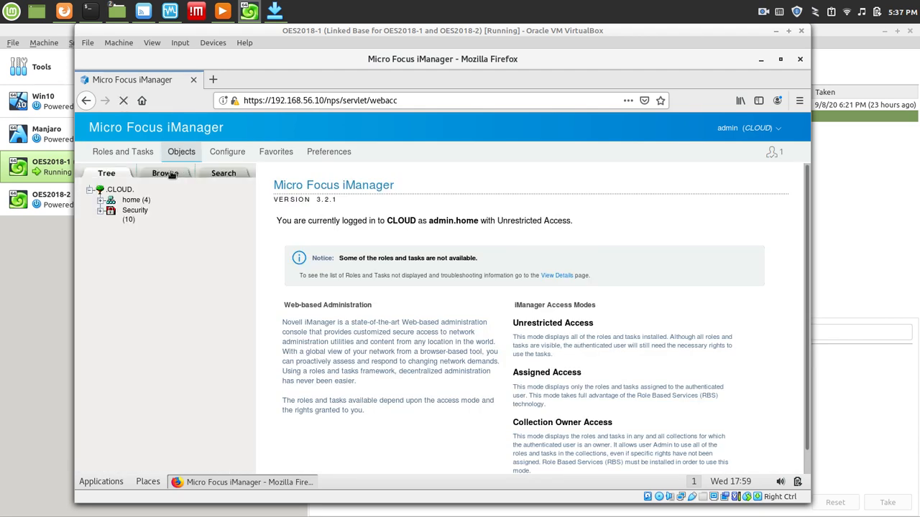
left_click(178, 174)
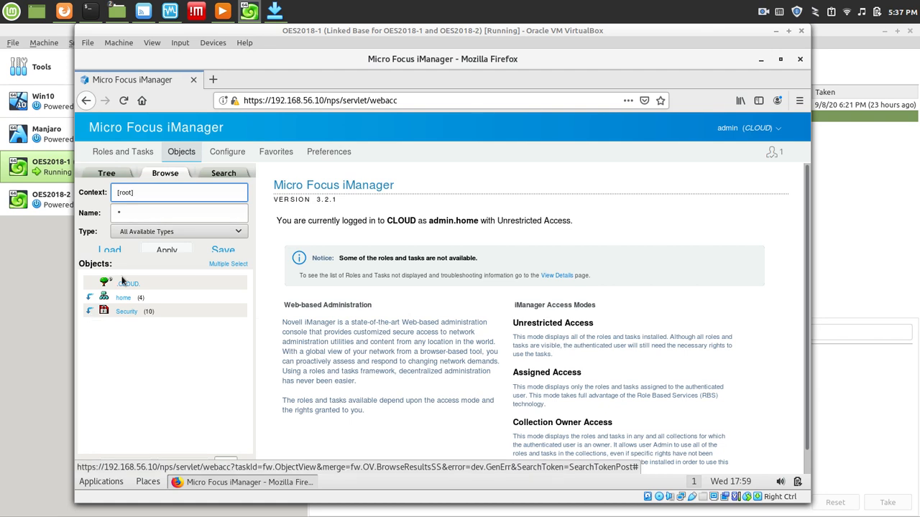
left_click(91, 298)
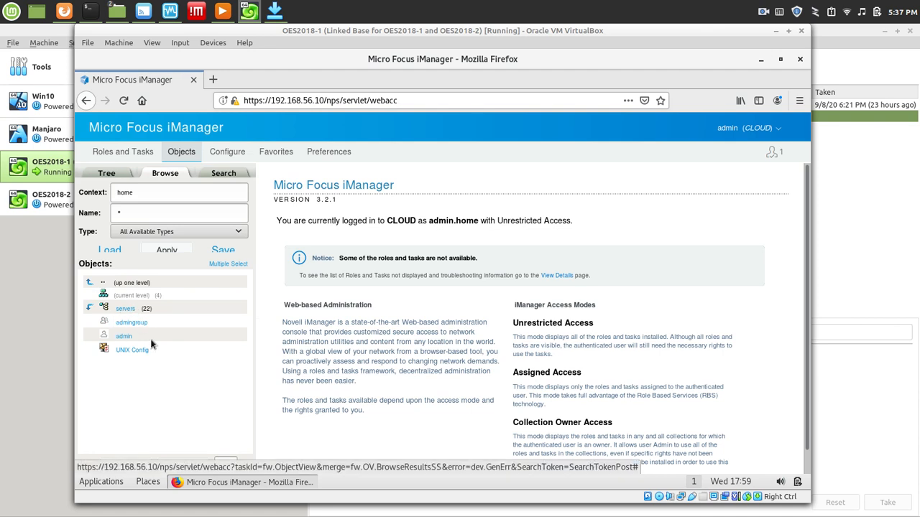
left_click(89, 309)
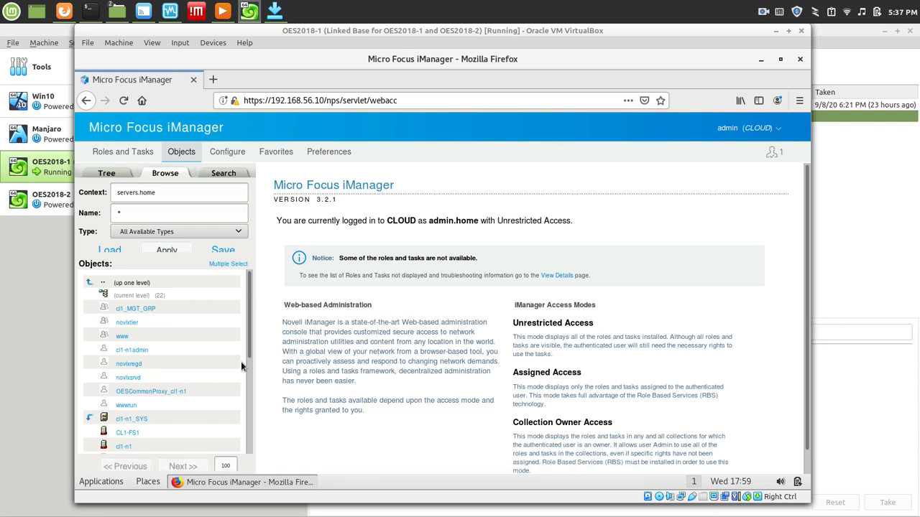
left_click_drag(252, 352, 257, 381)
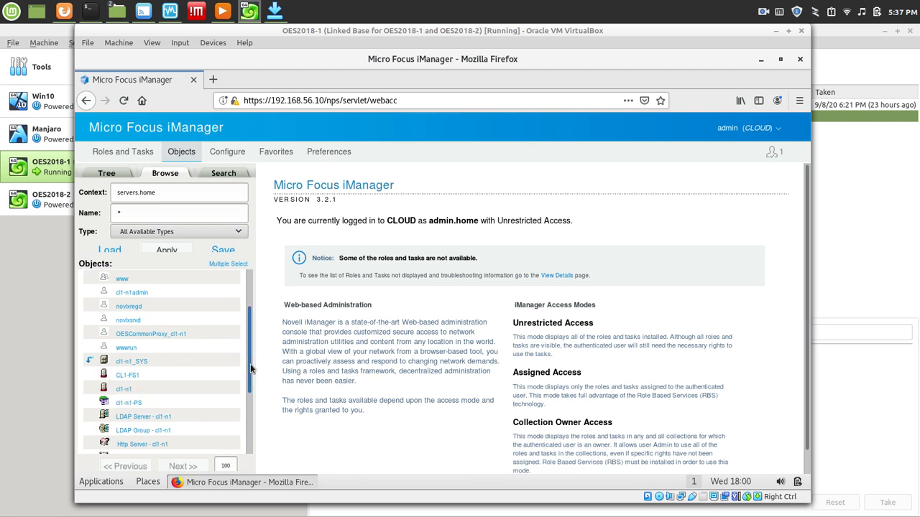
left_click_drag(250, 369, 251, 431)
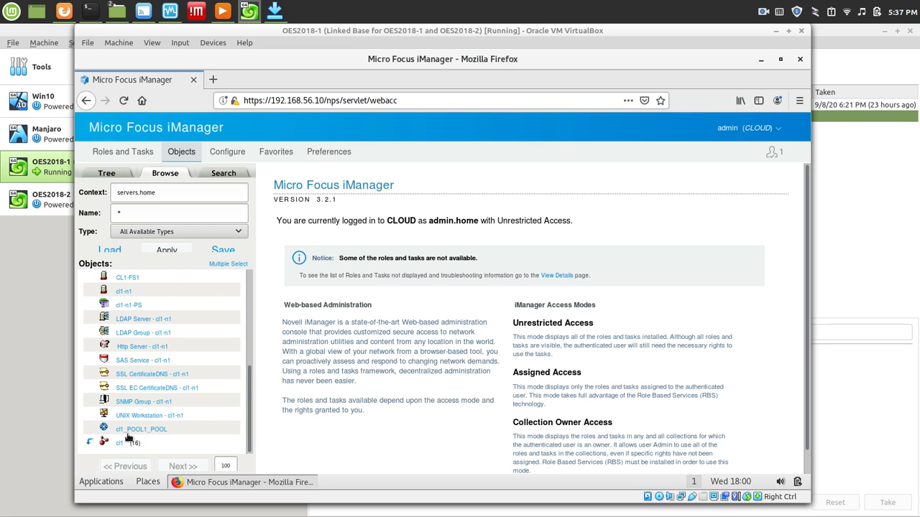
left_click(93, 445)
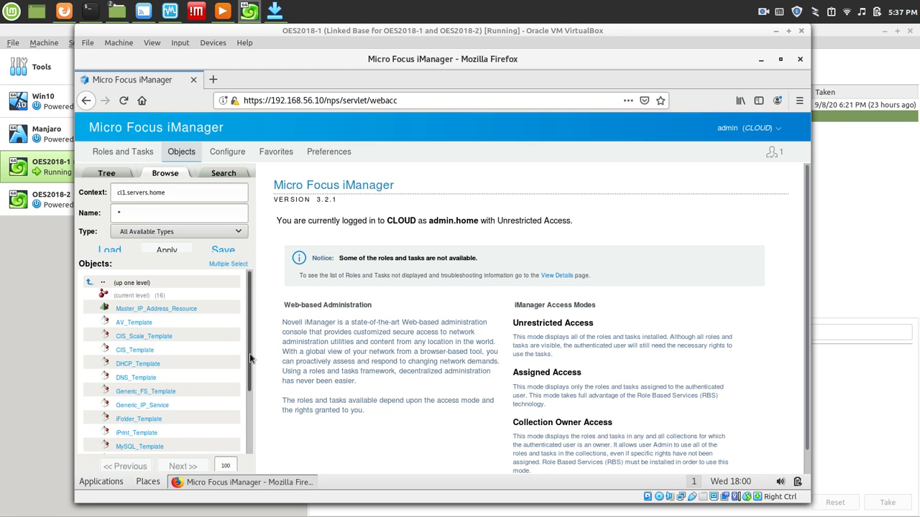
left_click_drag(251, 331, 238, 453)
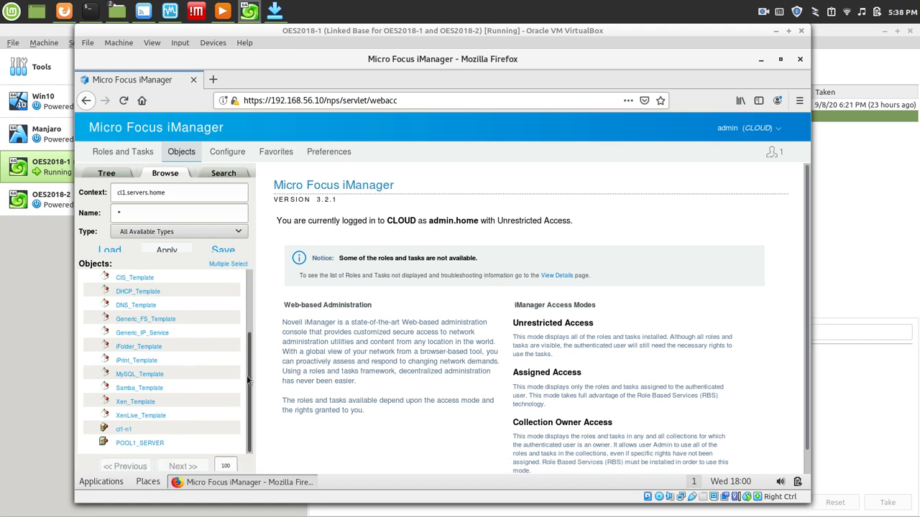
left_click_drag(250, 363, 264, 269)
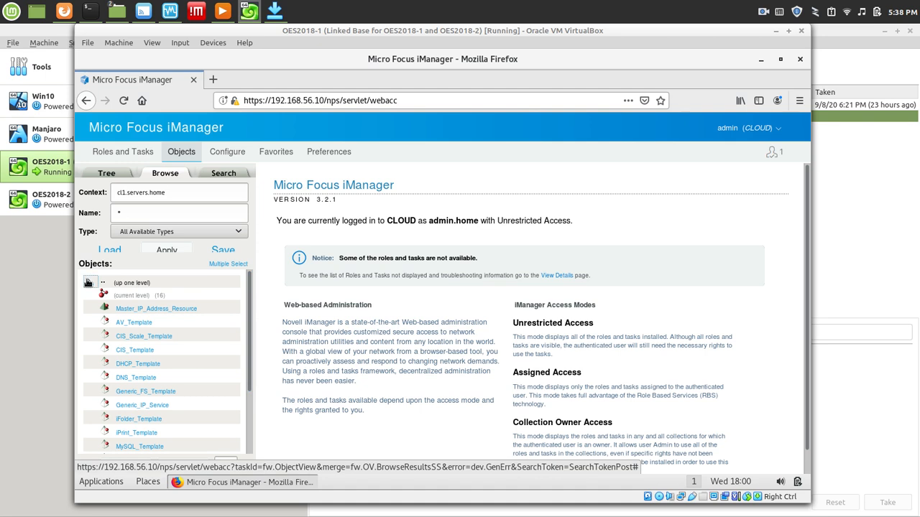
left_click(89, 283)
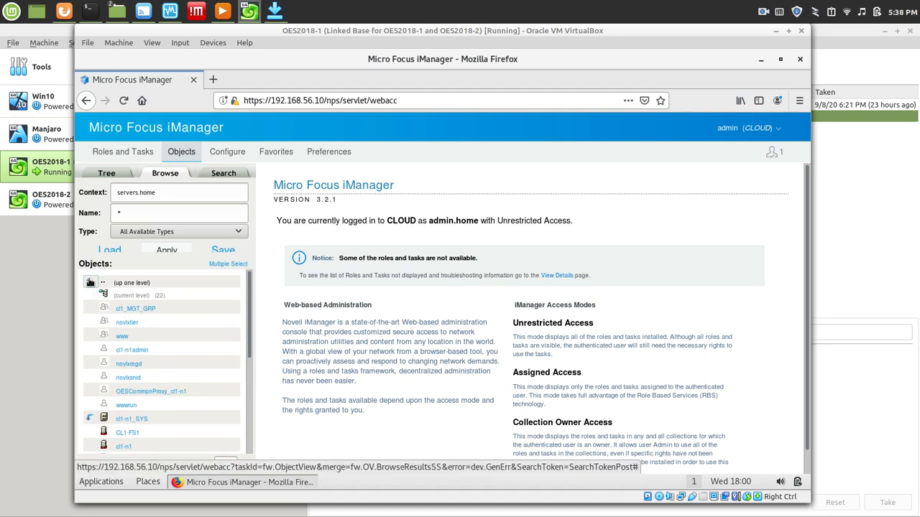
left_click(89, 284)
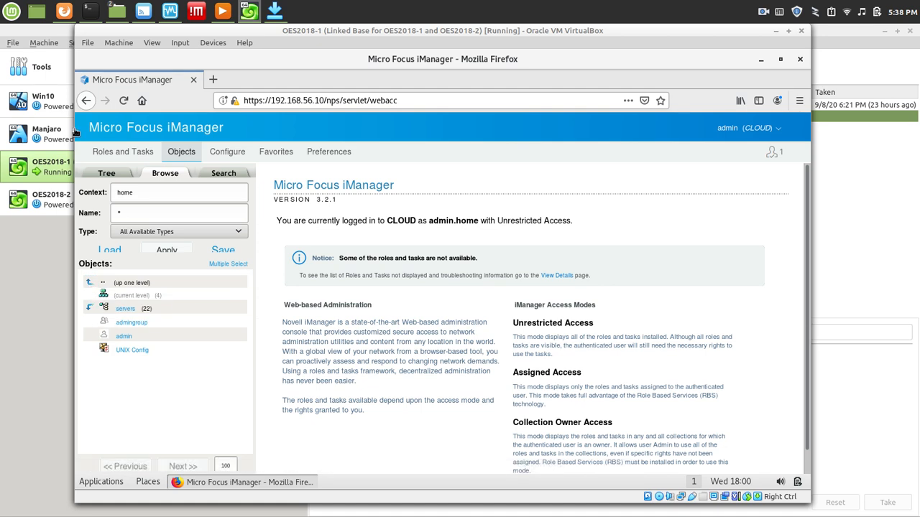
Open My Clusters to check the status, master node and node count of cl1.
left_click(144, 154)
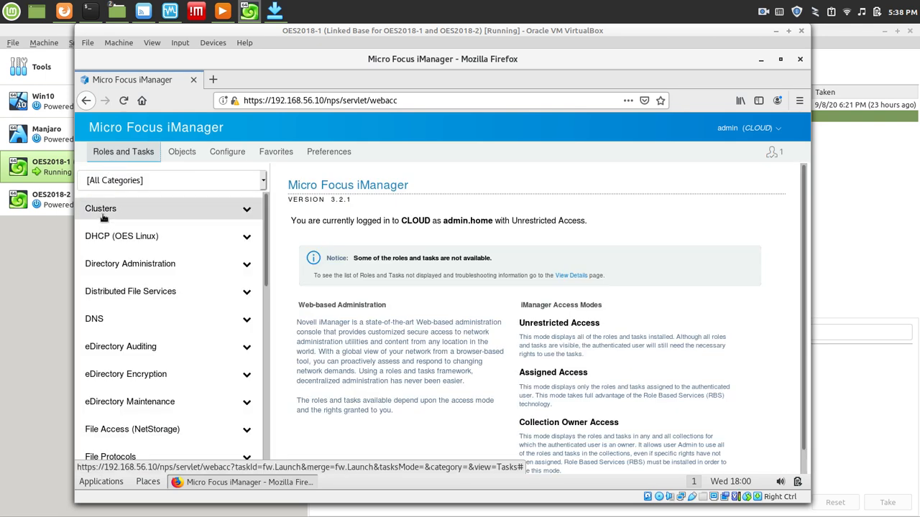
left_click(105, 212)
left_click(110, 230)
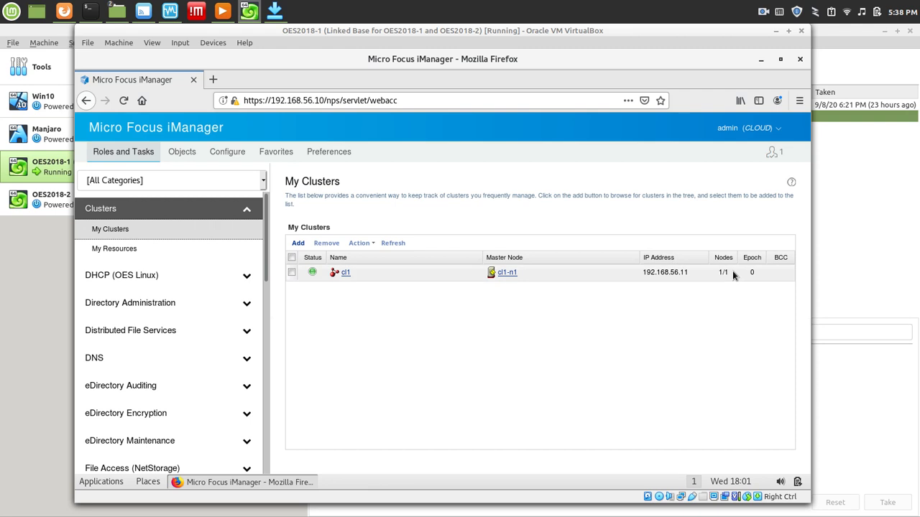
Search the tree for cluster resources and add POOL1_SERVER.cl1.servers.home to the My Resources list.
left_click(114, 249)
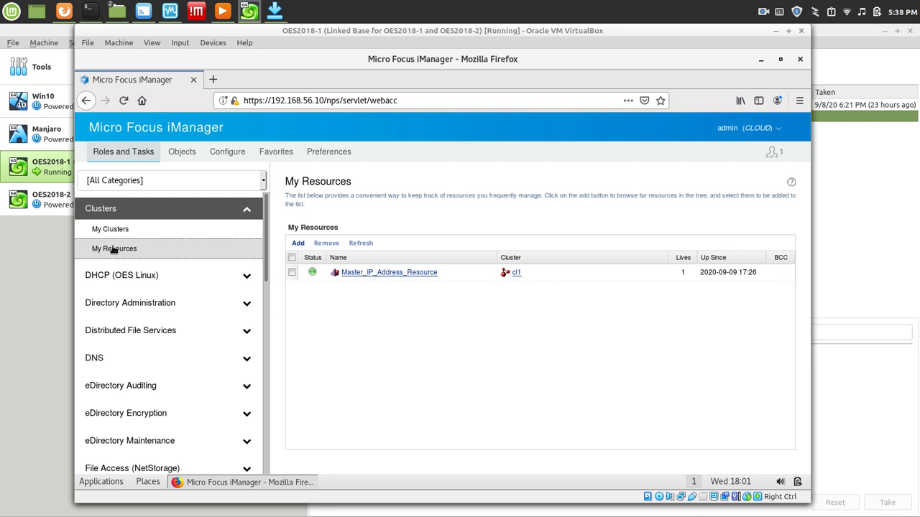
left_click(299, 244)
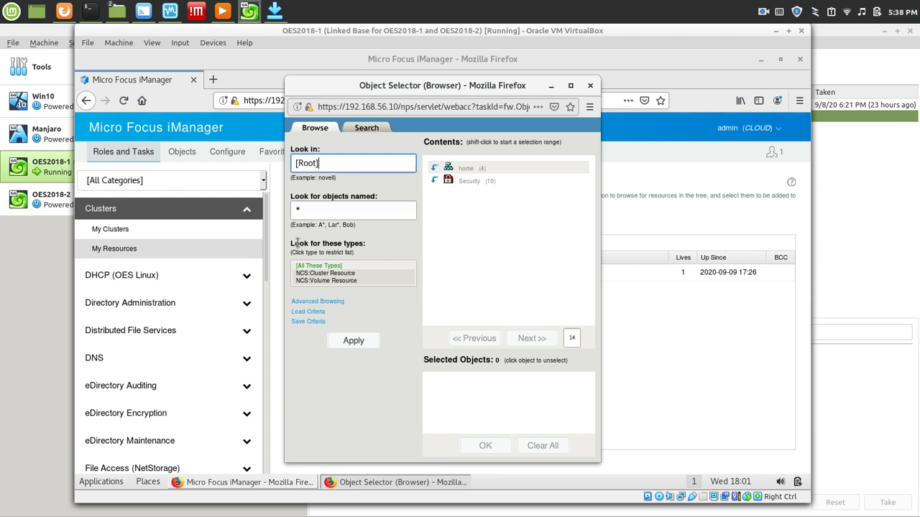
left_click(363, 130)
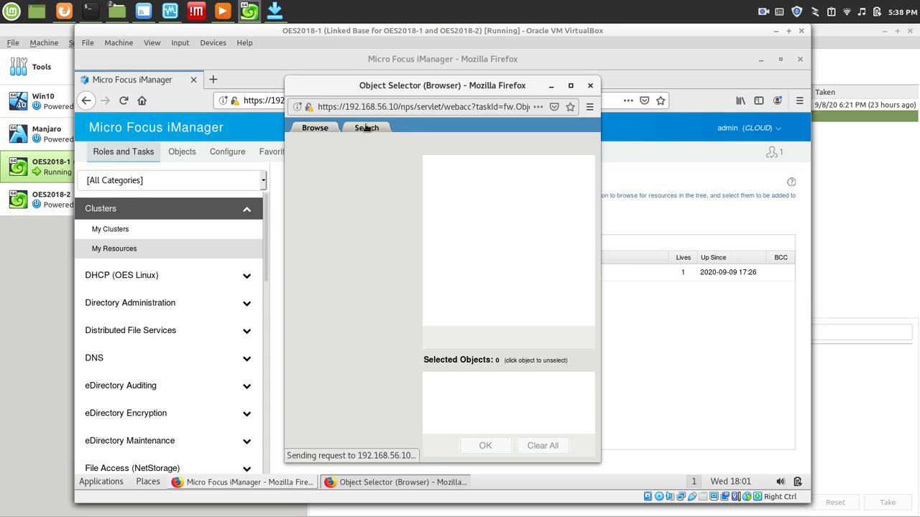
left_click(353, 345)
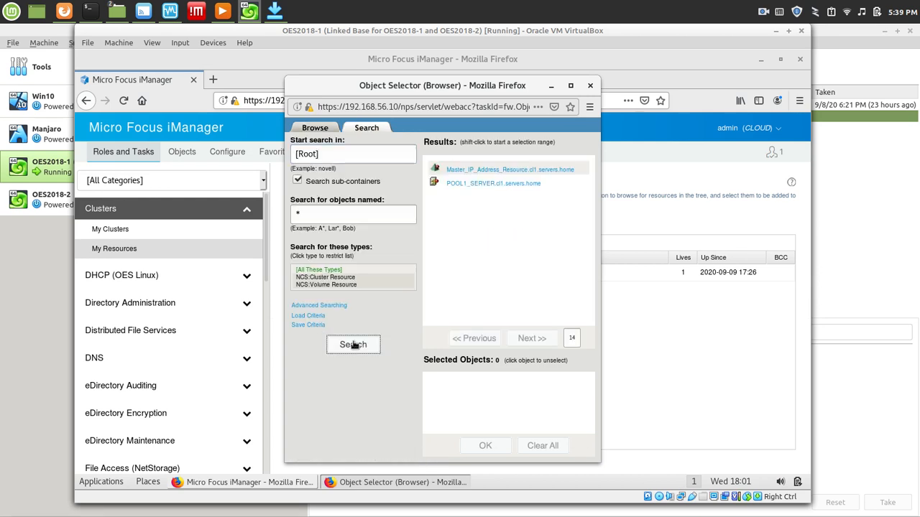
left_click(487, 184)
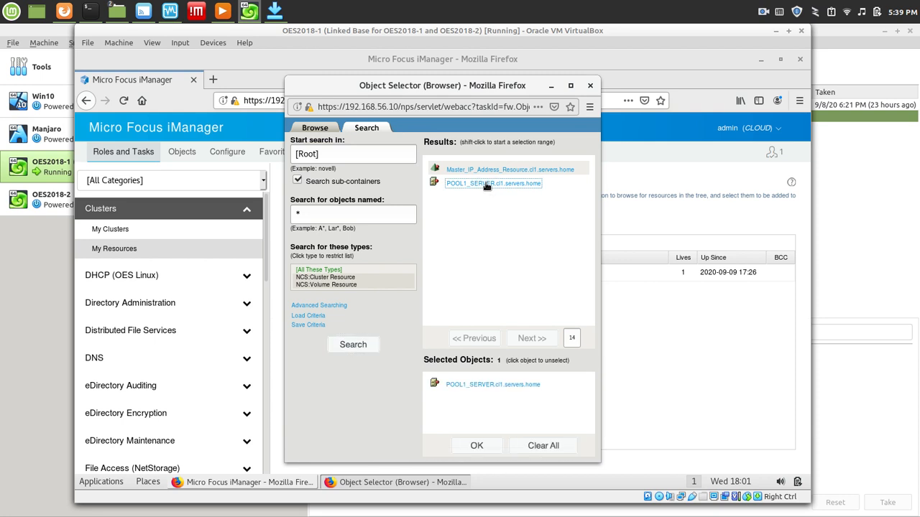
left_click(475, 445)
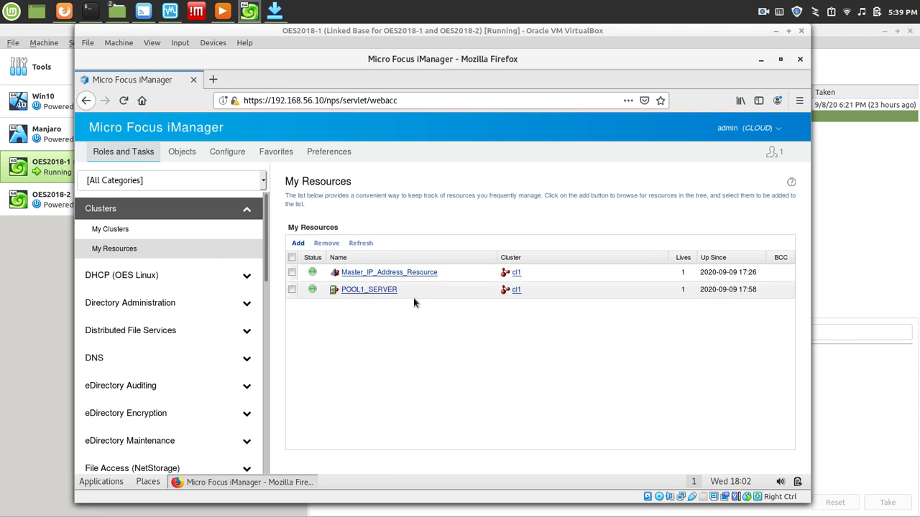
Open the POOL1_SERVER properties and examine its policies and the lines of its load script.
left_click(363, 290)
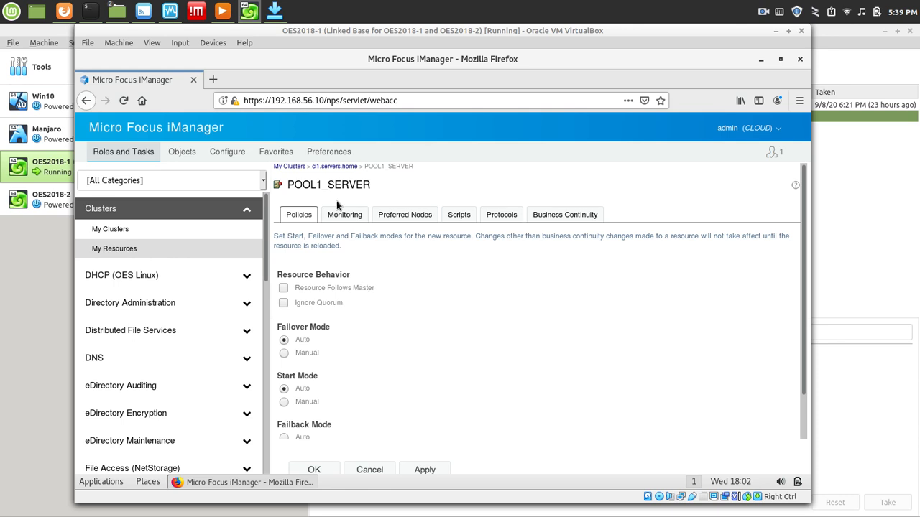
left_click(459, 217)
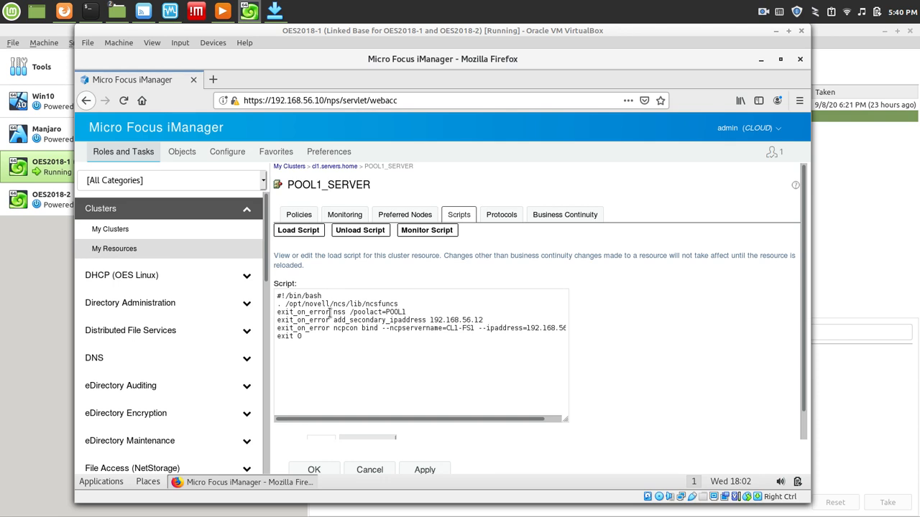
left_click(430, 328)
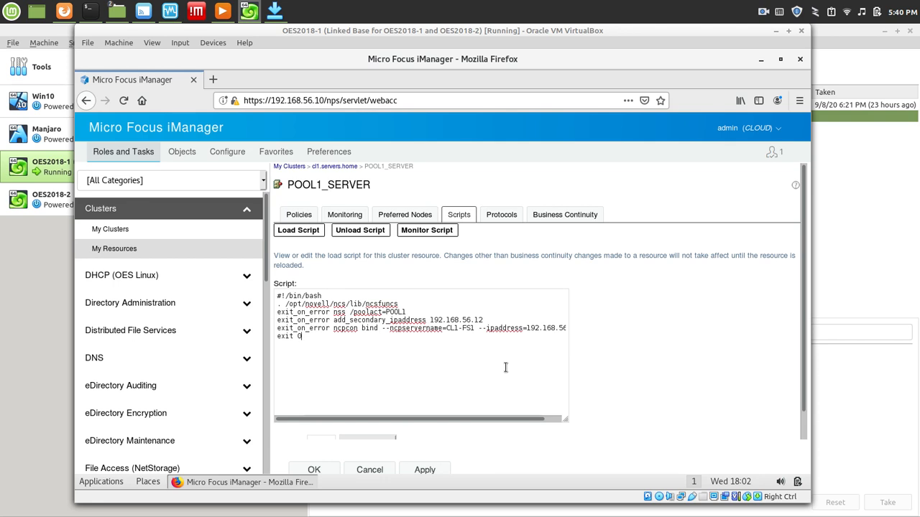
key("Up")
key("End")
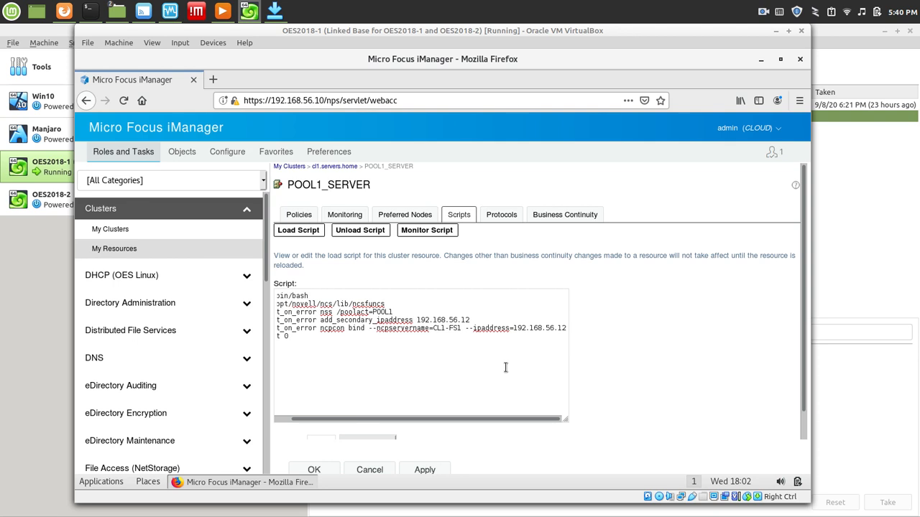
key("Left")
key("Left")
key("Left")
key("Left")
key("Left")
key("Left")
key("Left")
key("Left")
key("Left")
key("Left")
key("Left")
key("Left")
key("Left")
key("Left")
key("Left")
key("Left")
key("Left")
key("Left")
key("Left")
key("Left")
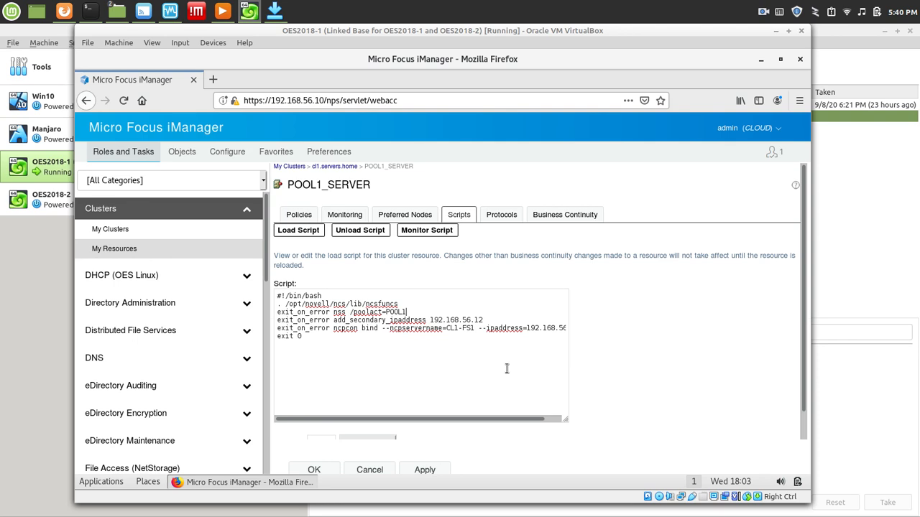
left_click(506, 369)
Review POOL1_SERVER's unload script and protocol settings, and leave its properties without saving.
left_click(364, 230)
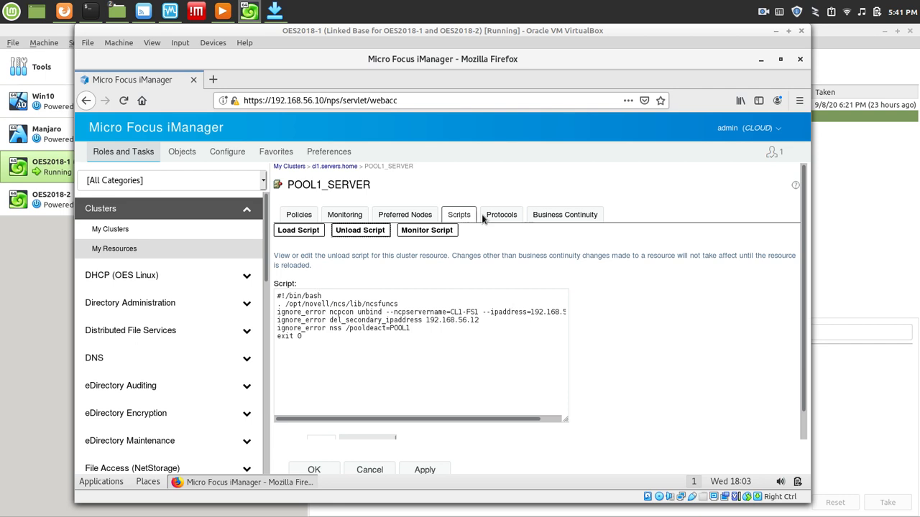
left_click(502, 217)
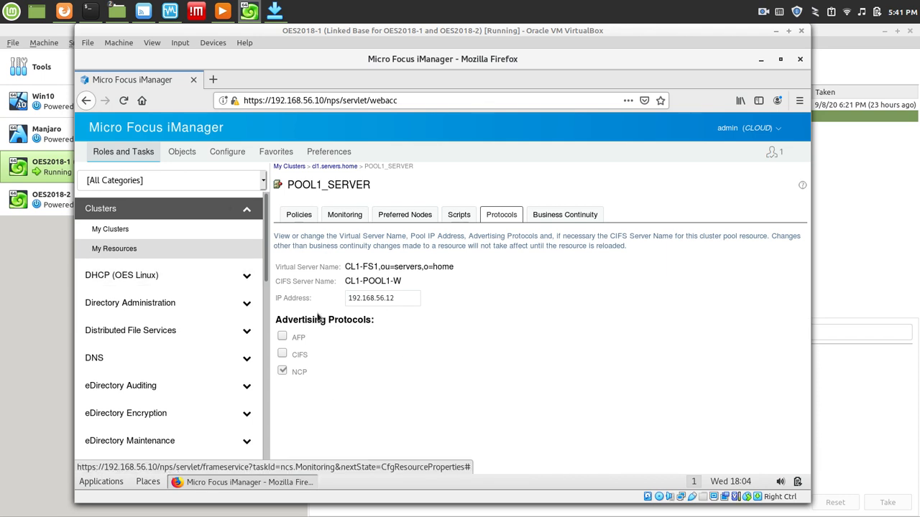
left_click(367, 471)
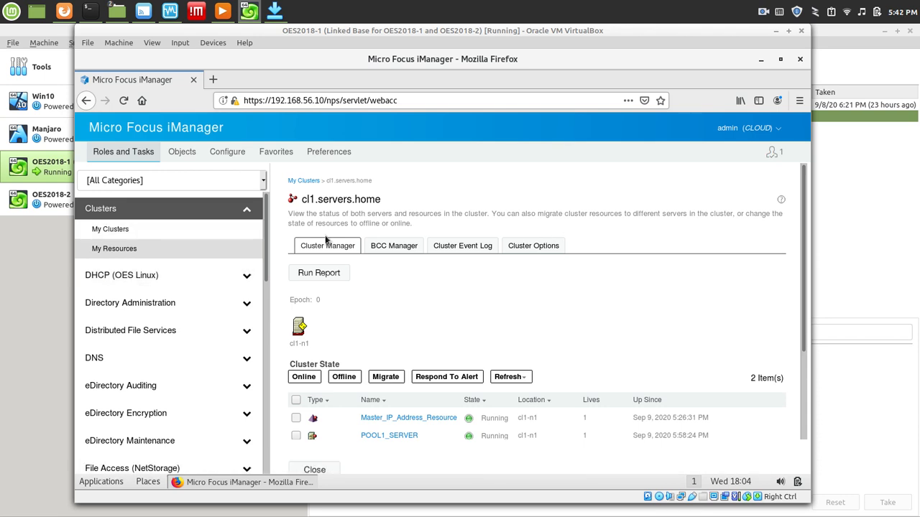
Open cluster cl1 from My Clusters and examine the state and location of its resources, selecting POOL1_SERVER.
left_click(131, 249)
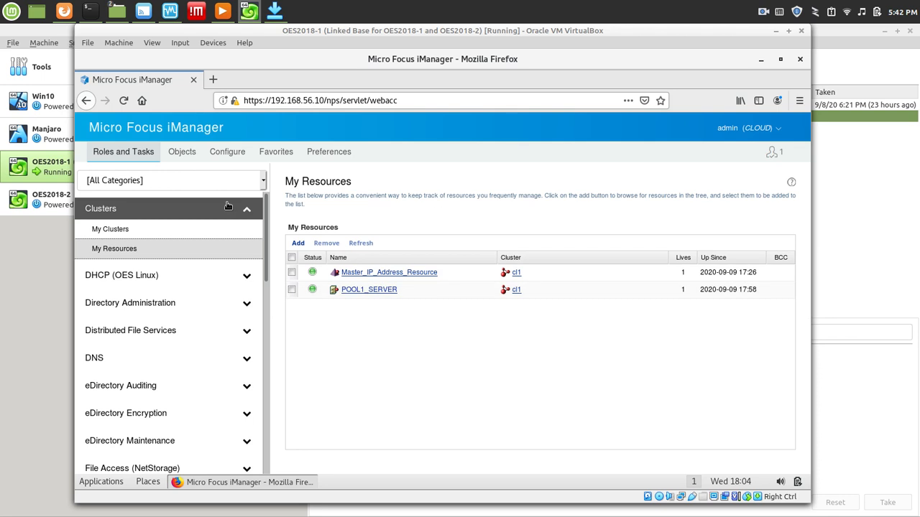
left_click(111, 229)
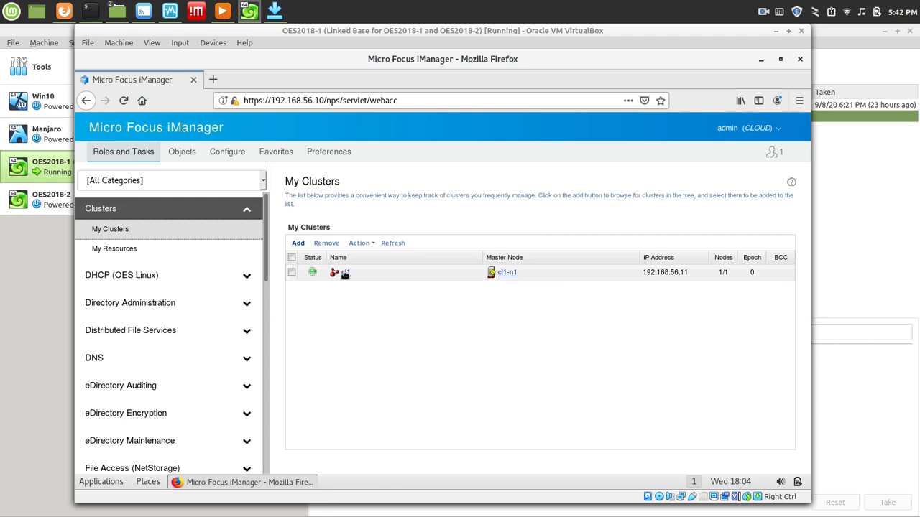
left_click(345, 273)
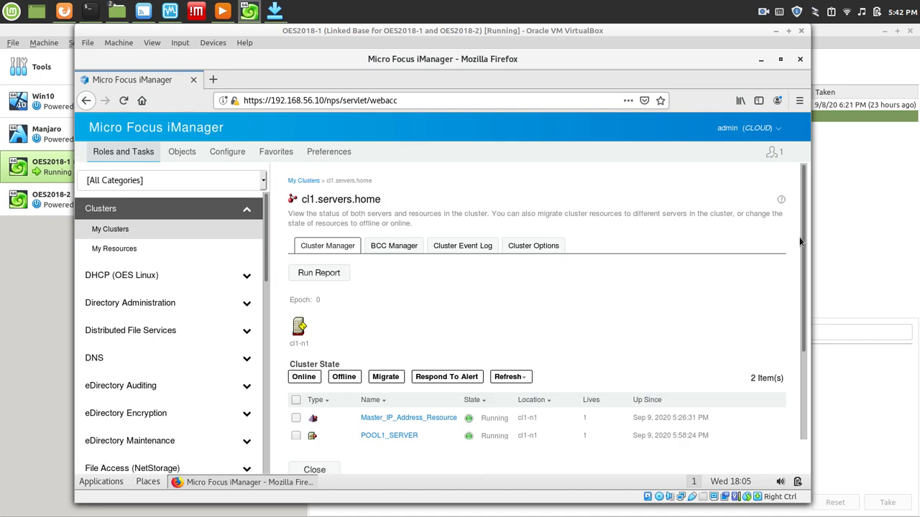
left_click_drag(800, 237, 807, 353)
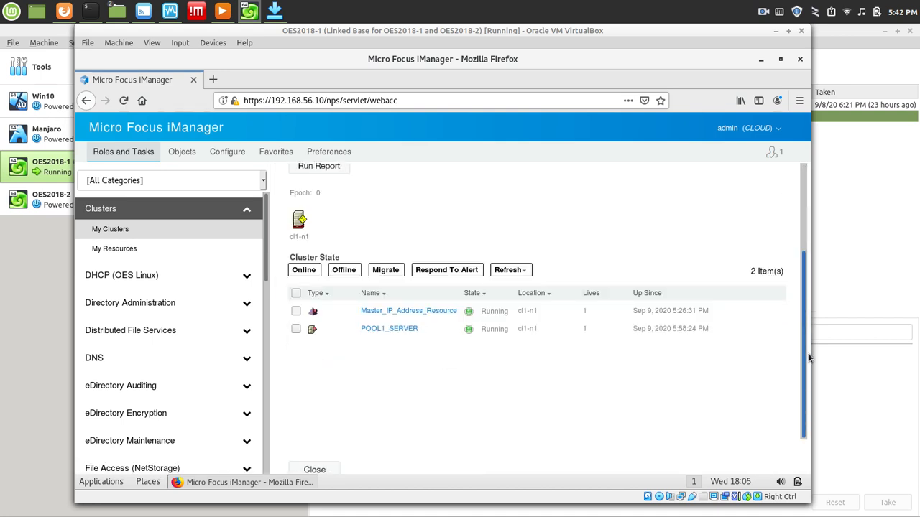
left_click(296, 329)
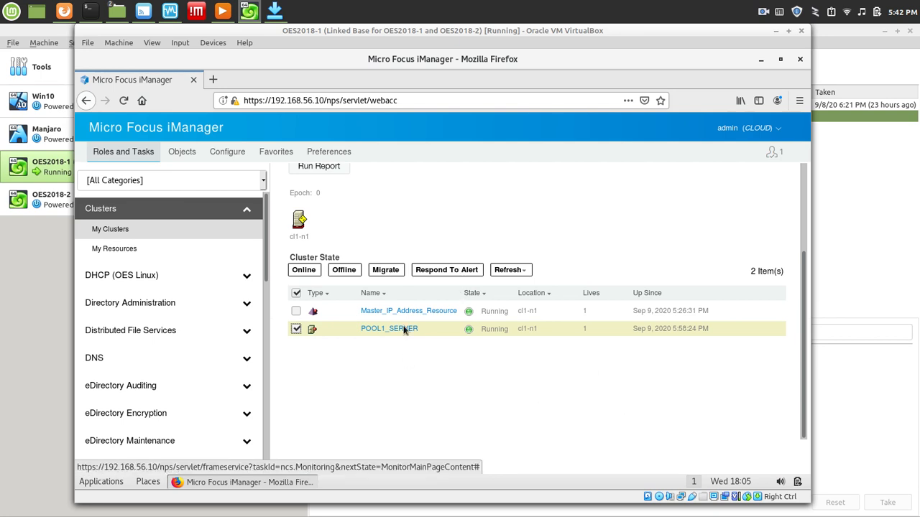
left_click_drag(803, 382, 795, 256)
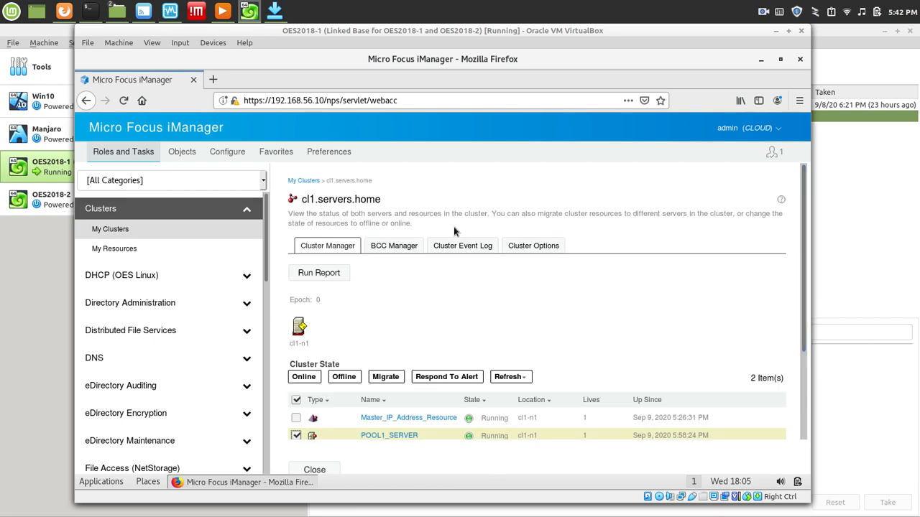
Review the event log of cl1 for POOL1_SERVER events and return to My Clusters.
left_click(466, 246)
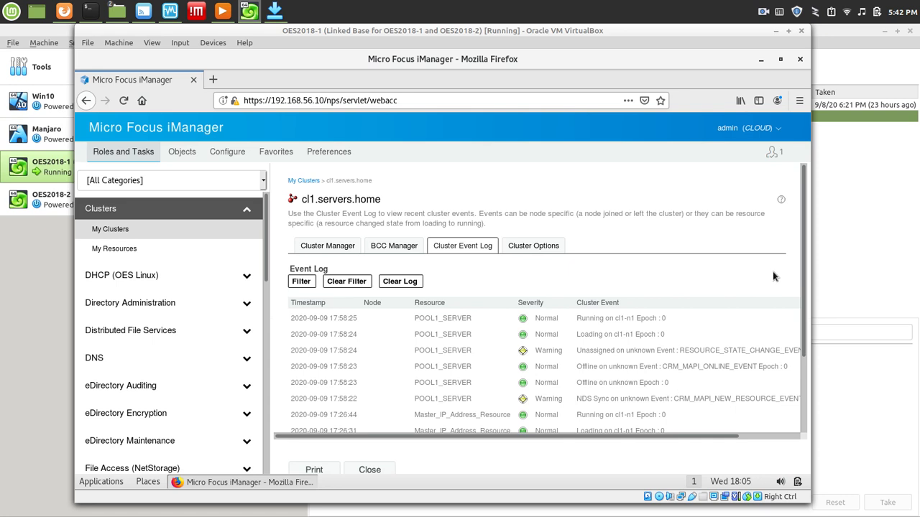
left_click_drag(804, 228, 793, 172)
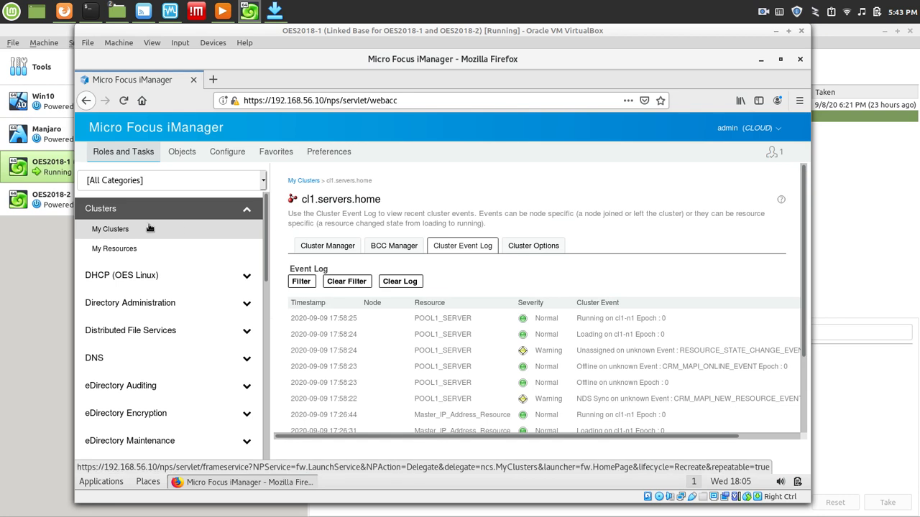
left_click(100, 228)
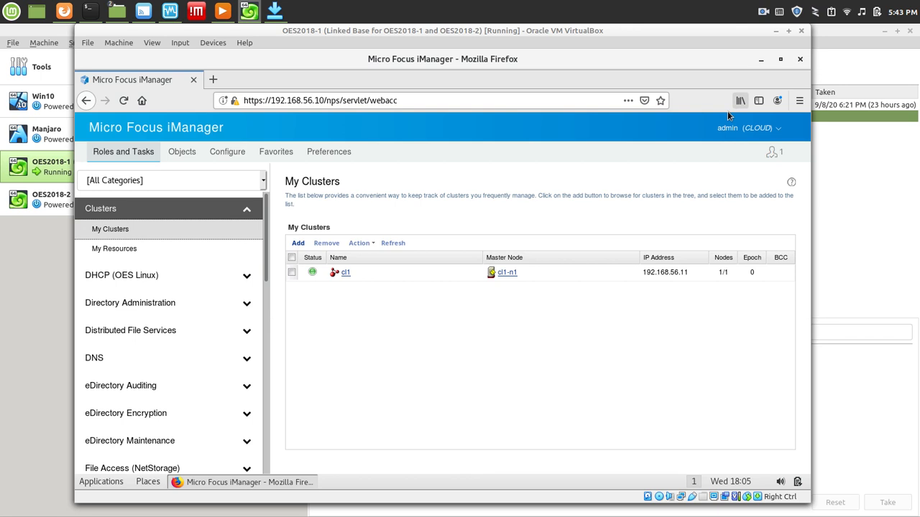
Minimize the browser, open a maximized terminal on the server desktop, and ping the pool's address 192.168.56.12 for a few replies.
left_click(761, 60)
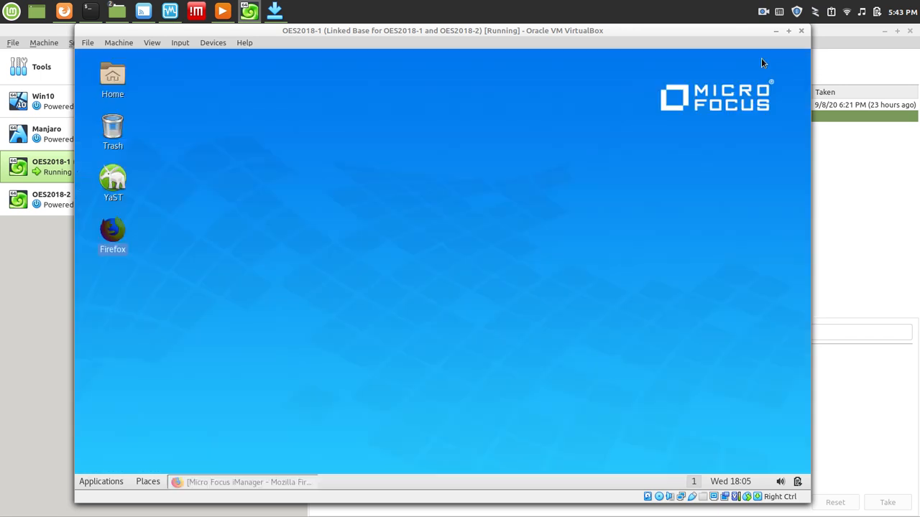
right_click(256, 128)
left_click(326, 252)
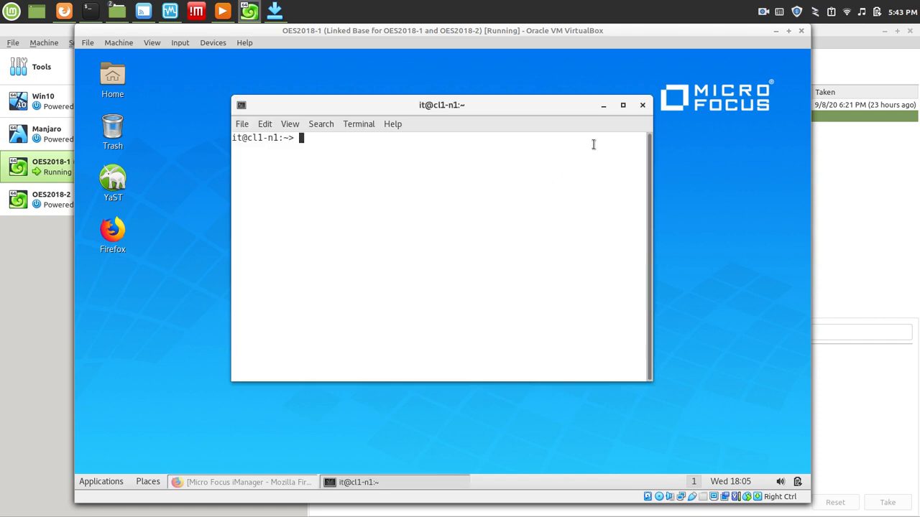
left_click(622, 106)
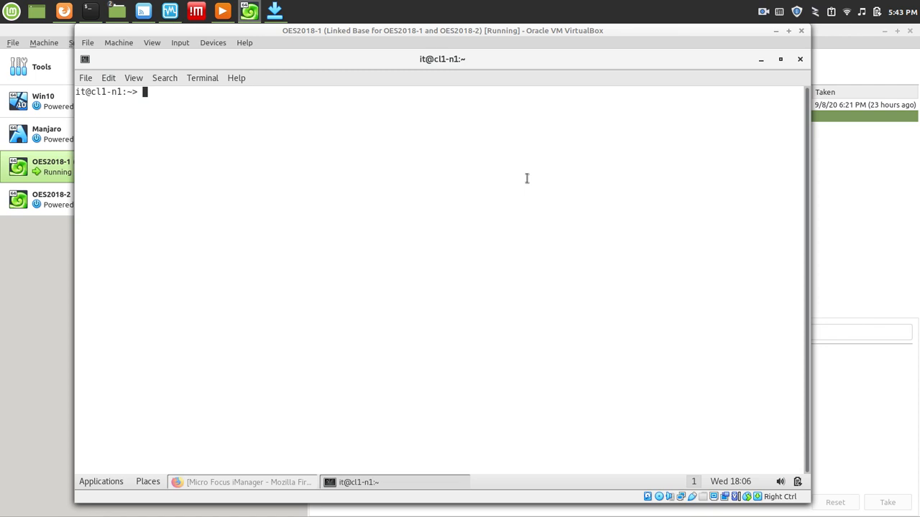
type("ping 192.168.56.12")
key("Return")
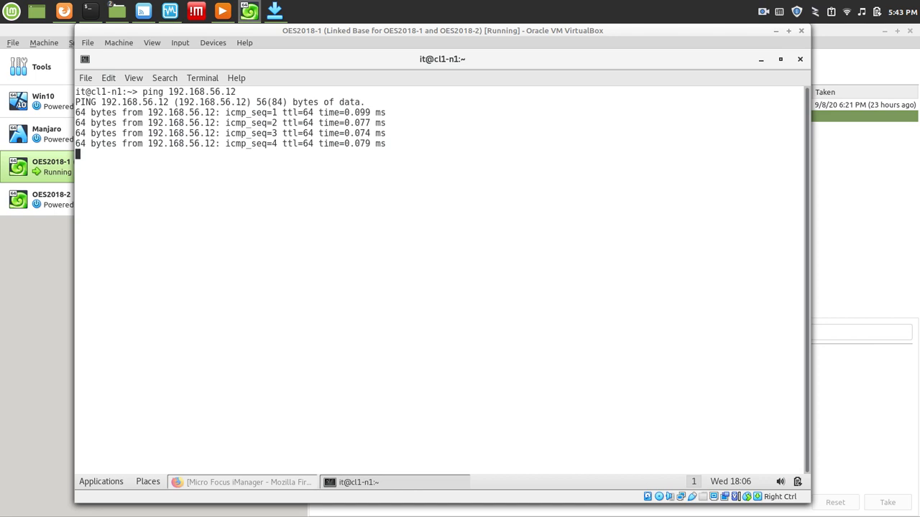
key("ctrl+c")
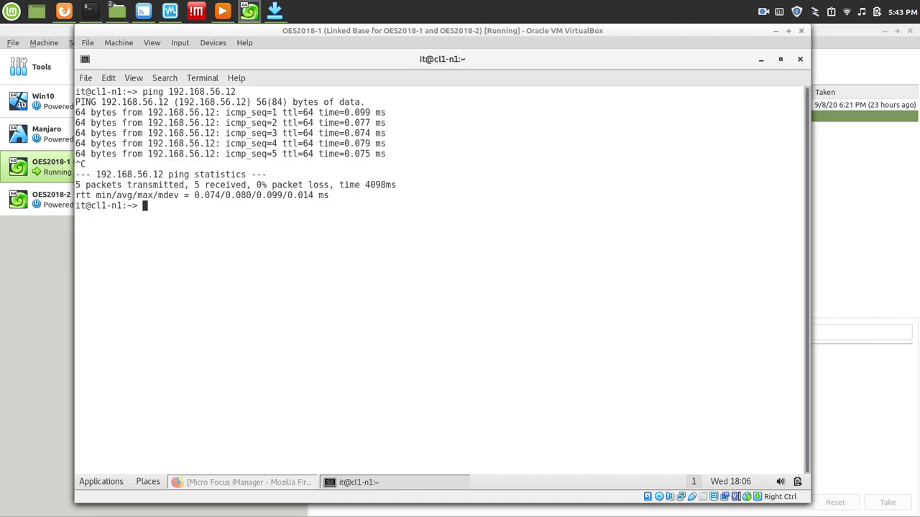
Start the nsscon console from a root shell opened with sudo -i and the root password, and page through its startup log.
type("nsscon")
key("Return")
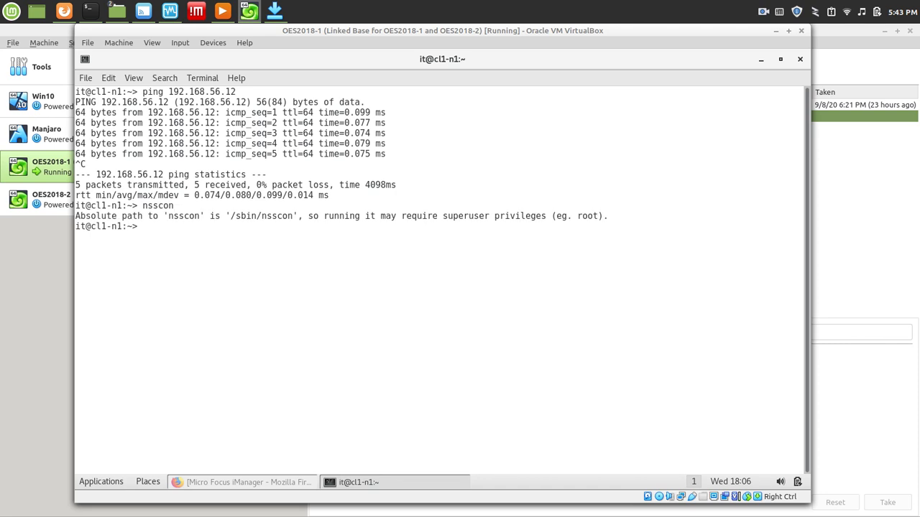
type("sudo -i")
key("Return")
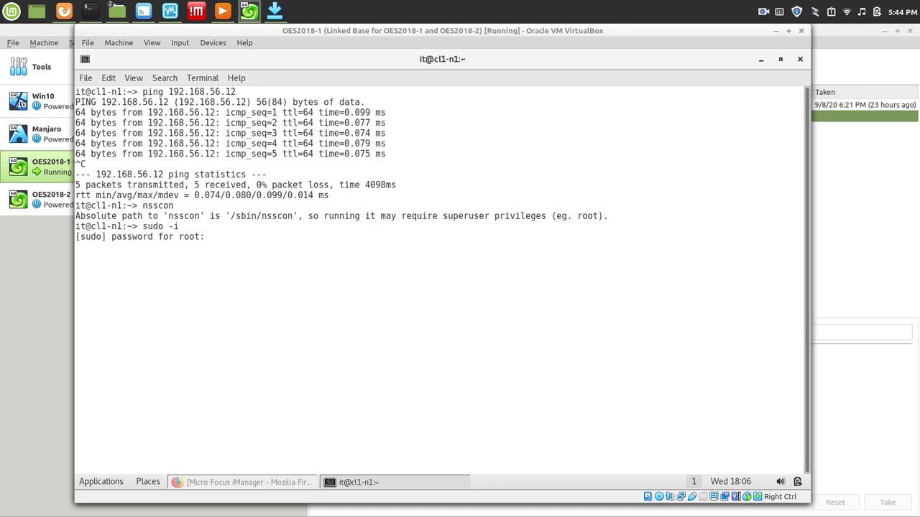
key("Return")
type("nsscon")
key("Return")
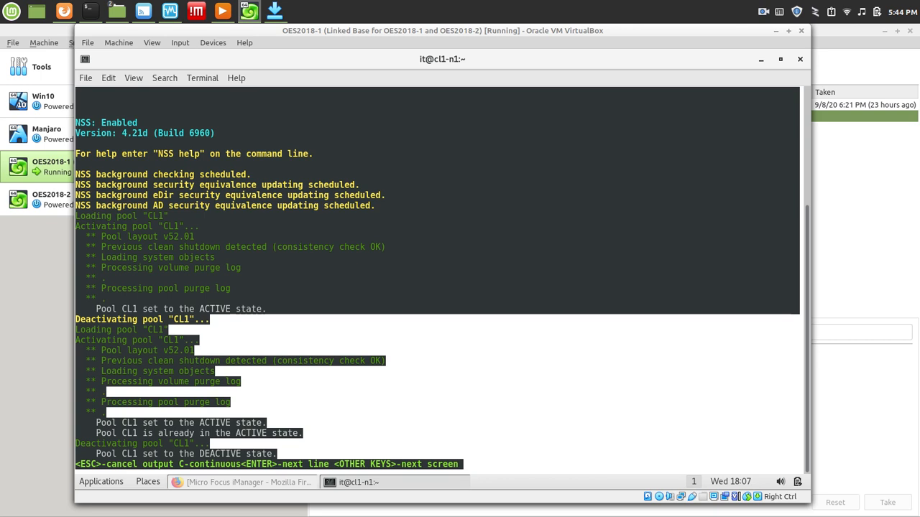
key("space")
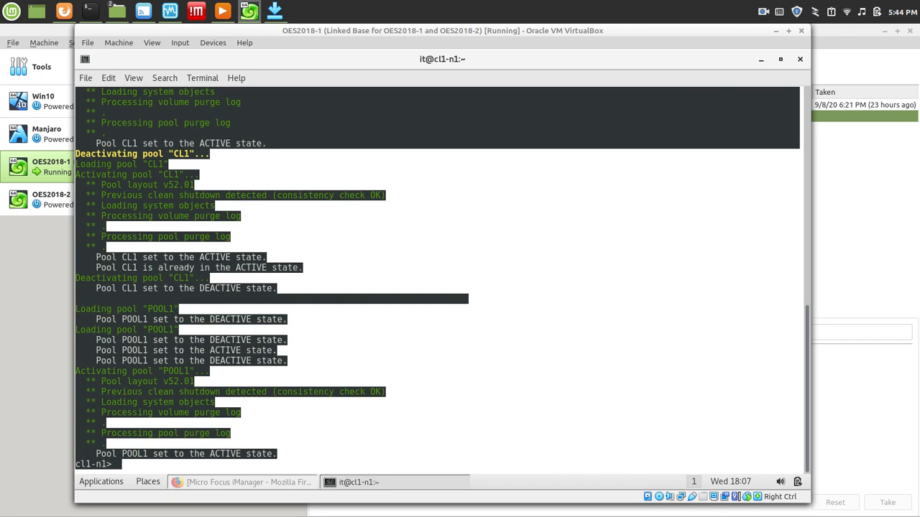
key("Return")
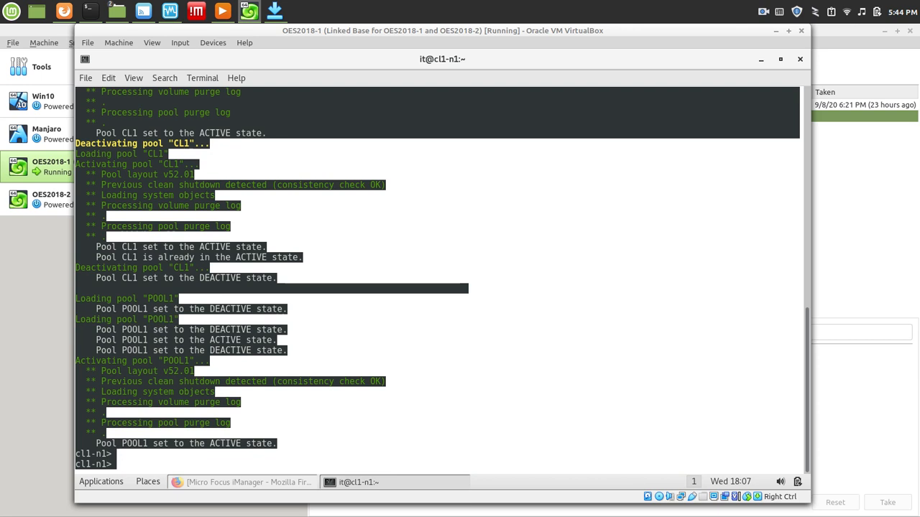
List the NSS pools and volumes in nsscon with the pools and volumes commands.
type("pools")
key("Return")
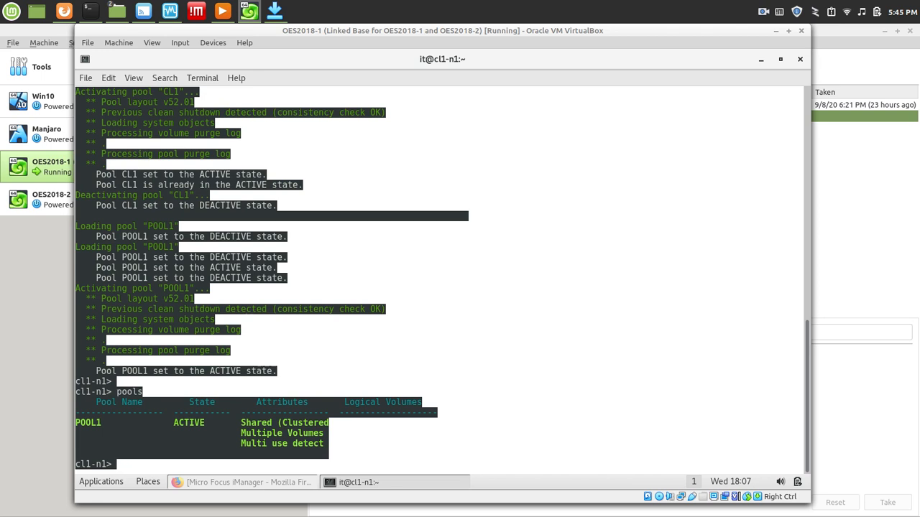
type("vol")
type("umes")
key("Return")
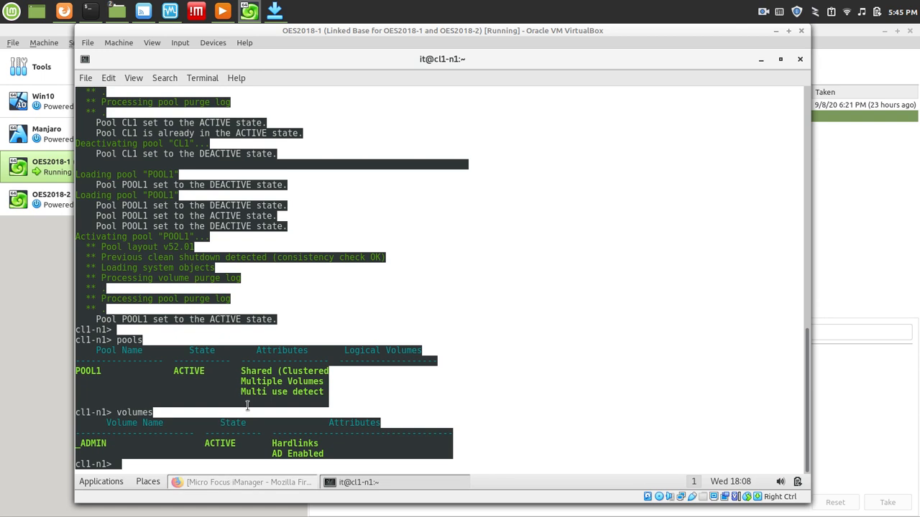
Switch to iManager in Firefox and open the Storage Volumes page for the cluster server cl1.servers.home.
left_click(232, 482)
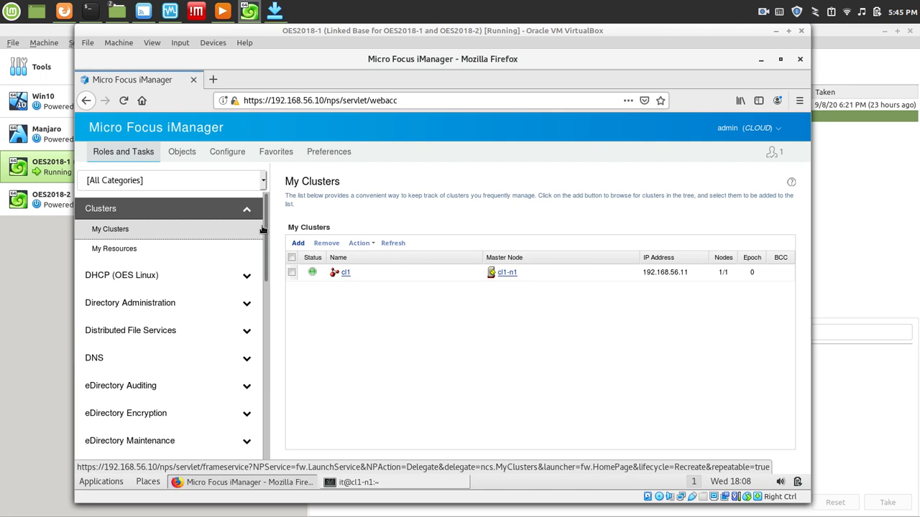
left_click_drag(263, 228, 267, 413)
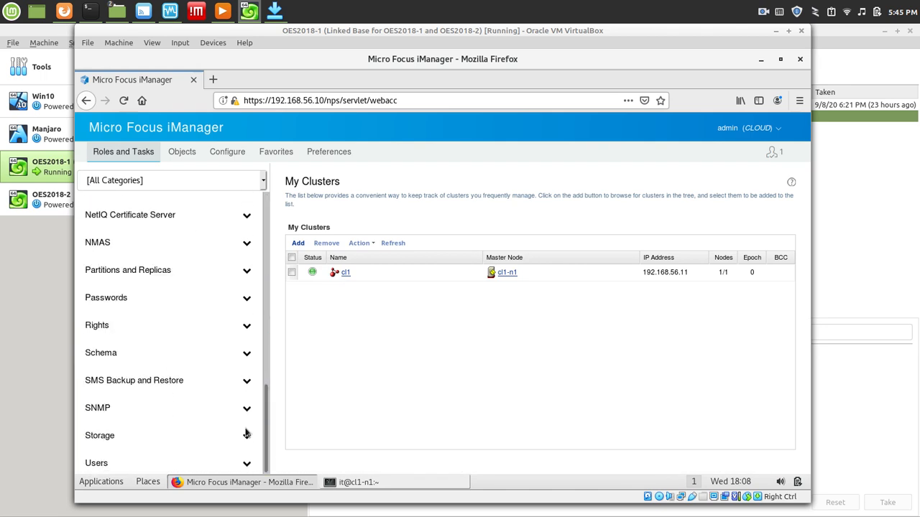
left_click(163, 434)
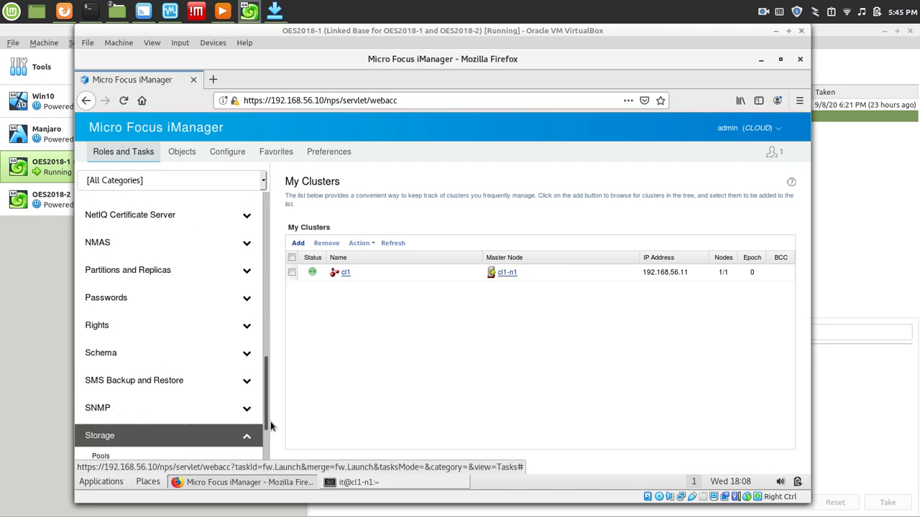
left_click_drag(266, 401, 259, 457)
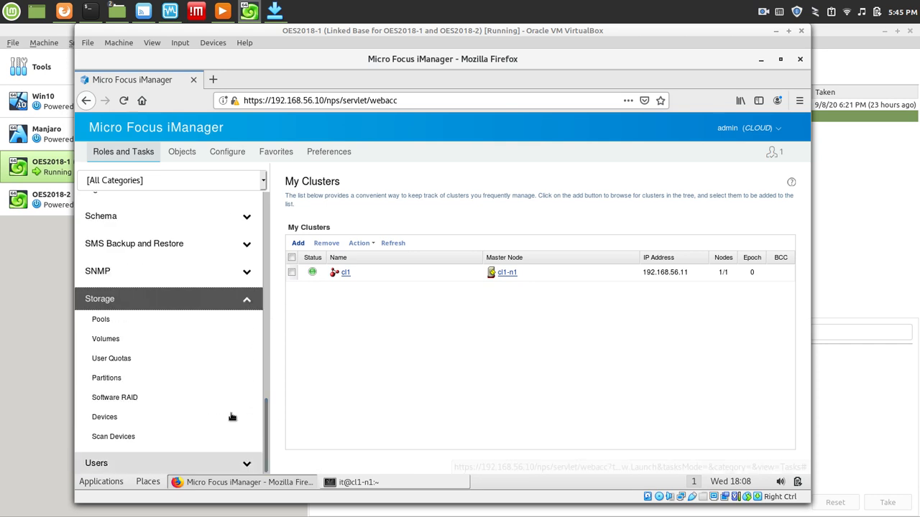
left_click(105, 339)
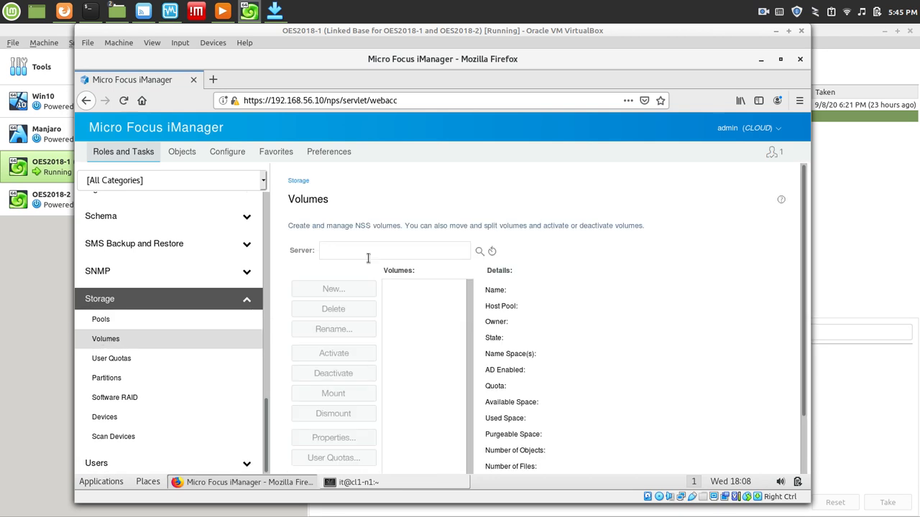
left_click(492, 252)
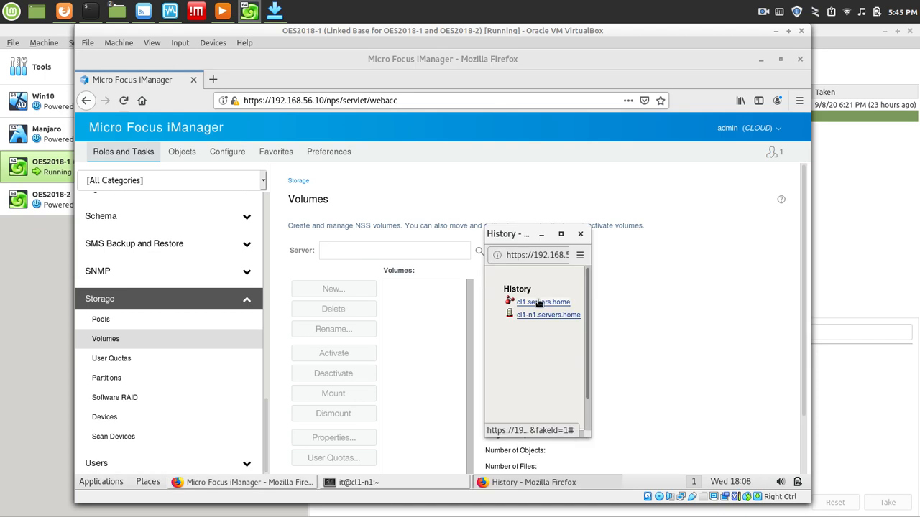
left_click(539, 301)
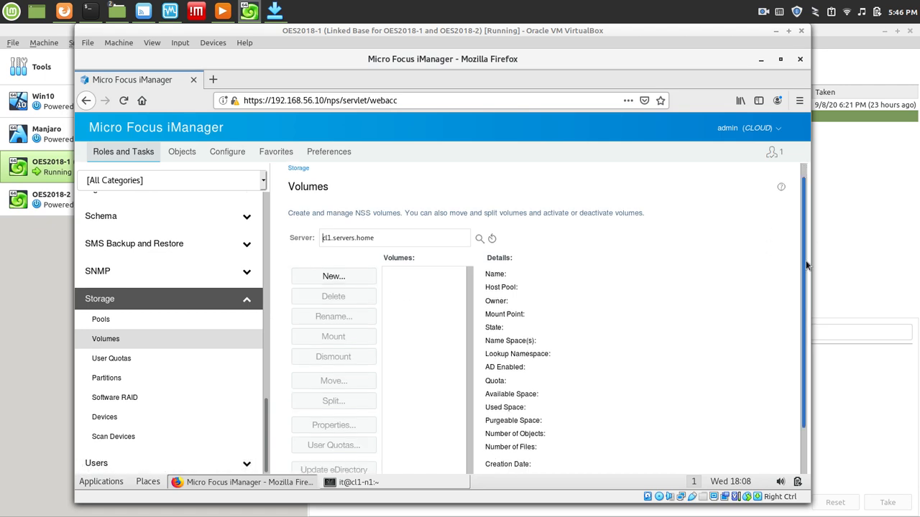
scroll(805, 260, "down", 2)
scroll(807, 270, "up", 2)
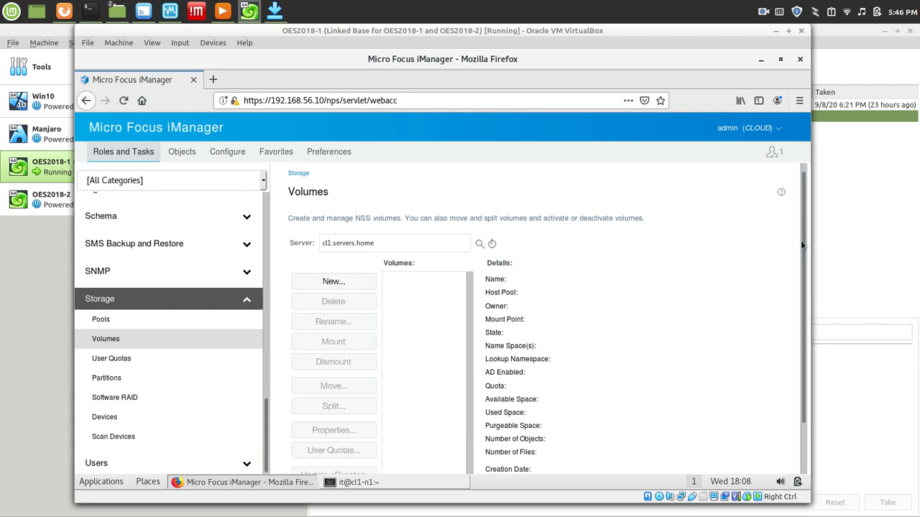
Start a new volume on the cluster, name it PICTURES, and continue to the pool and quota selection.
left_click(347, 287)
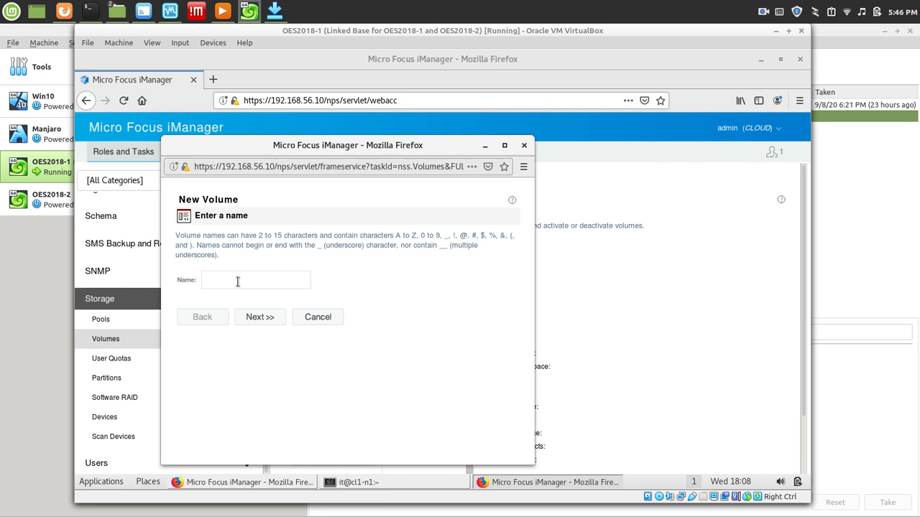
type("picture")
key("BackSpace")
key("BackSpace")
key("BackSpace")
key("BackSpace")
key("BackSpace")
key("BackSpace")
key("BackSpace")
type("PICTURE")
type("S")
left_click(260, 317)
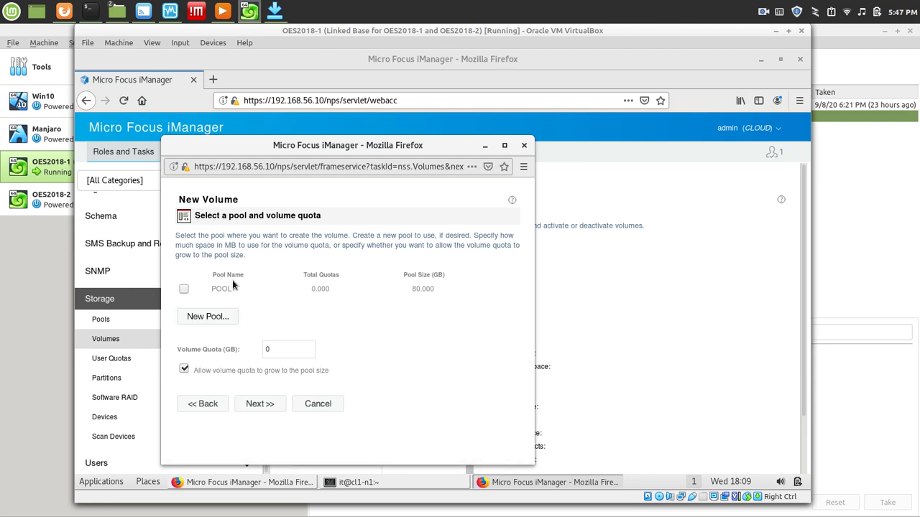
Select POOL1 for the new volume, disallow quota growth to the pool size, and try a volume quota of 10G.
left_click(184, 289)
left_click(184, 370)
left_click(270, 350)
key("BackSpace")
type("10G")
key("BackSpace")
type("0")
key("BackSpace")
type("G")
left_click(260, 408)
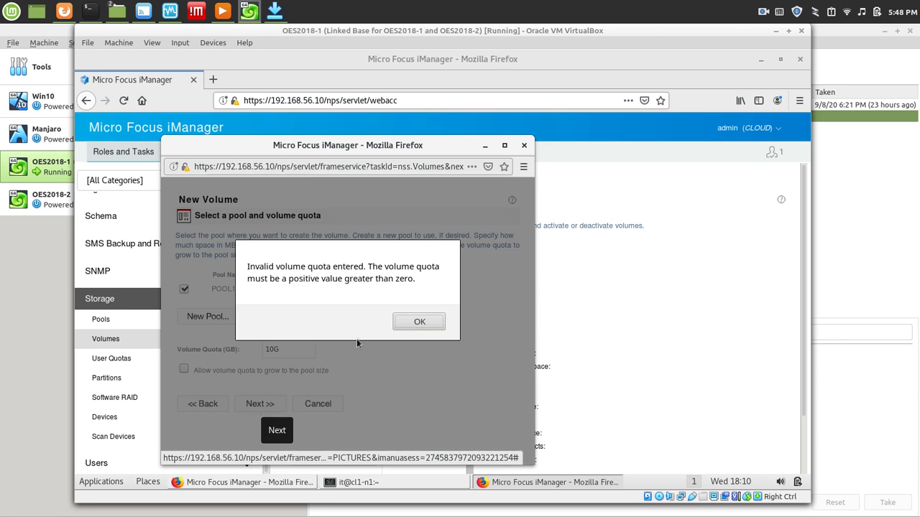
left_click(423, 329)
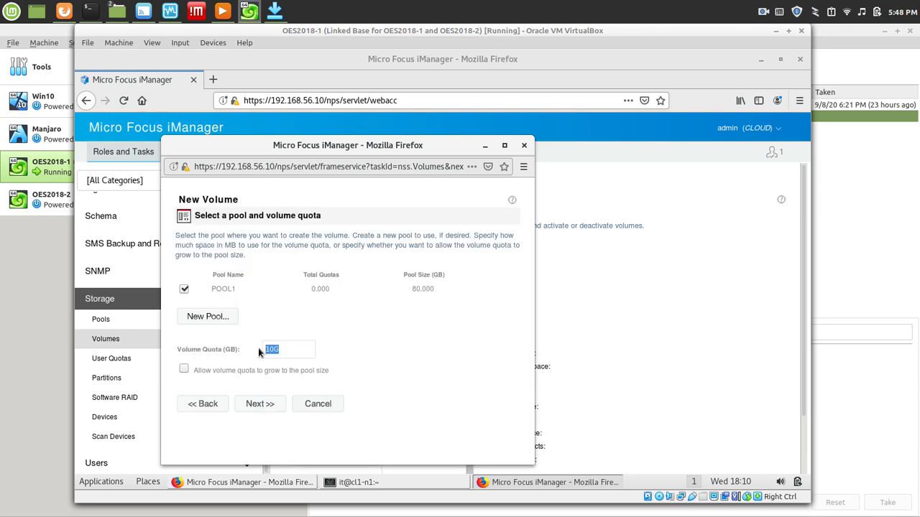
Try to continue with a volume quota of 10GB.
left_click(296, 349)
type("B")
left_click(258, 403)
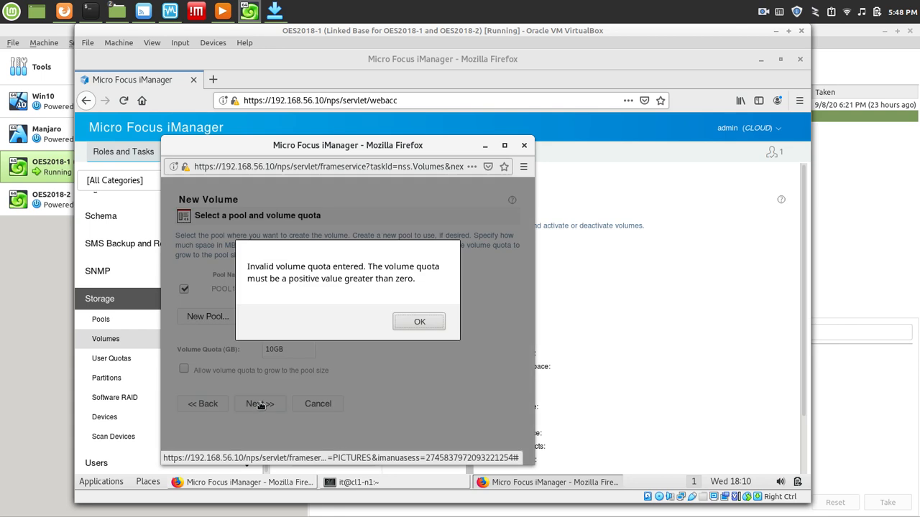
left_click(412, 320)
left_click(406, 327)
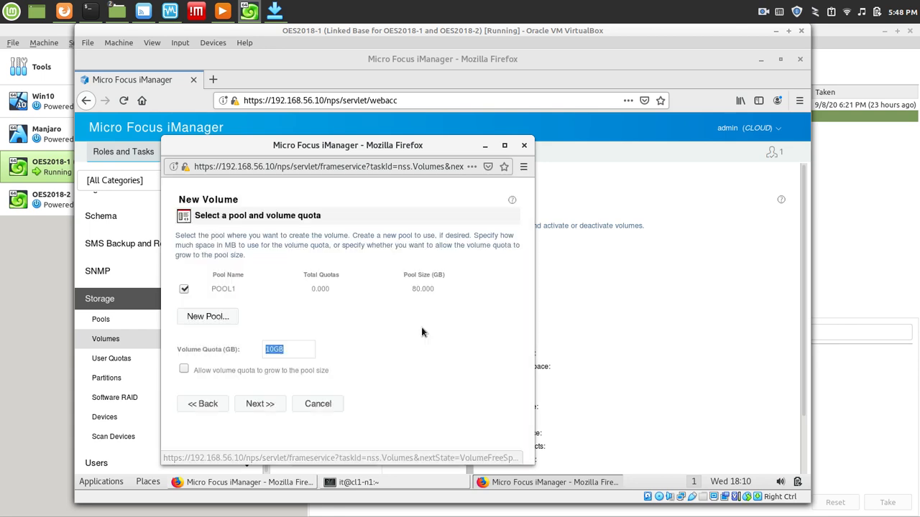
Set the volume quota to 10 without a unit suffix and continue to the attribute information.
left_click(286, 349)
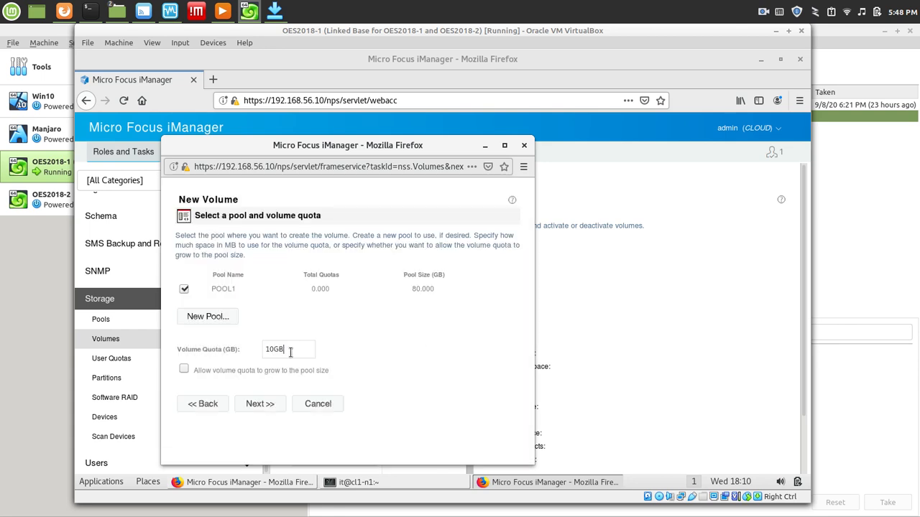
key("BackSpace")
key("BackSpace")
left_click(263, 407)
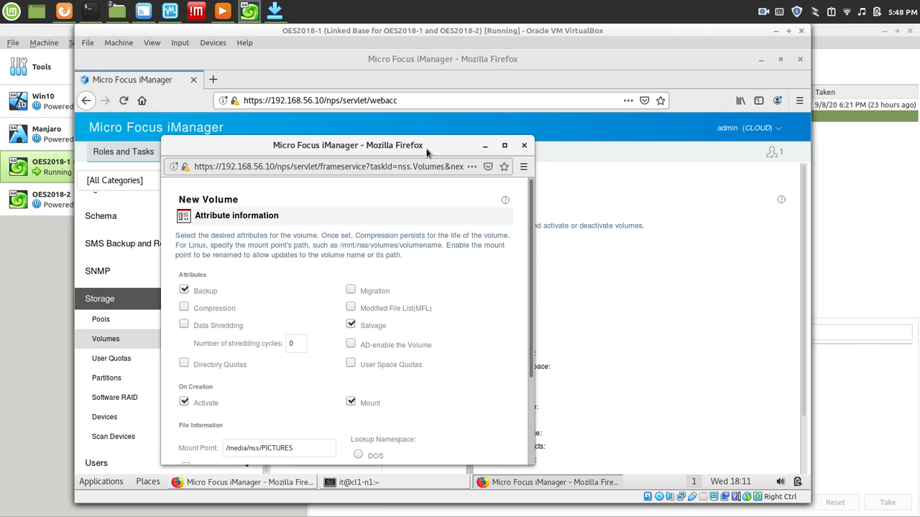
Enable Compression, Directory Quotas and User Space Quotas for the PICTURES volume and finish creating it.
left_click_drag(426, 148, 456, 106)
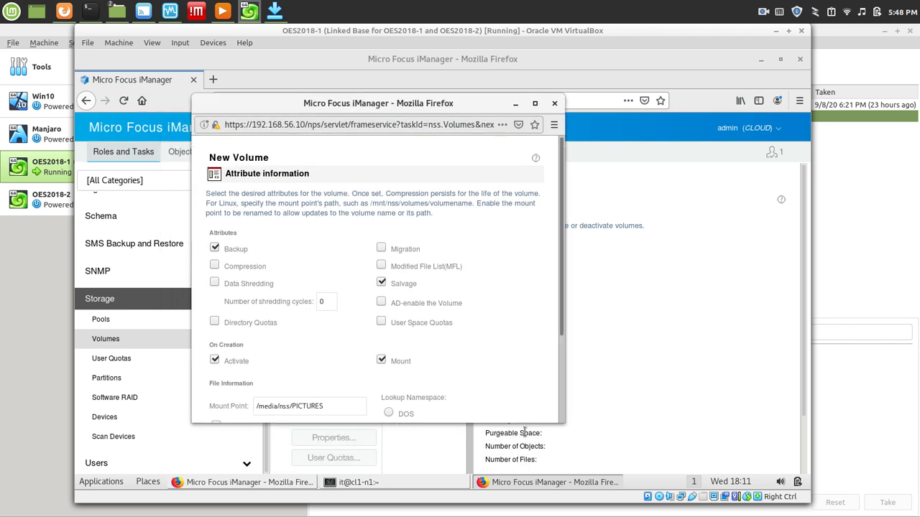
left_click_drag(507, 418, 512, 481)
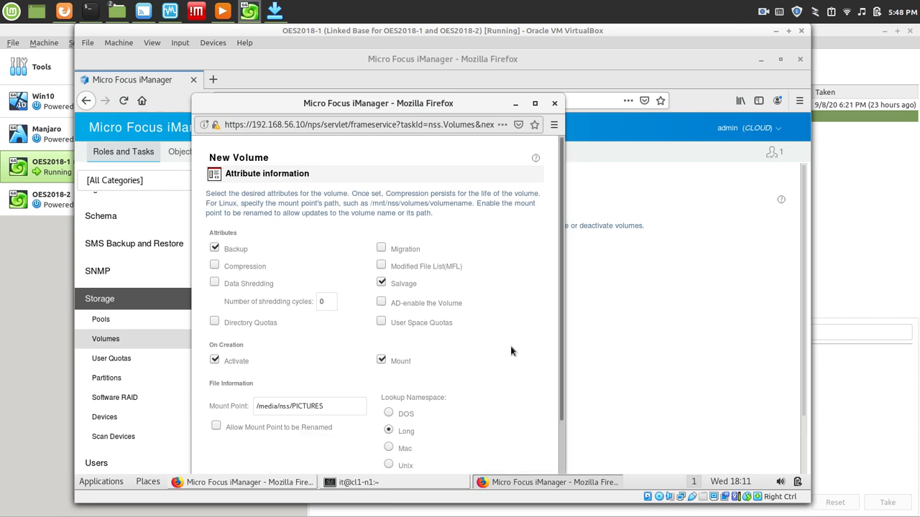
left_click_drag(432, 102, 442, 79)
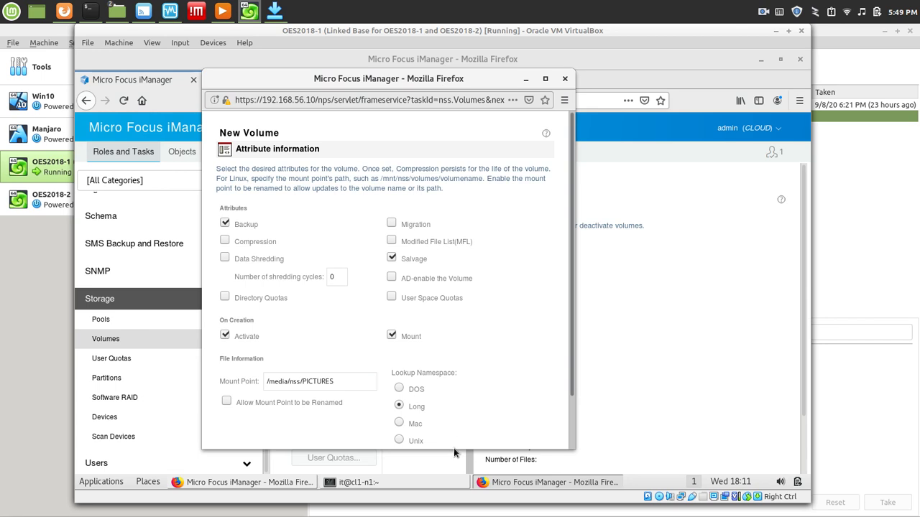
left_click_drag(455, 451, 456, 467)
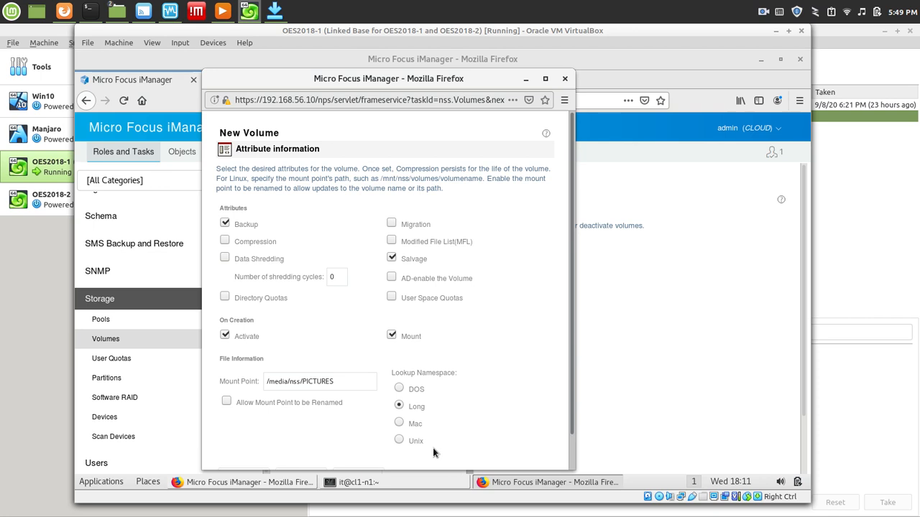
left_click(224, 242)
left_click(225, 297)
left_click(391, 297)
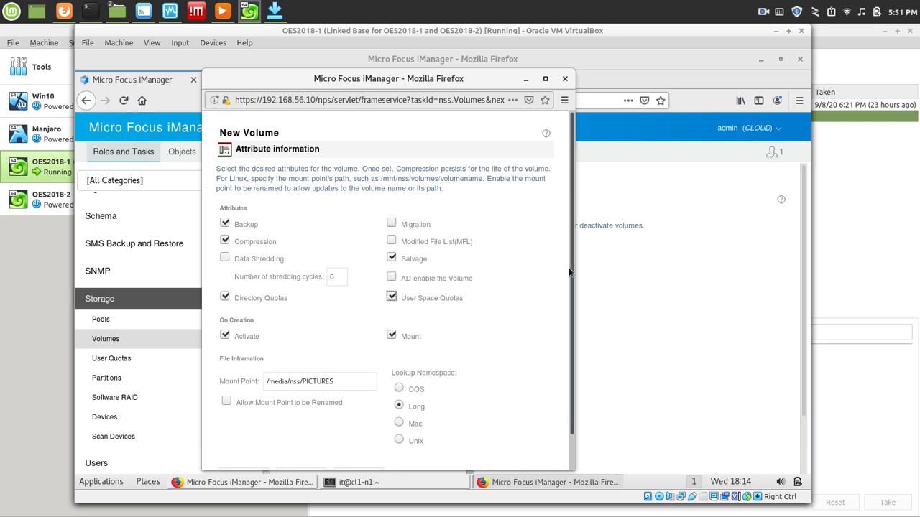
left_click_drag(568, 267, 574, 308)
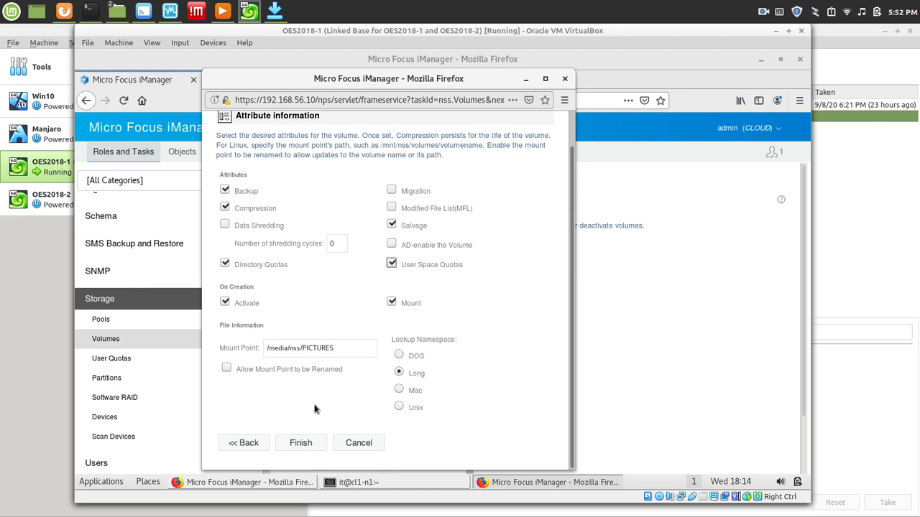
left_click(303, 442)
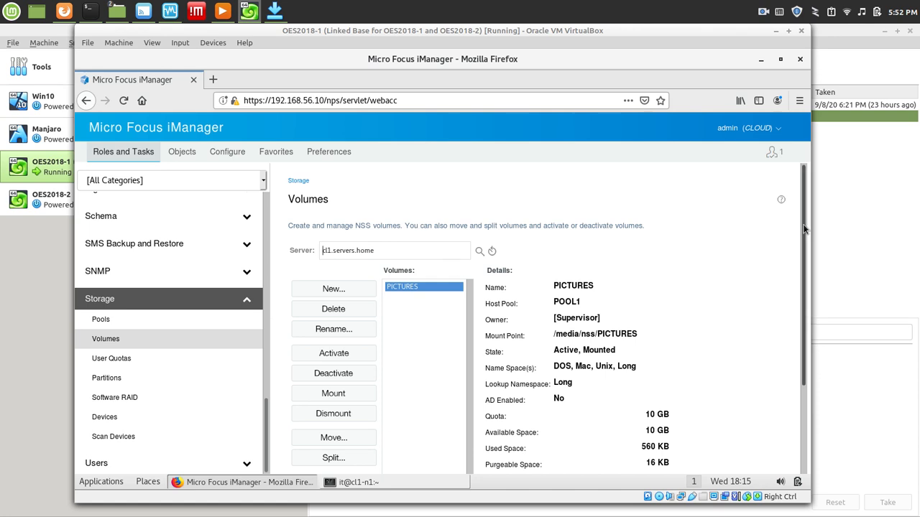
Review the details of the PICTURES volume, switch to the nsscon terminal, and list the volumes with the volumes command.
left_click_drag(803, 224, 806, 335)
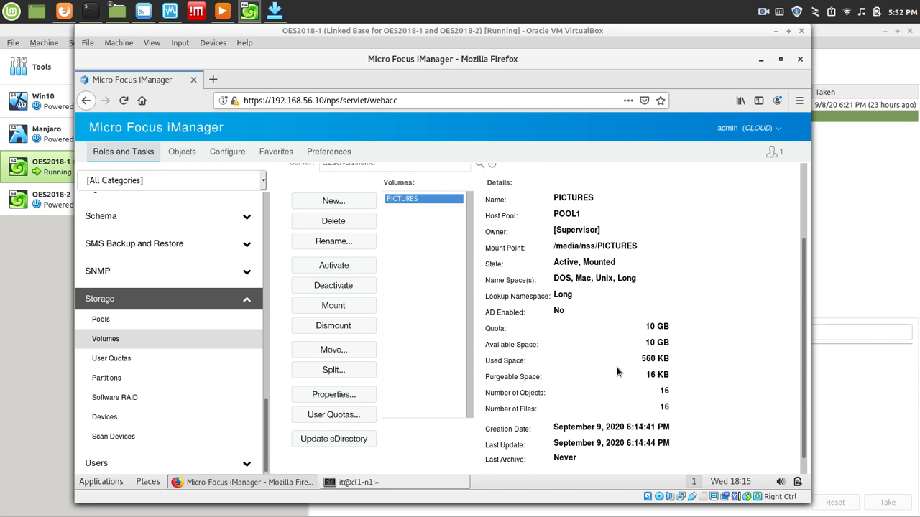
left_click(406, 481)
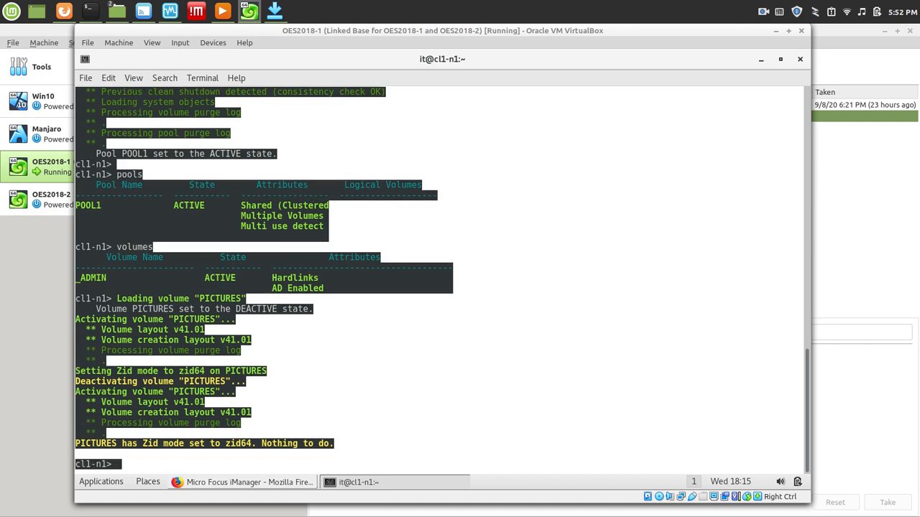
type("volumes")
key("Return")
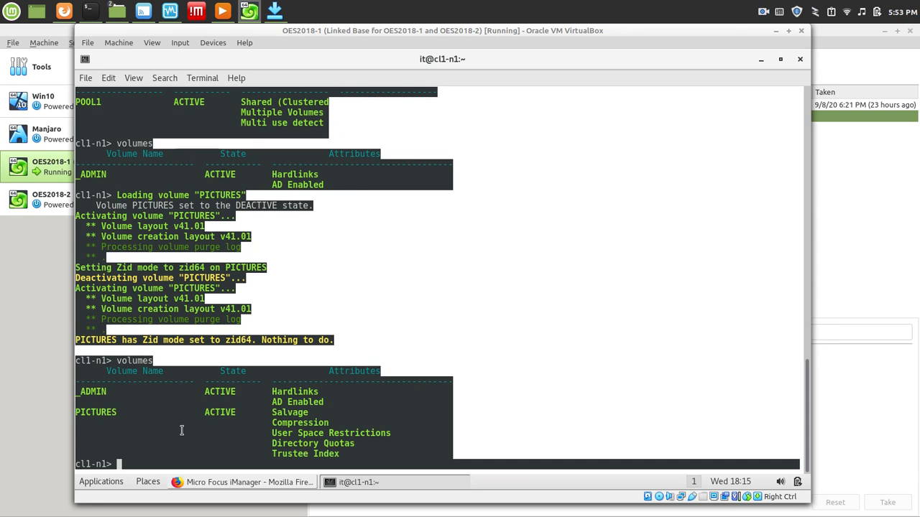
List the NSS pools in nsscon with the pools command to check POOL1's logical volumes.
key("Up")
key("ctrl+u")
type("pool")
key("Return")
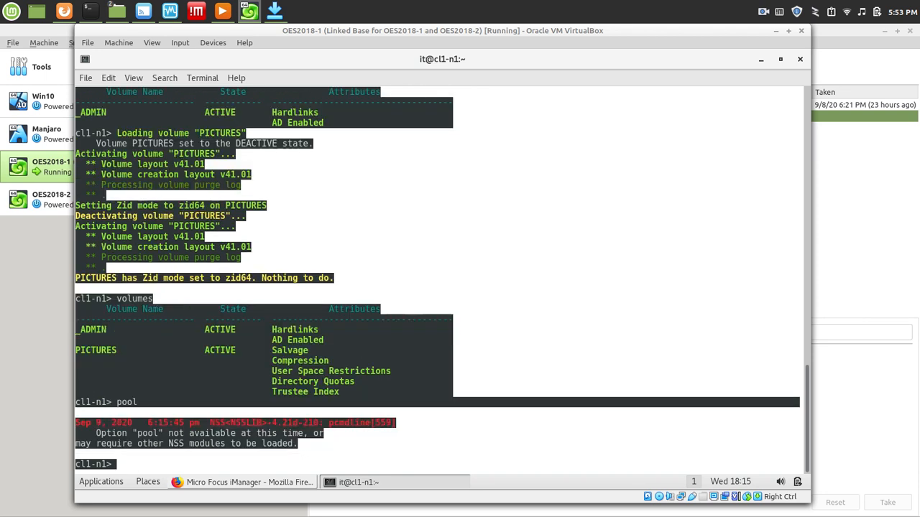
type("po")
key("BackSpace")
key("BackSpace")
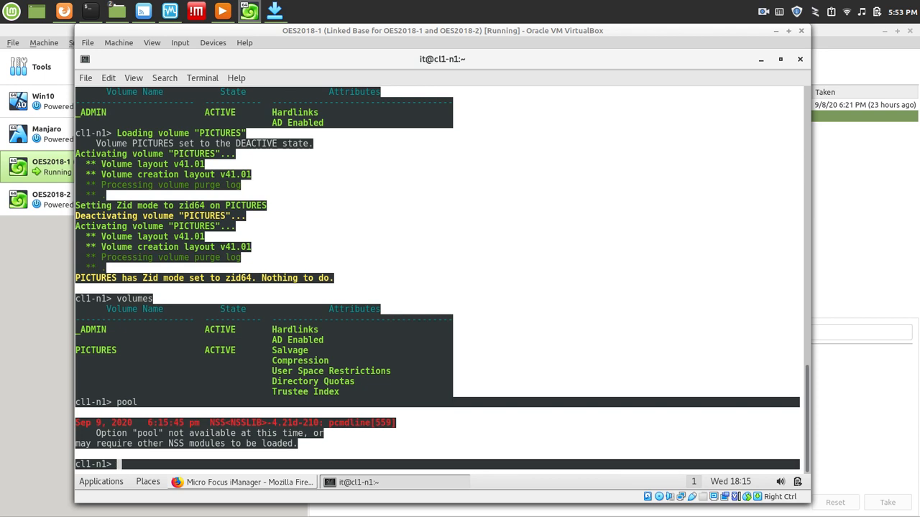
type("pools")
key("Return")
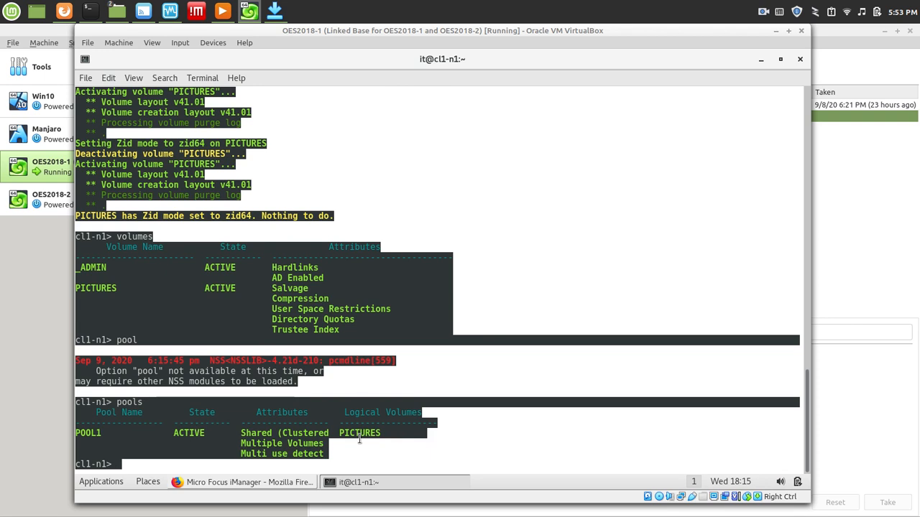
Return to iManager, start another new volume named VIDEOS, and continue to its pool and quota selection.
left_click(265, 488)
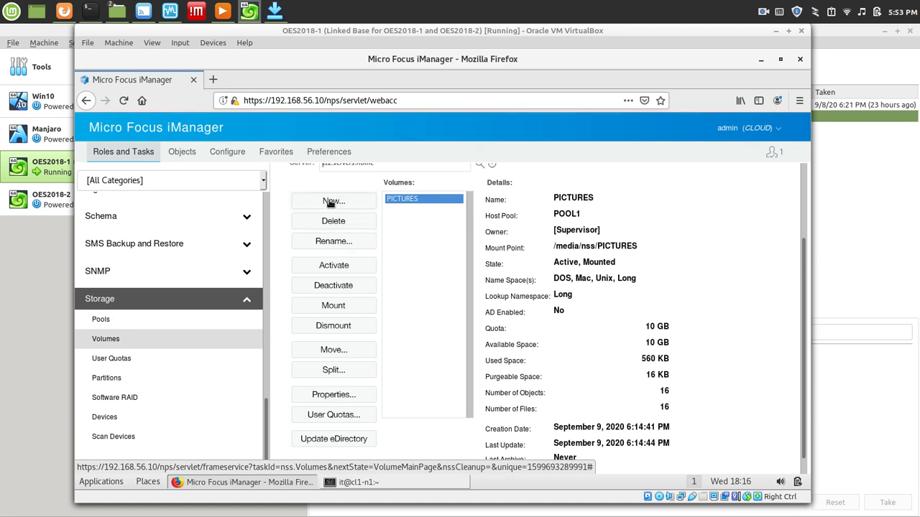
left_click(330, 203)
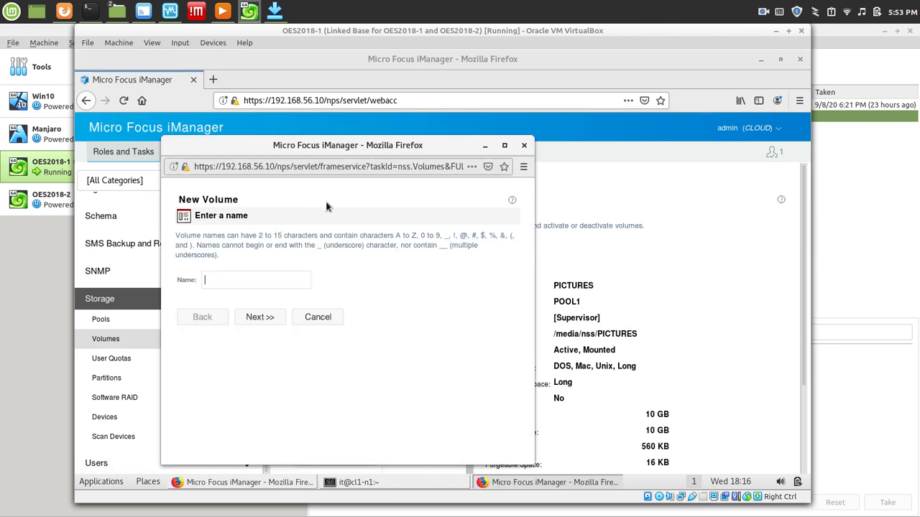
left_click(214, 281)
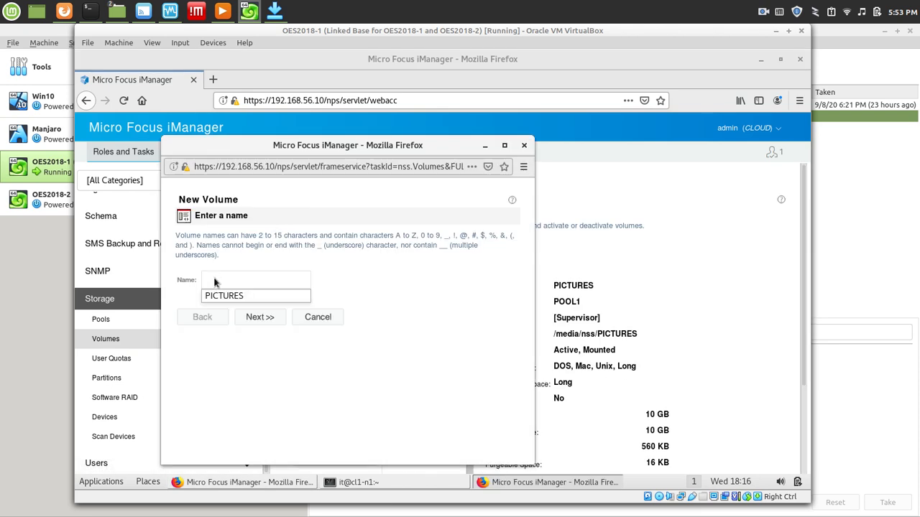
type("VI")
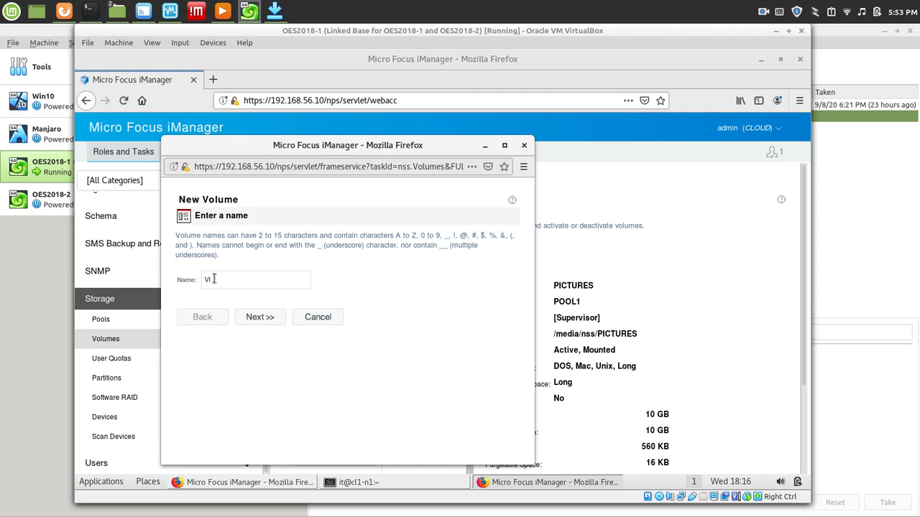
type("DEOS")
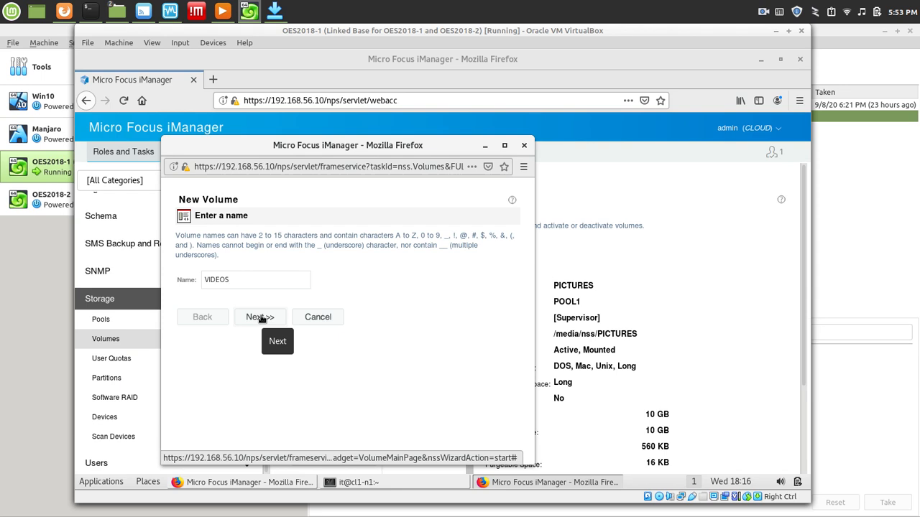
left_click(260, 318)
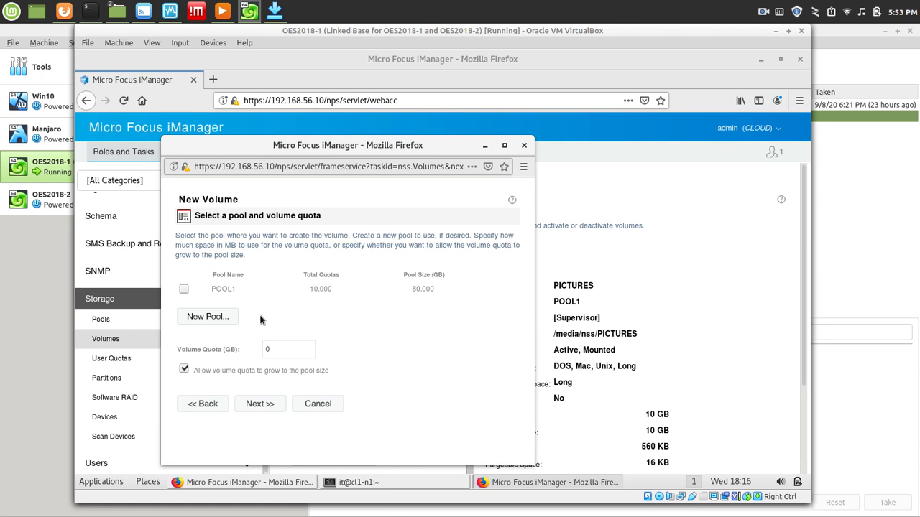
Place the VIDEOS volume in POOL1 with a 50 GB quota, without growth to pool size, and finish creating it with the default attributes.
left_click(184, 290)
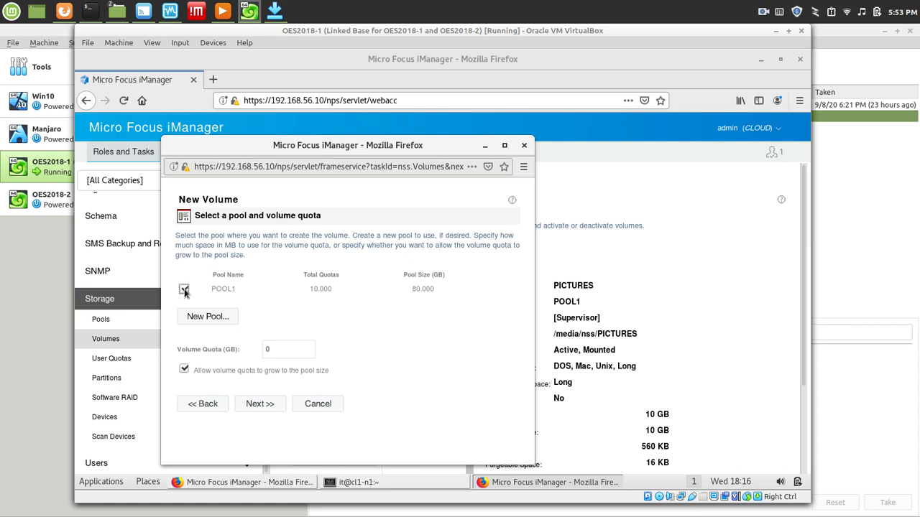
left_click(184, 368)
left_click(267, 350)
key("BackSpace")
type("50")
left_click(267, 410)
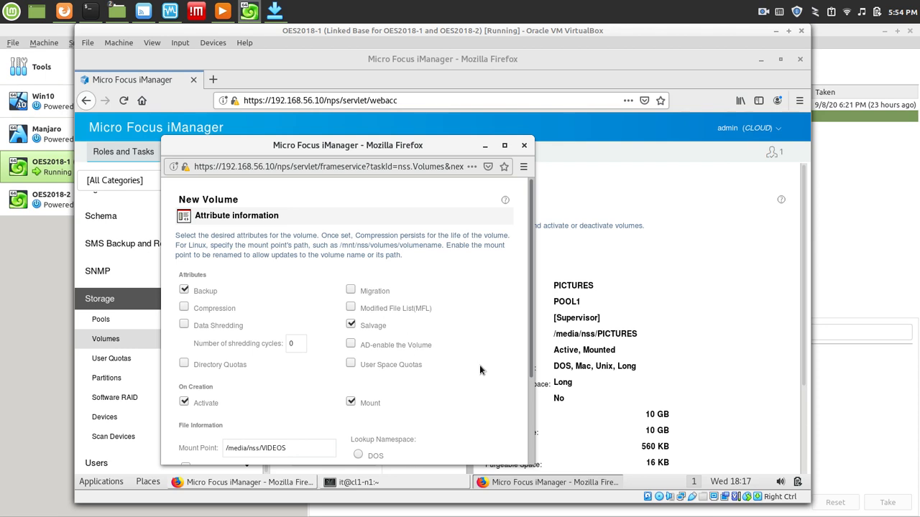
left_click_drag(531, 355, 532, 453)
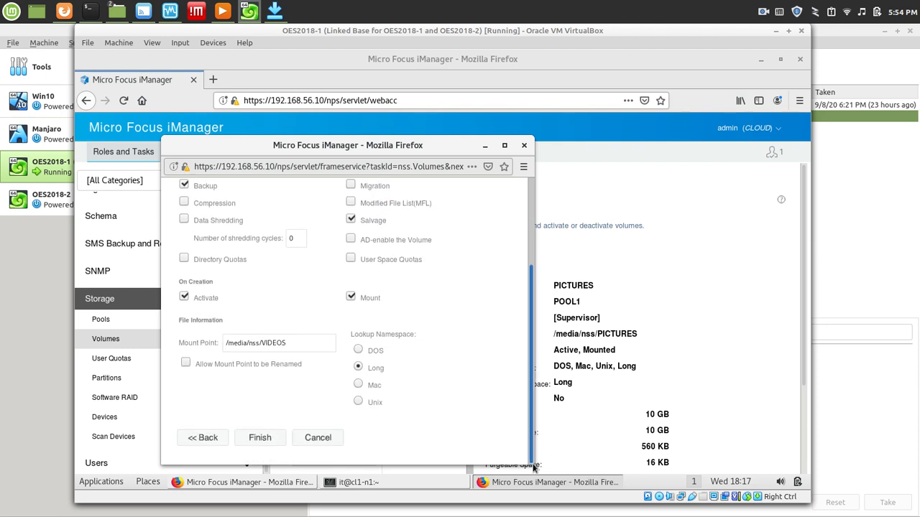
left_click(258, 438)
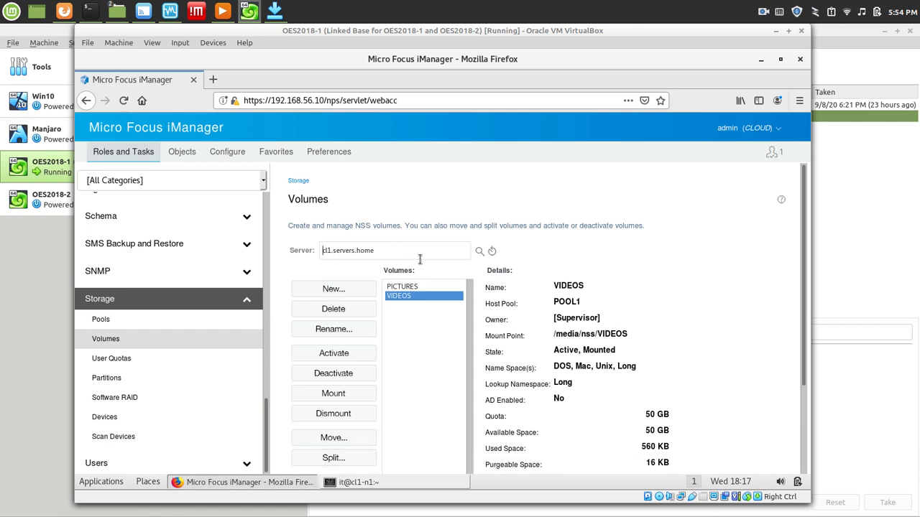
Switch to the nsscon terminal and list the NSS pools with the pools command to check POOL1's volumes.
left_click(381, 484)
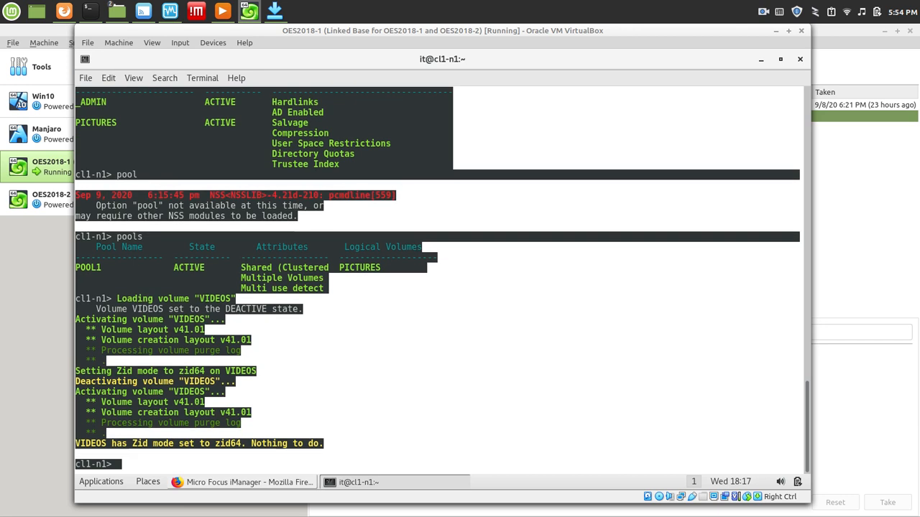
type("pools")
key("Return")
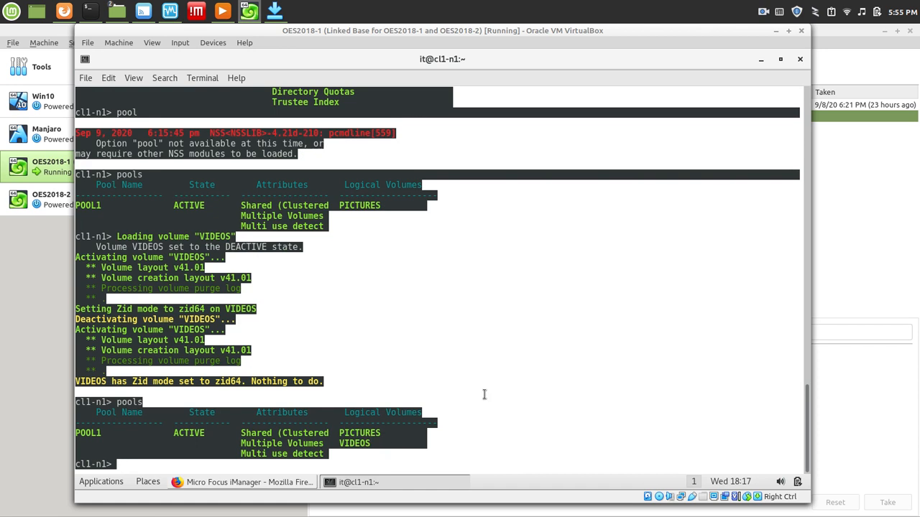
List the NSS volumes with the volumes command and check pool and volume space with the space command.
type("volumes")
key("Return")
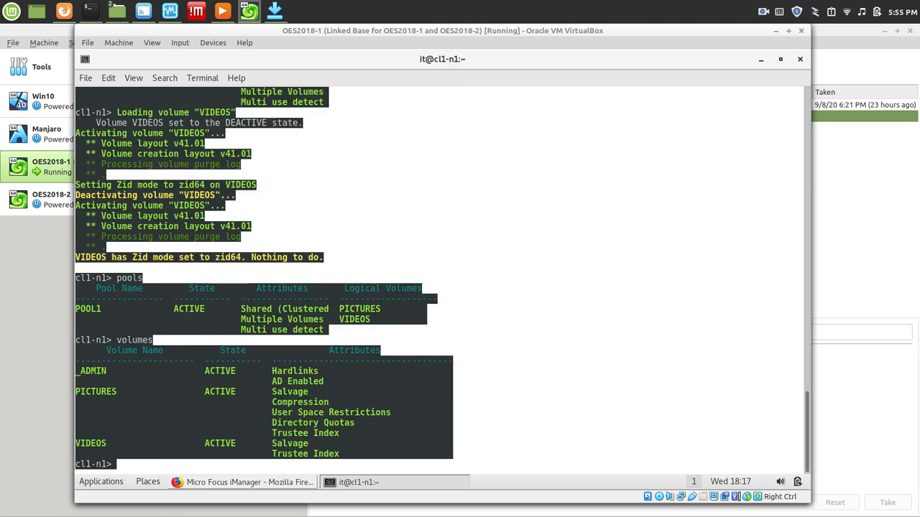
type("space")
key("Return")
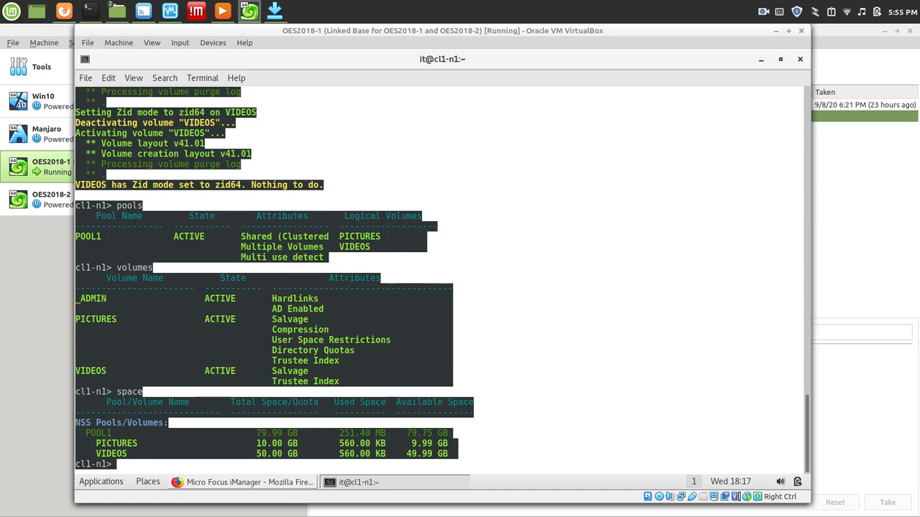